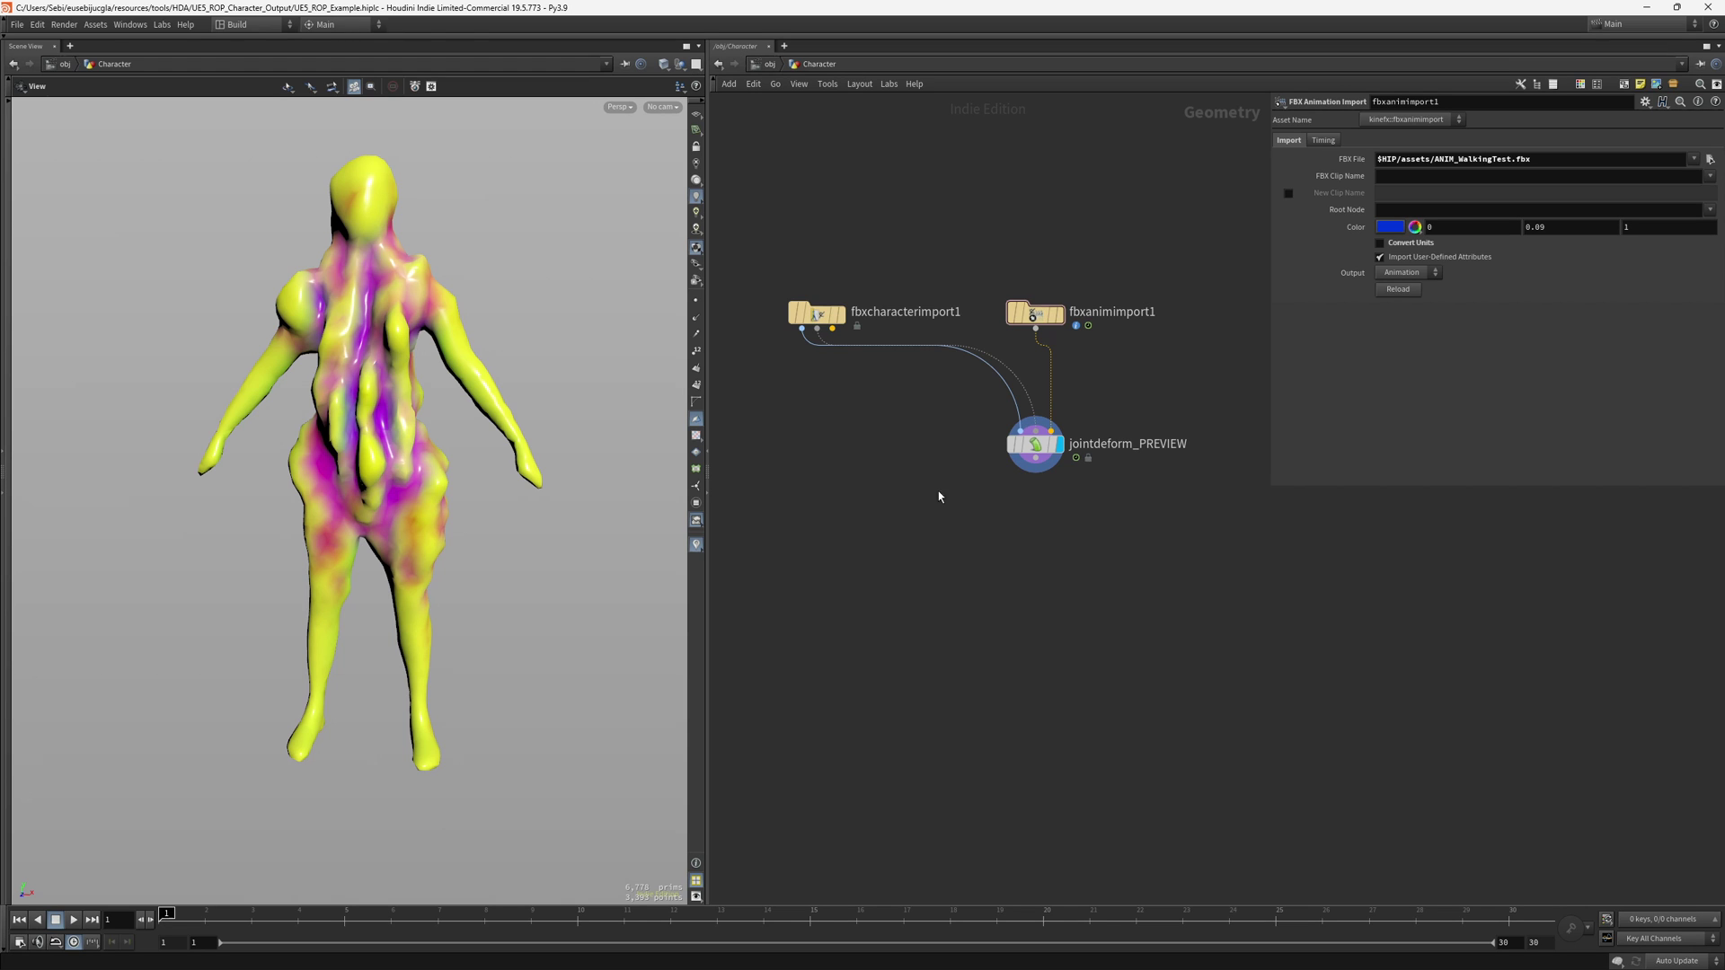
Add a UE5 FBX Character Output node below fbxcharacterimport1 and wire the import's first two outputs into its first two inputs
{"action": "key", "text": "Tab"}
{"action": "type", "text": "ue5"}
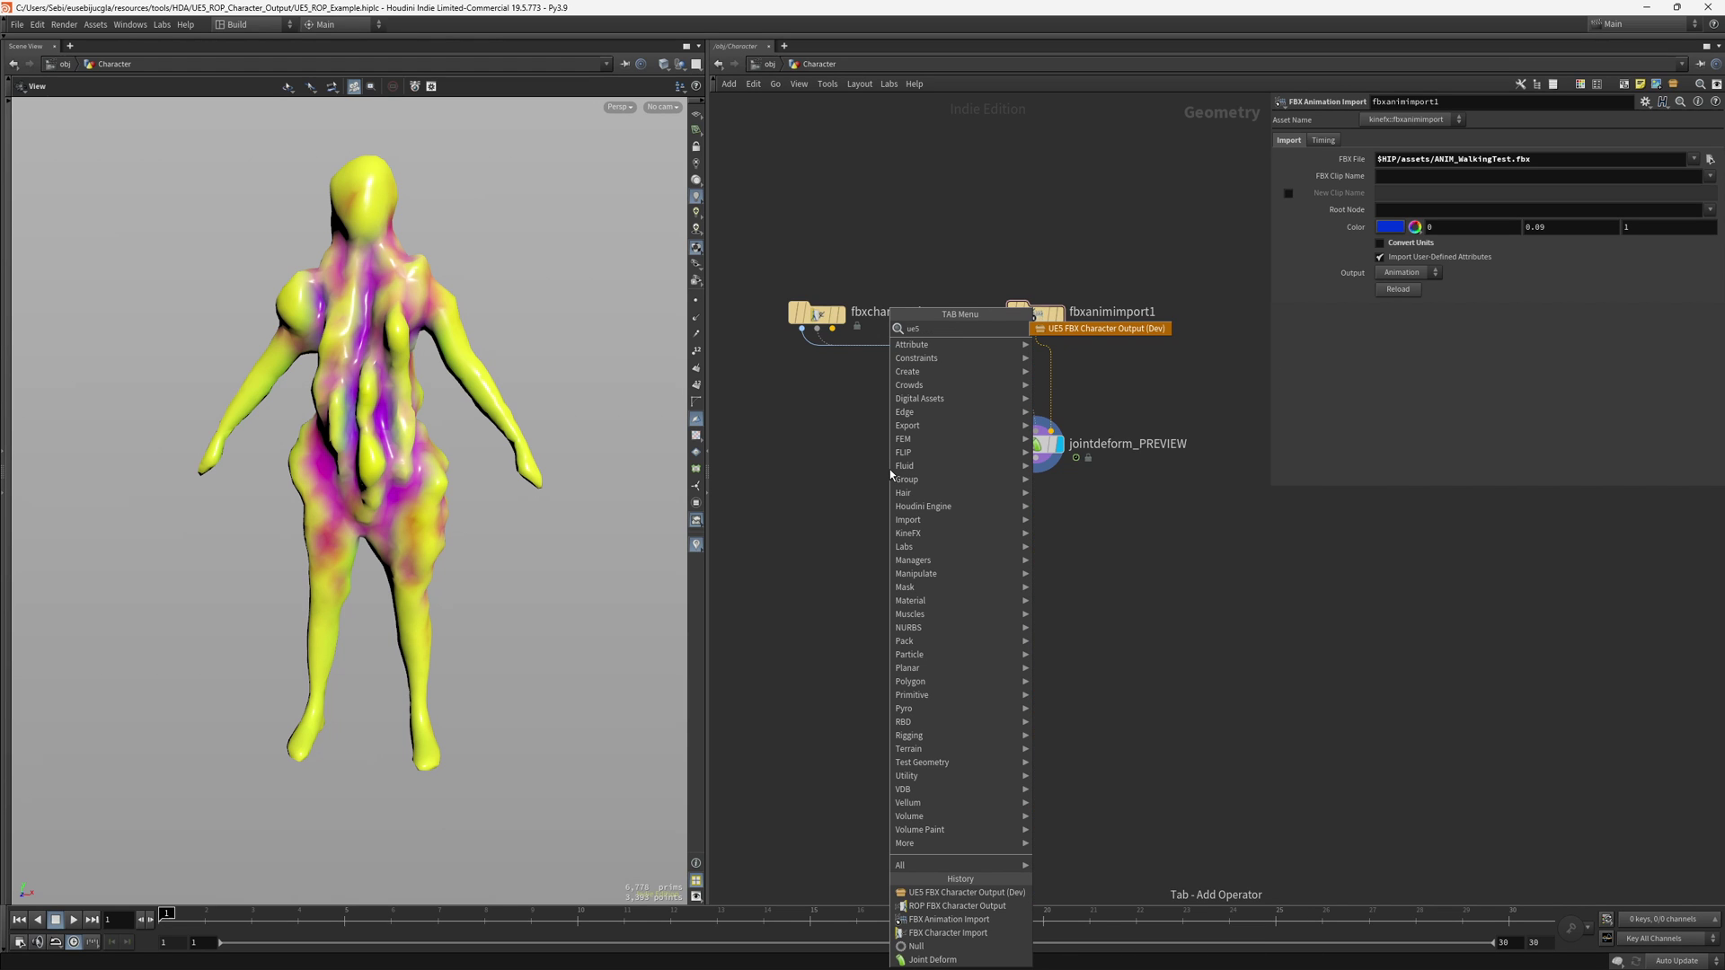
{"action": "key", "text": "Return"}
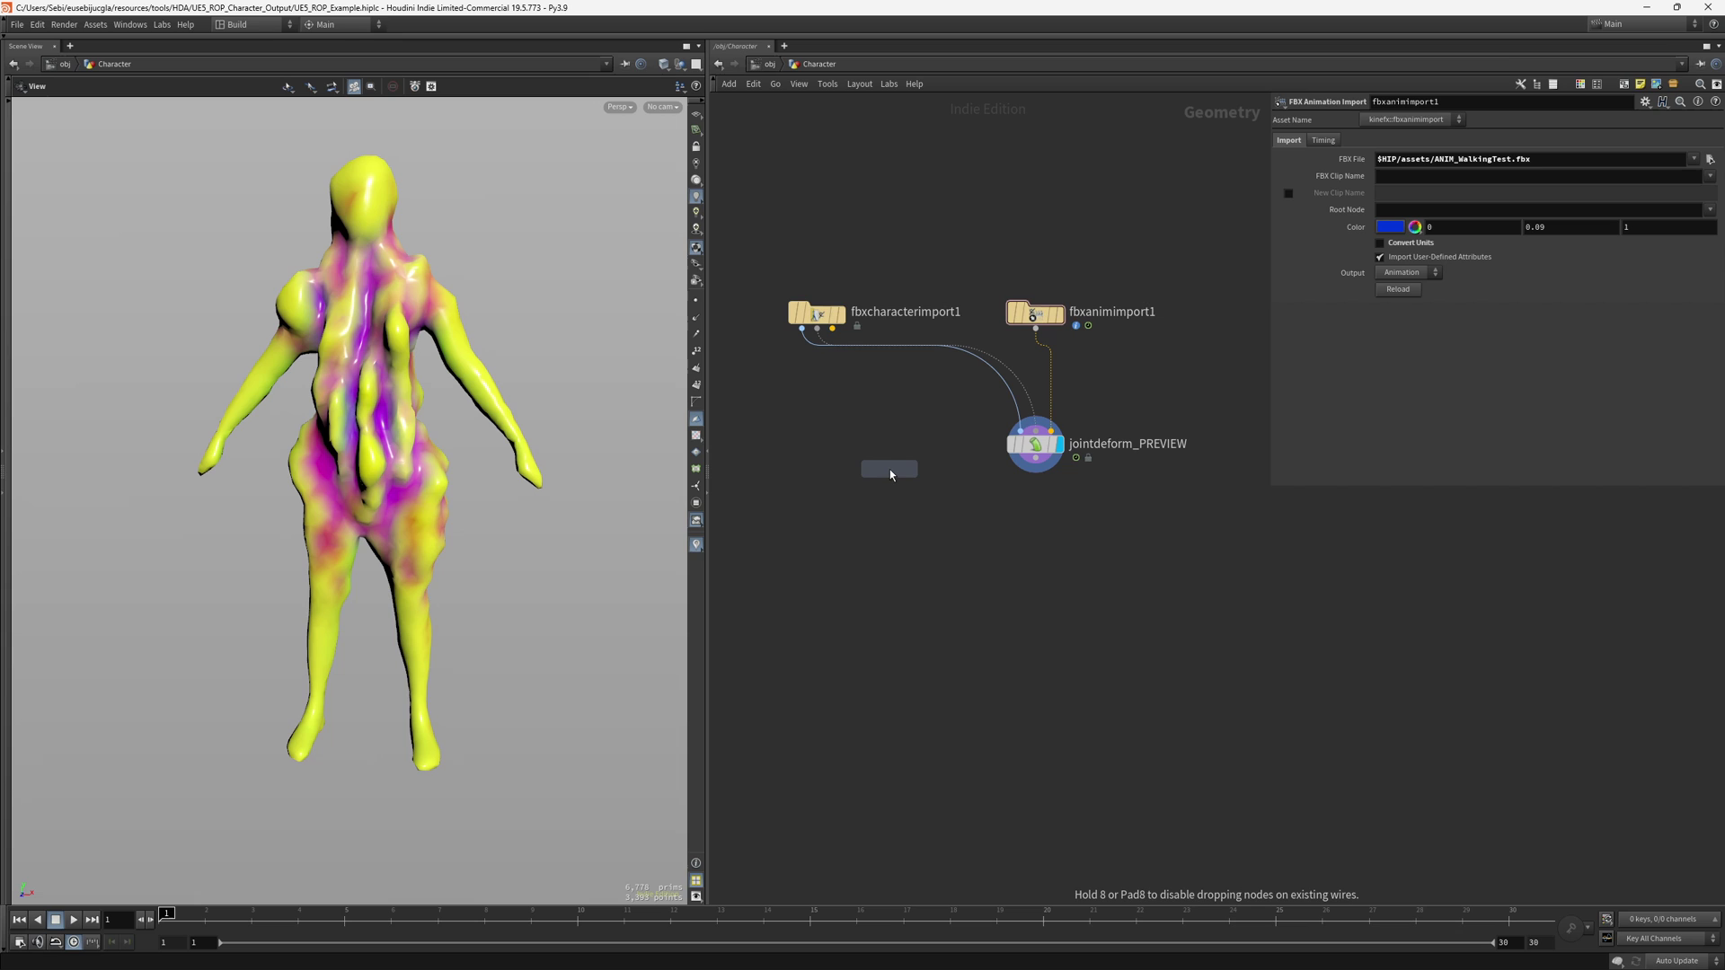
{"action": "left_click", "coordinate": [850, 444]}
{"action": "left_click_drag", "start_coordinate": [849, 444], "coordinate": [820, 444]}
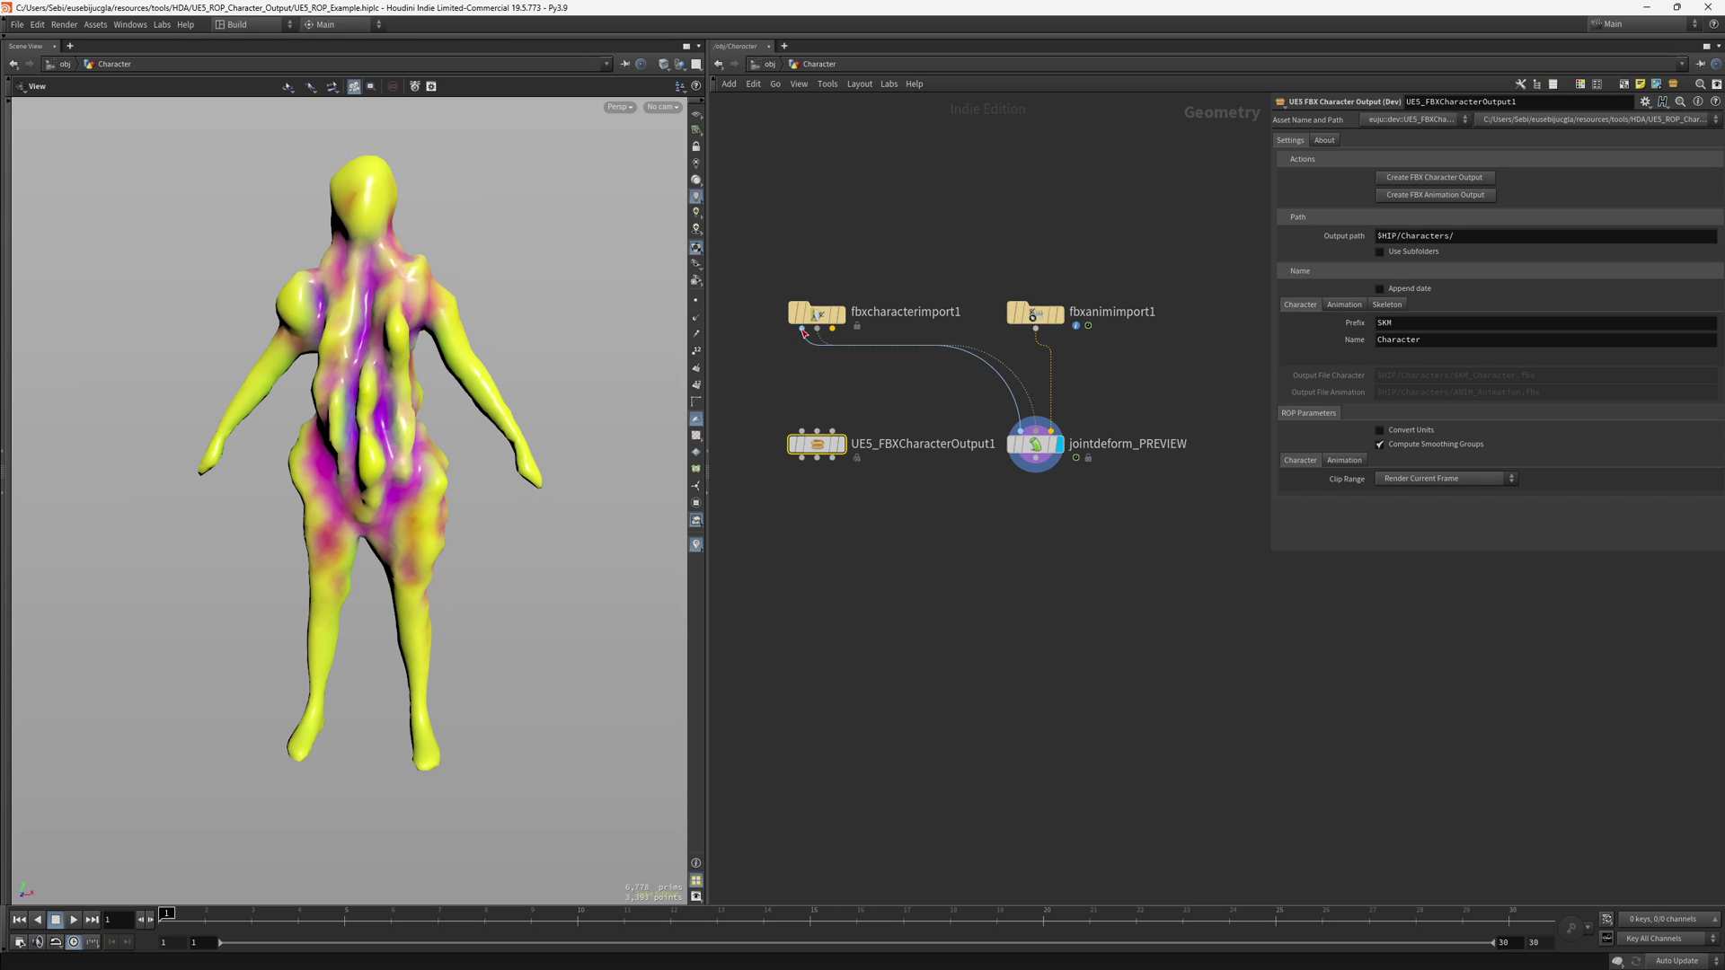
{"action": "left_click_drag", "start_coordinate": [801, 329], "coordinate": [801, 433]}
{"action": "left_click_drag", "start_coordinate": [817, 329], "coordinate": [817, 432]}
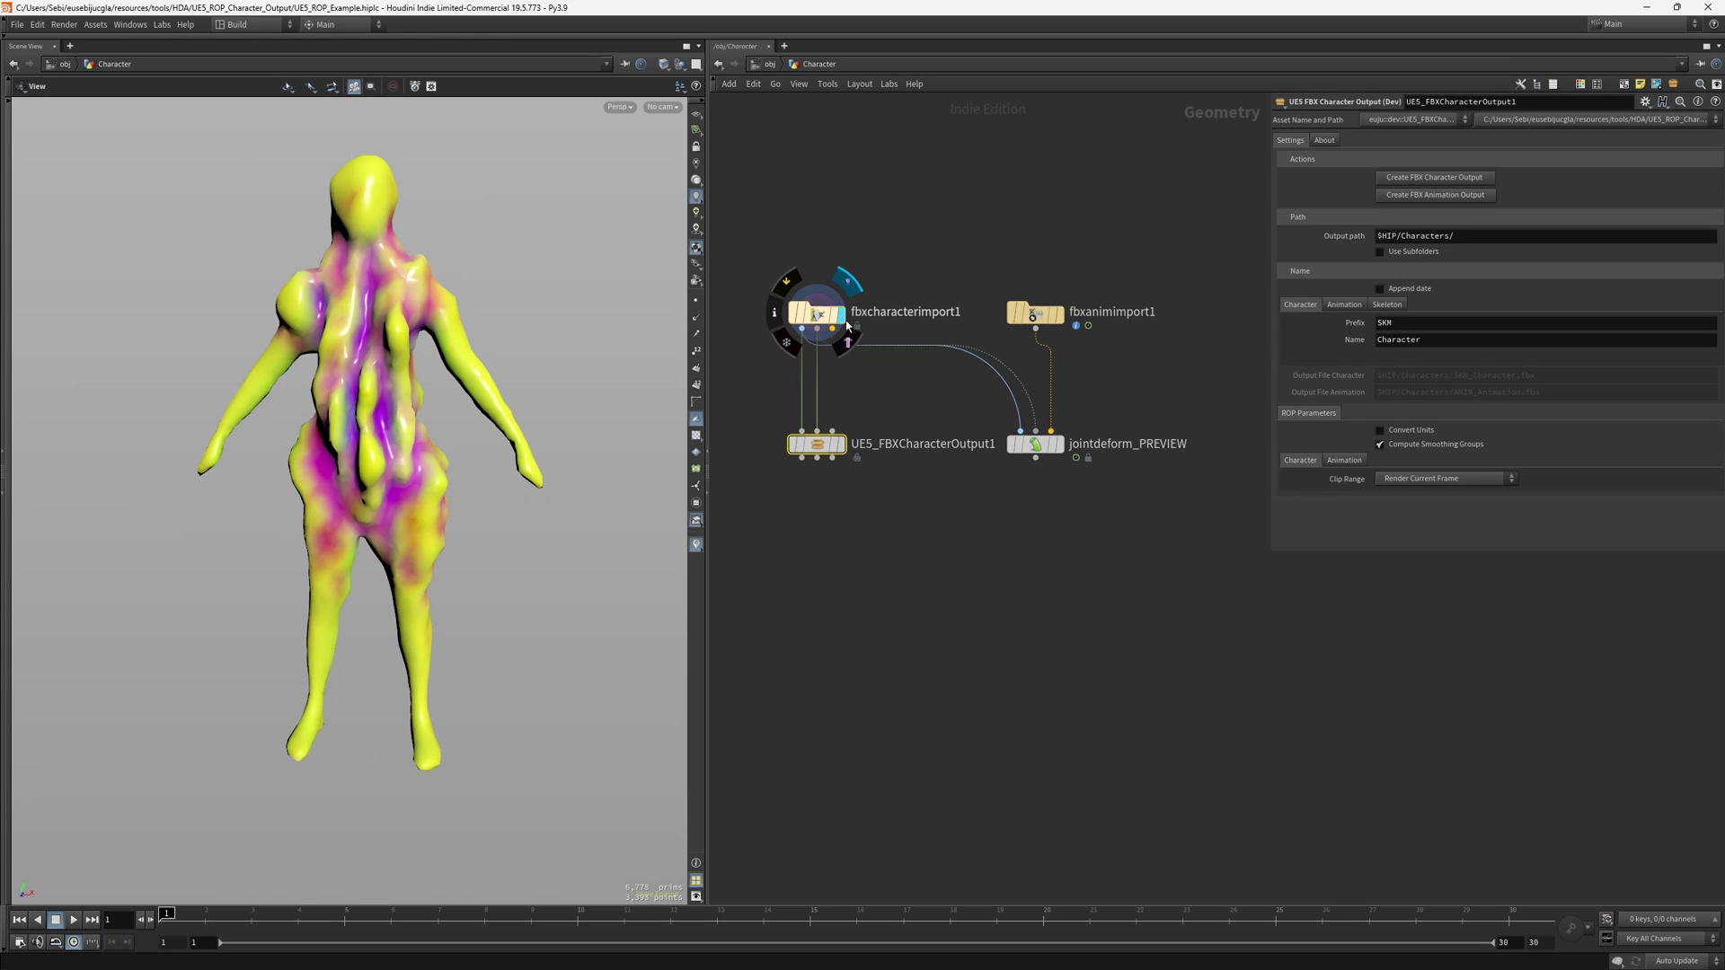
Play the imported animation on the fbxanimimport1 skeleton and on the jointdeform_PREVIEW character
{"action": "left_click", "coordinate": [1040, 316]}
{"action": "left_click", "coordinate": [1059, 314]}
{"action": "left_click", "coordinate": [220, 909]}
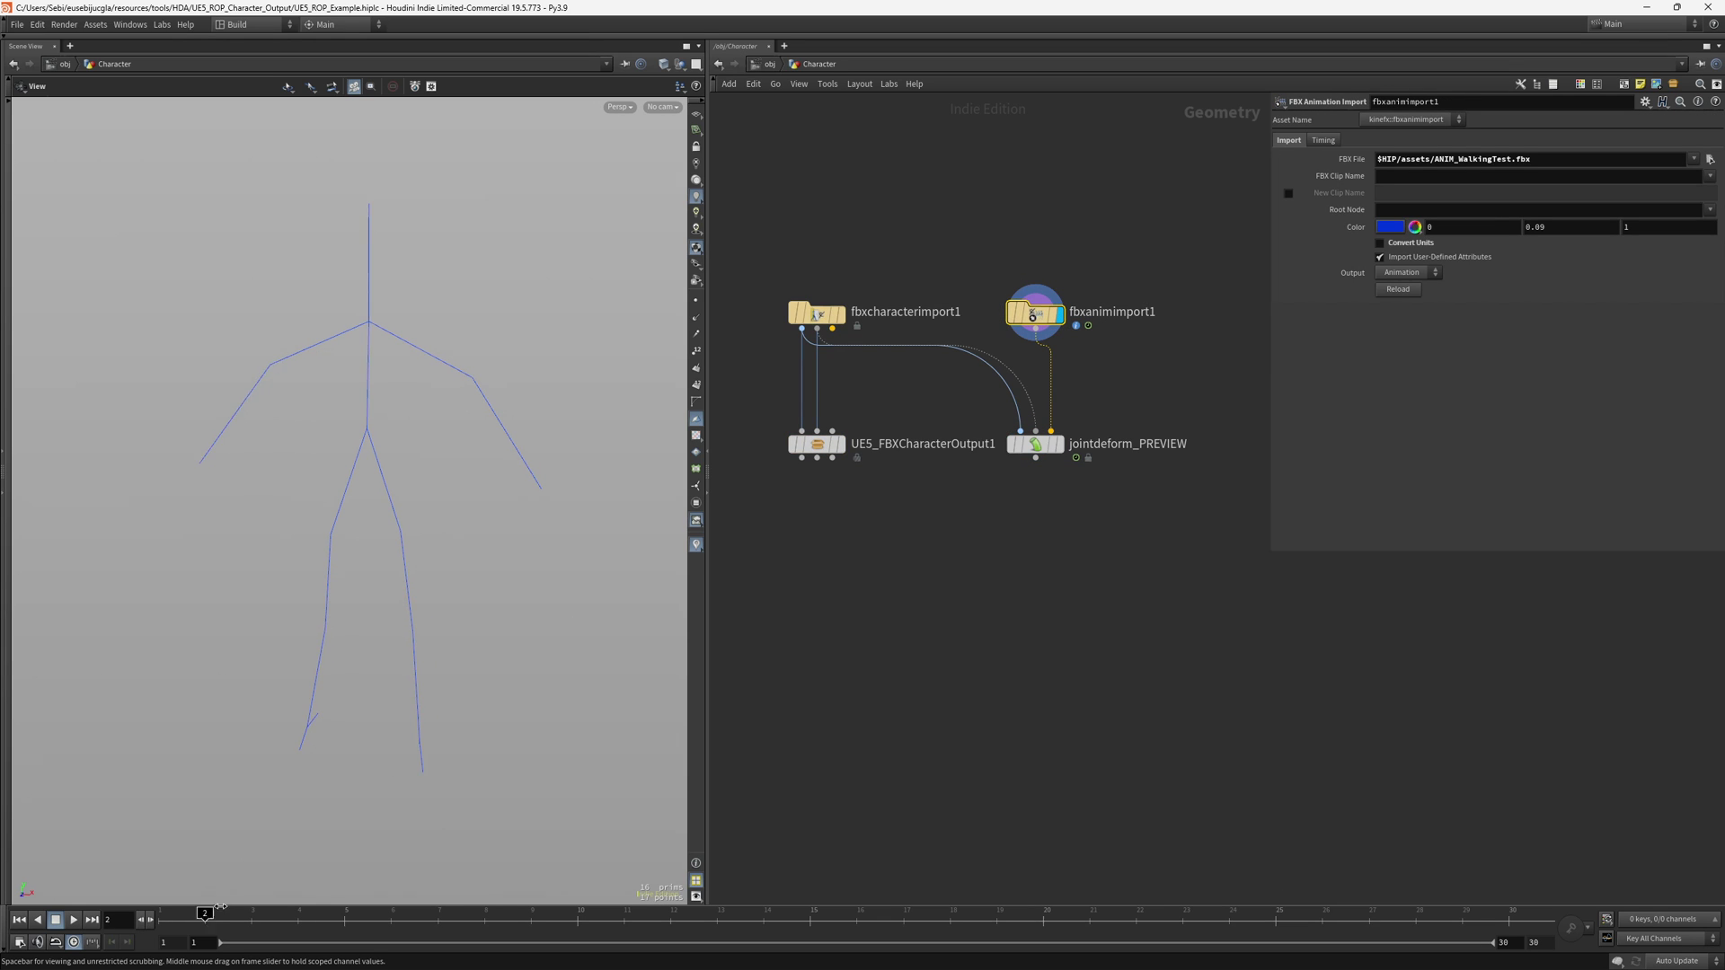
{"action": "left_click", "coordinate": [73, 919]}
{"action": "left_click", "coordinate": [1064, 449]}
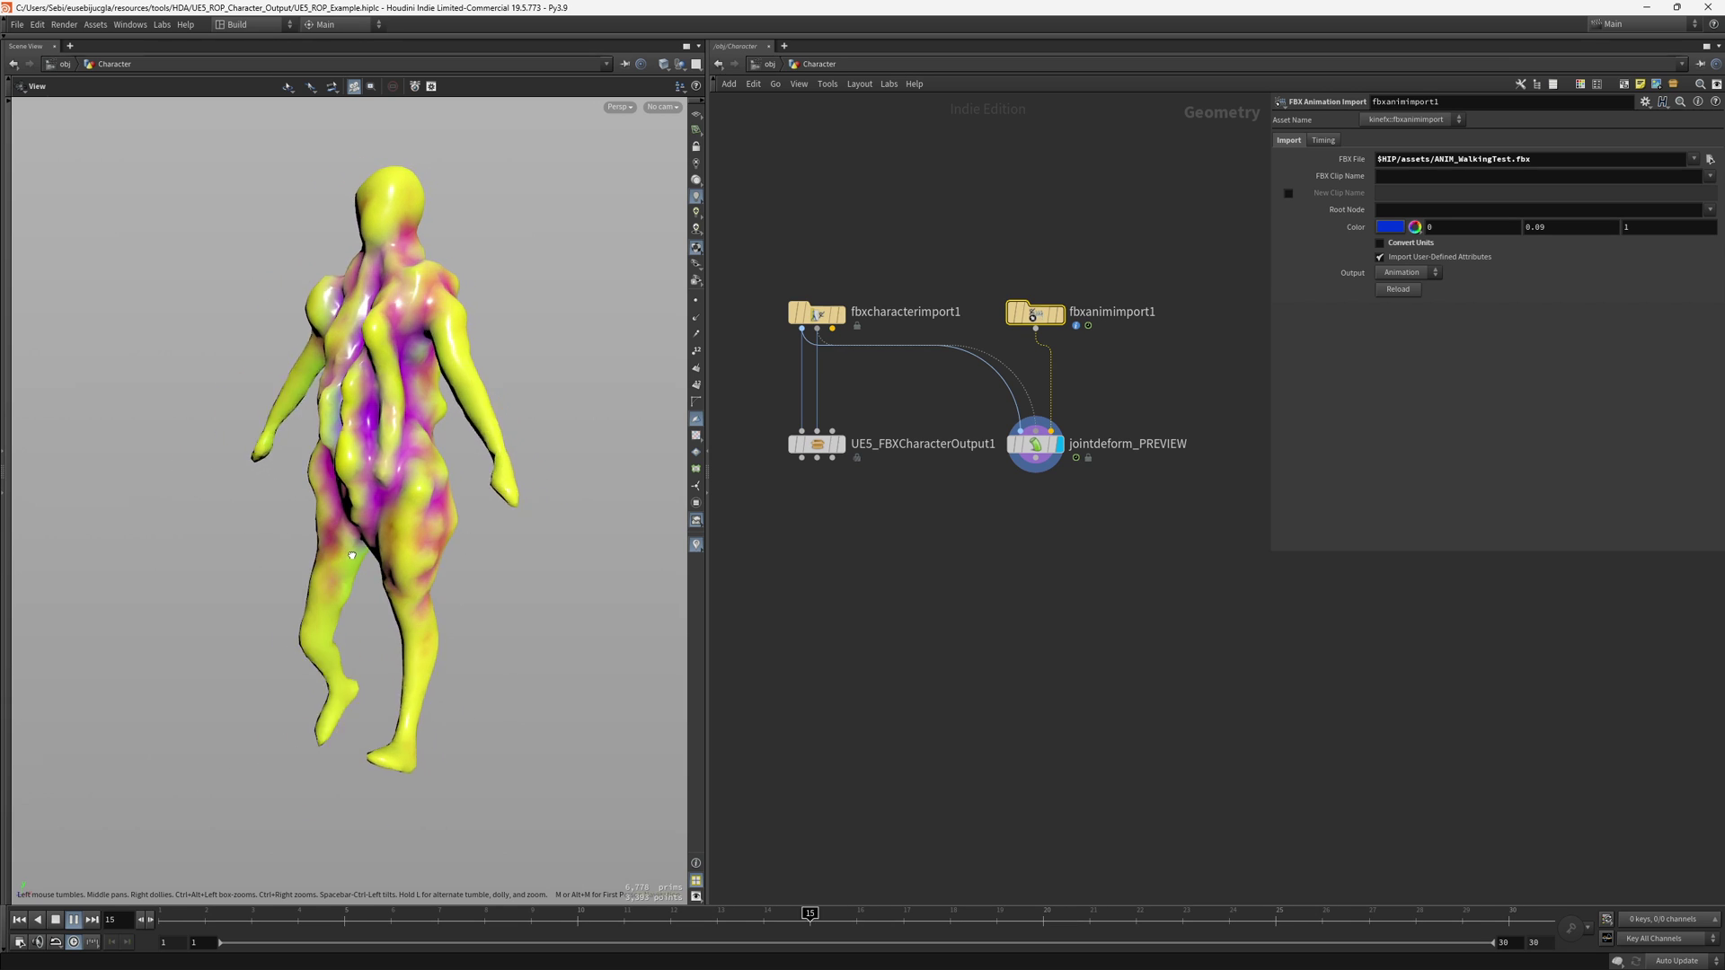
Display the UE5_FBXCharacterOutput1 node's result, stop the playback and return to frame 1
{"action": "mouse_move", "coordinate": [846, 452]}
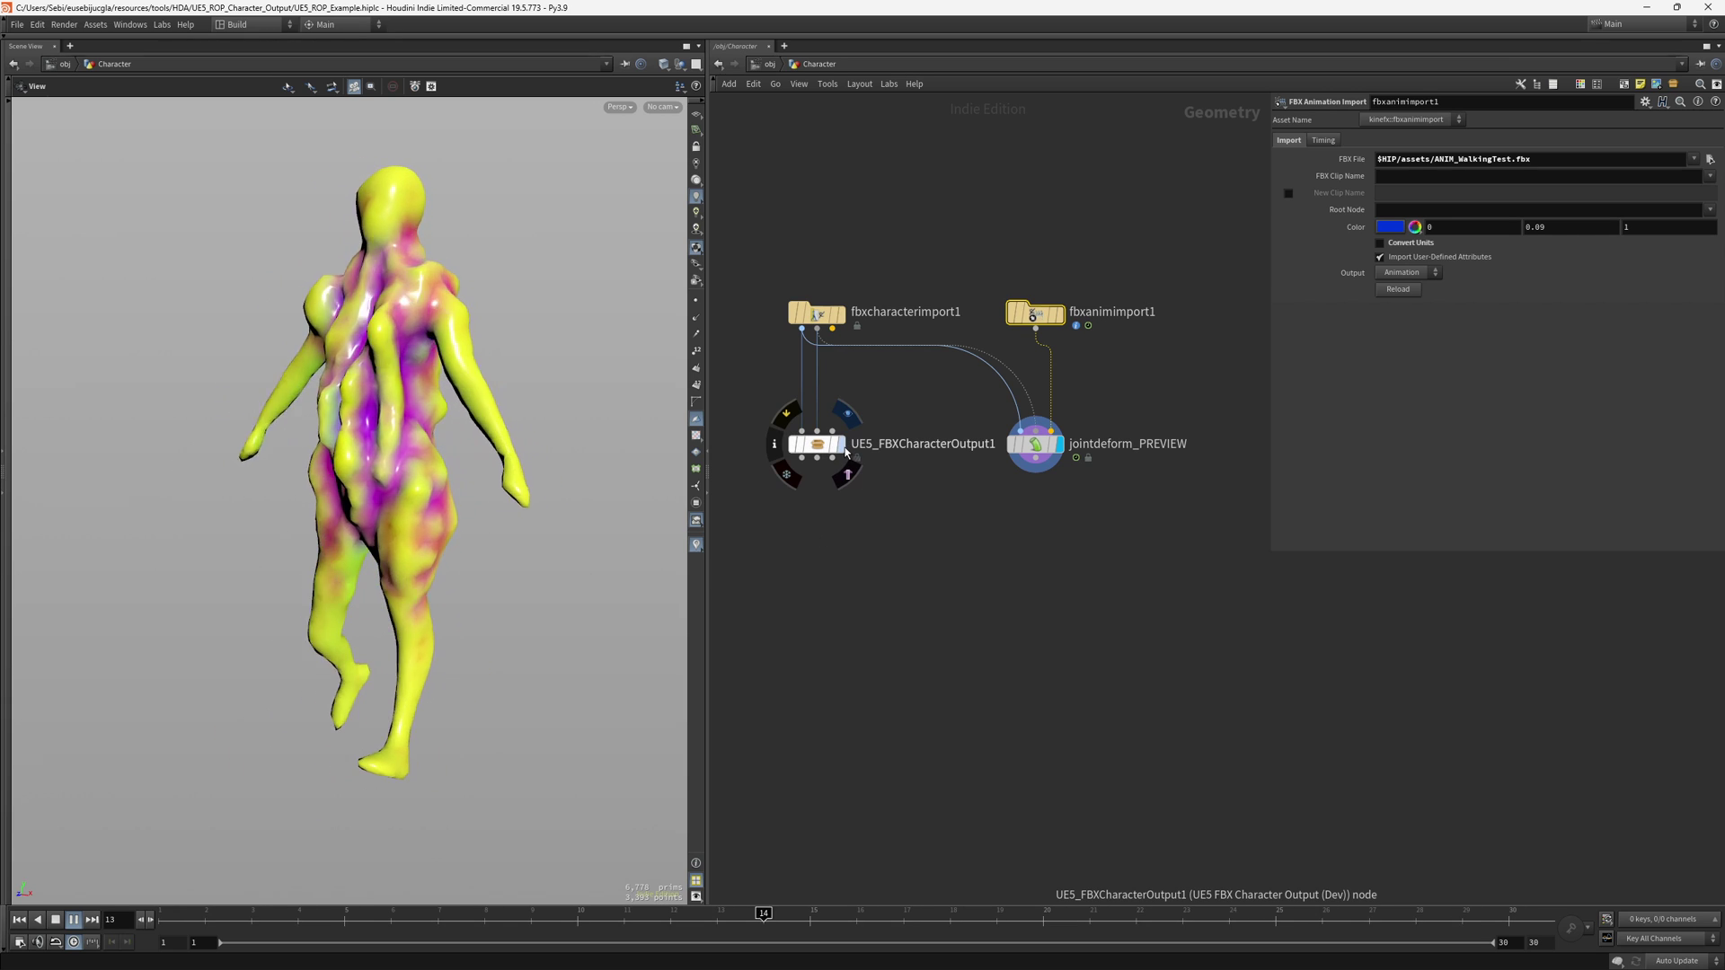
{"action": "left_click", "coordinate": [848, 413]}
{"action": "left_click", "coordinate": [56, 920]}
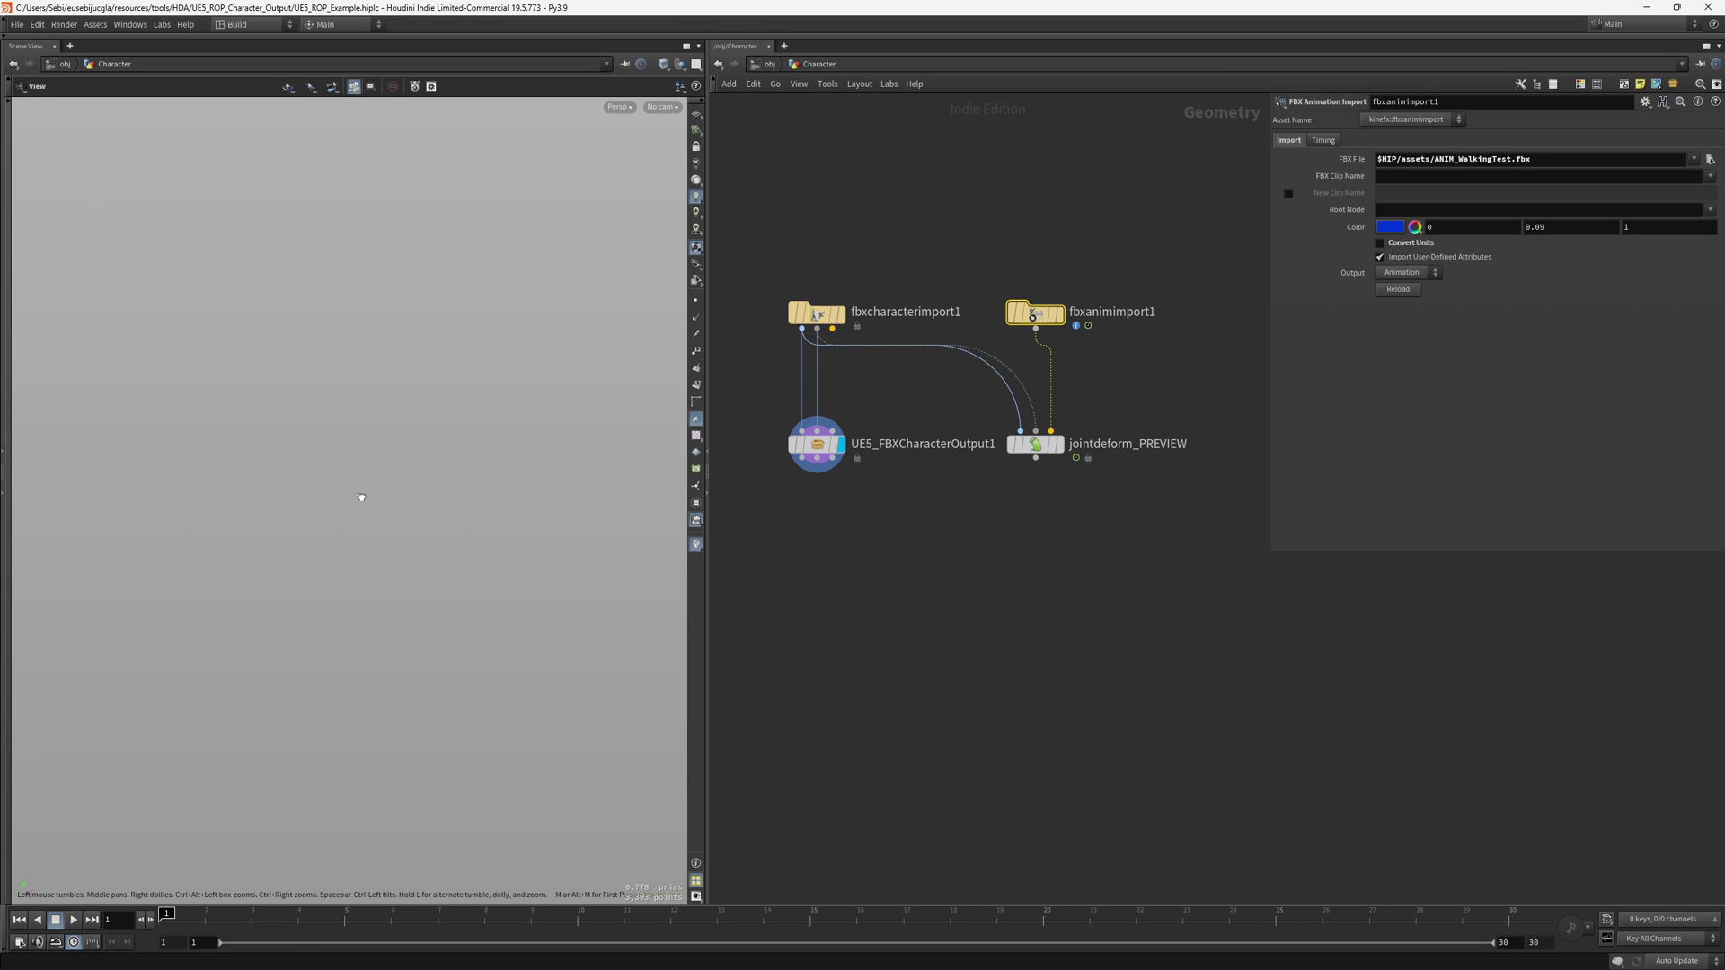
Show the reference plane grid beneath the character in the viewport
{"action": "left_click_drag", "start_coordinate": [269, 458], "coordinate": [313, 547]}
{"action": "left_click", "coordinate": [696, 114]}
{"action": "left_click_drag", "start_coordinate": [369, 429], "coordinate": [375, 580]}
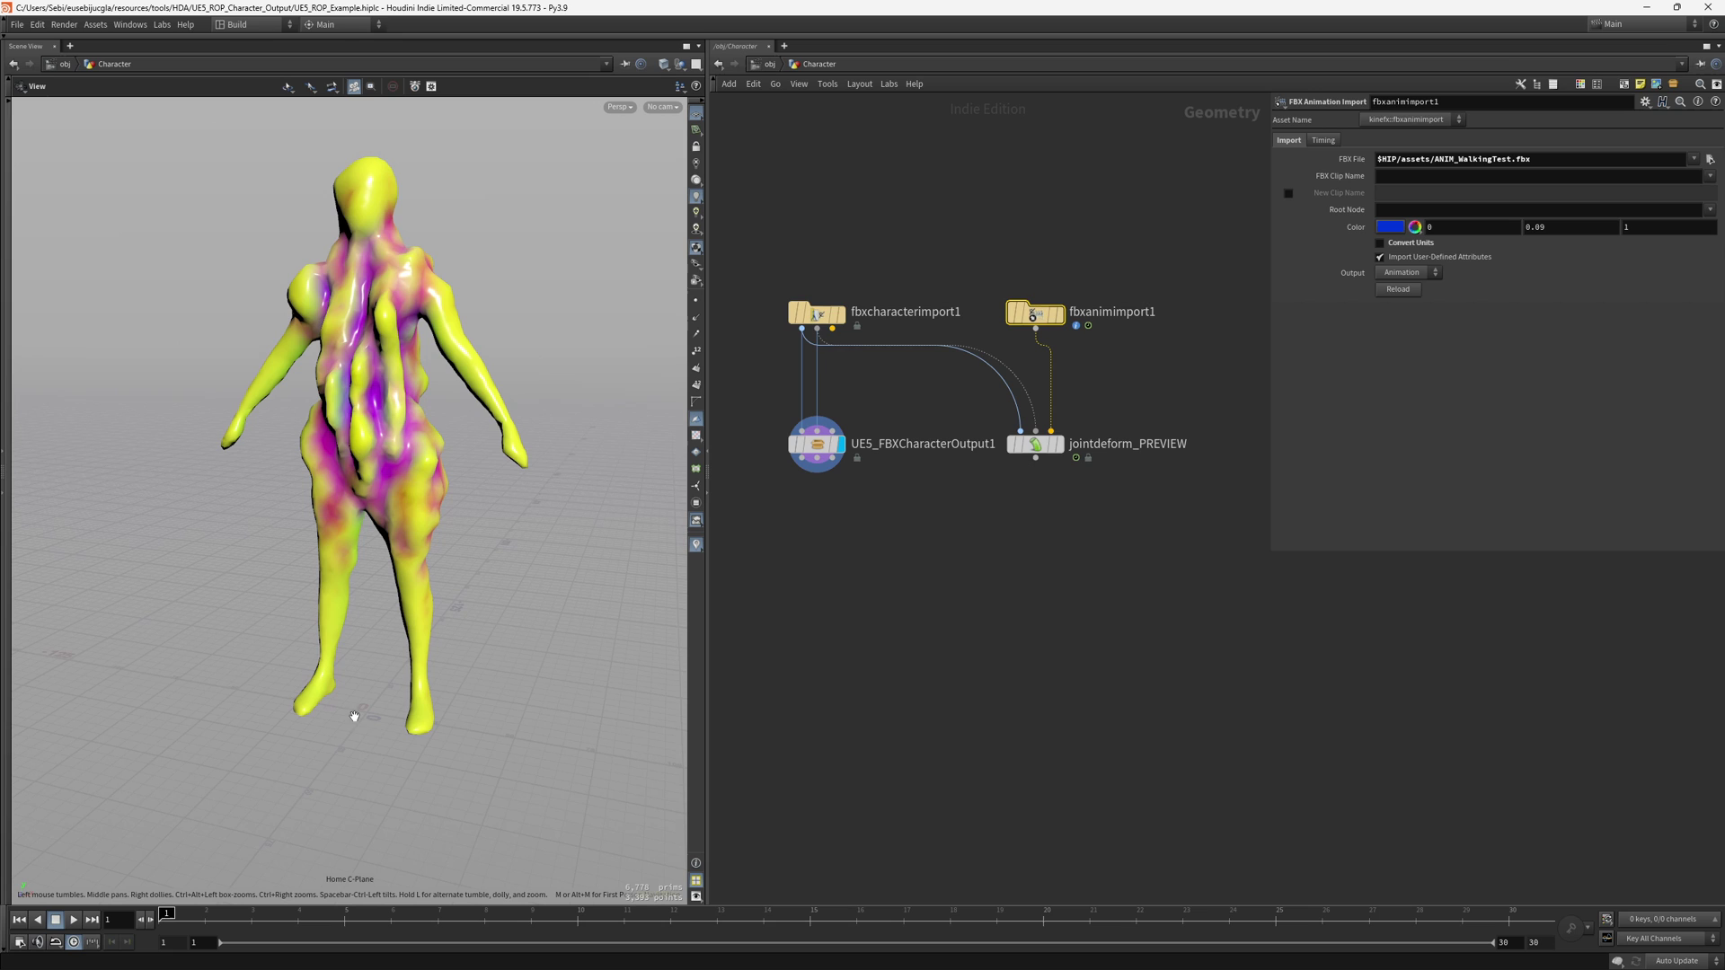
{"action": "left_click_drag", "start_coordinate": [323, 623], "coordinate": [395, 593]}
Create the FBX character output ROP from UE5_FBXCharacterOutput1 and place it below that node
{"action": "left_click", "coordinate": [822, 448]}
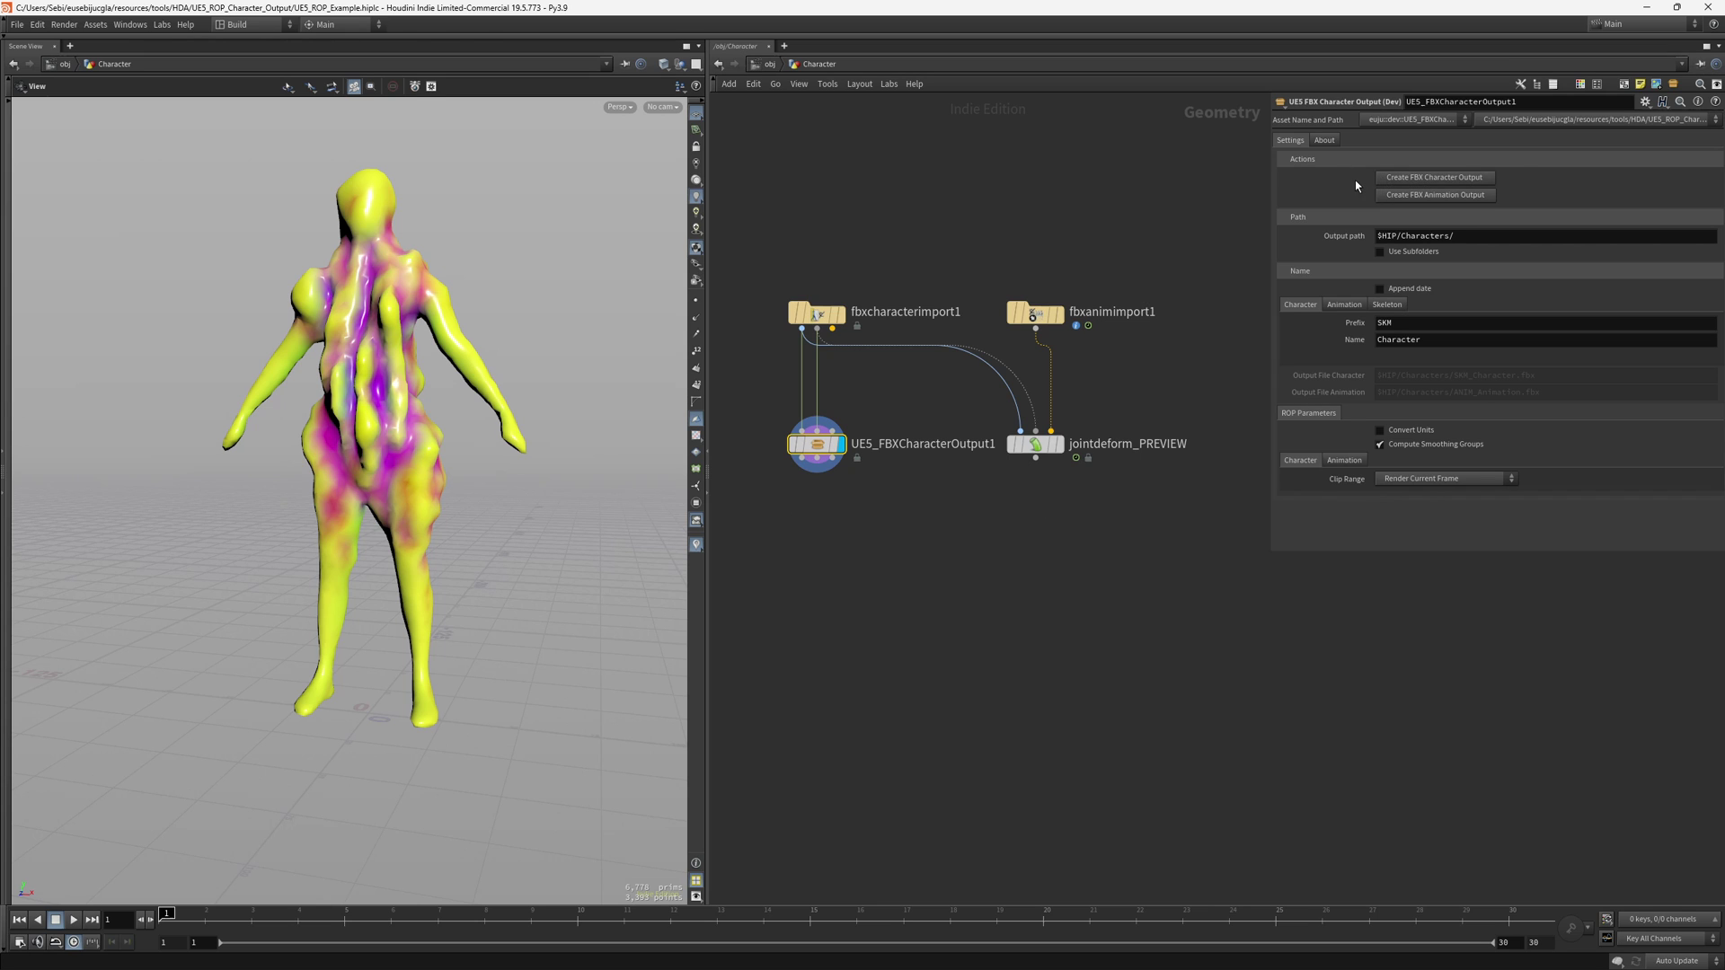
{"action": "left_click", "coordinate": [1435, 178]}
{"action": "scroll", "coordinate": [809, 458], "scroll_direction": "up", "scroll_amount": 4}
{"action": "left_click", "coordinate": [850, 440]}
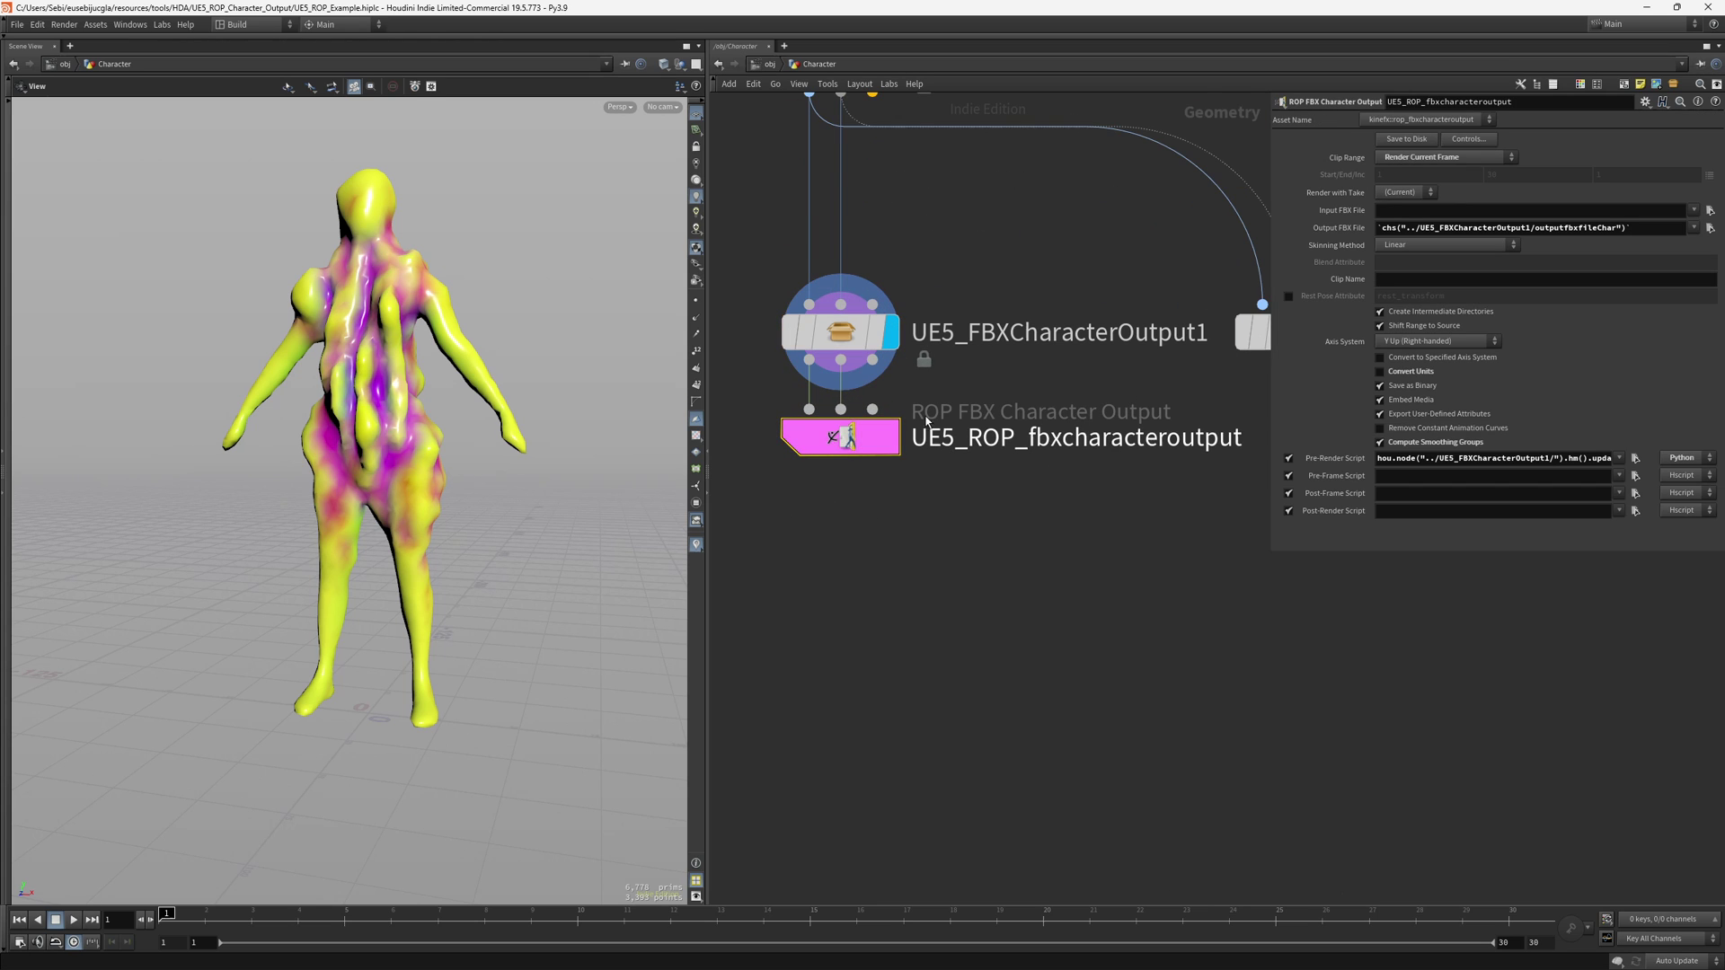
{"action": "scroll", "coordinate": [941, 527], "scroll_direction": "down", "scroll_amount": 4}
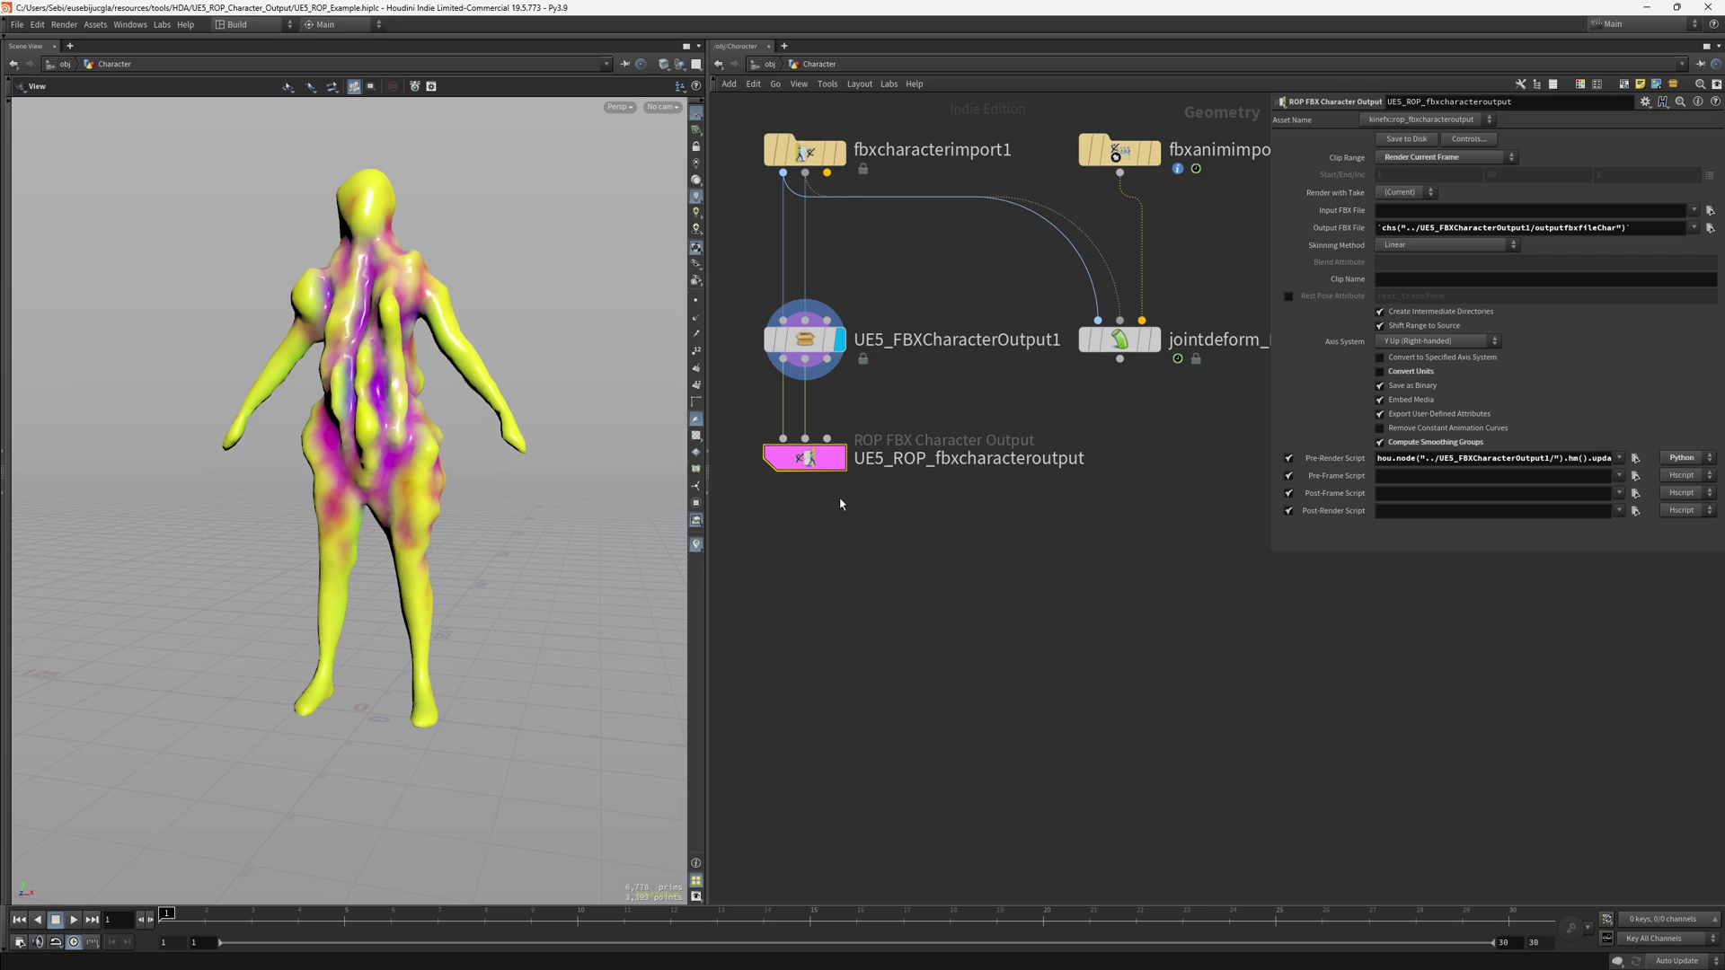
{"action": "scroll", "coordinate": [782, 450], "scroll_direction": "up", "scroll_amount": 2}
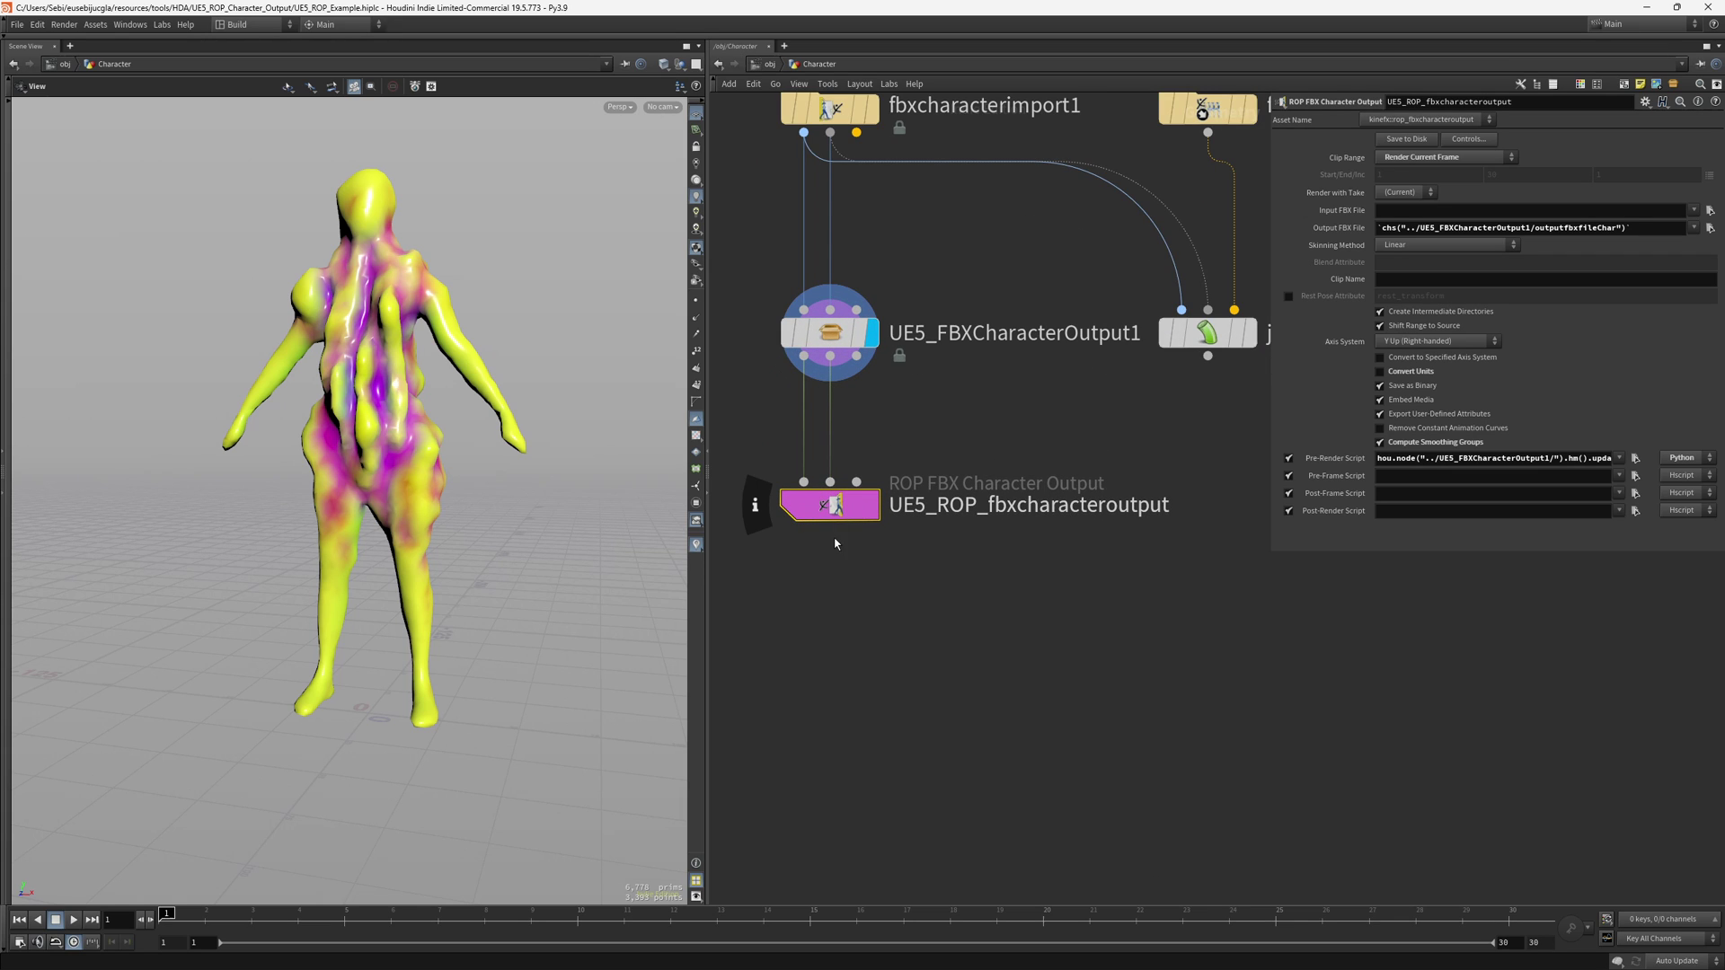
Create the FBX animation output ROP from UE5_FBXCharacterOutput1 and place it to the lower right of the character ROP
{"action": "left_click", "coordinate": [845, 343]}
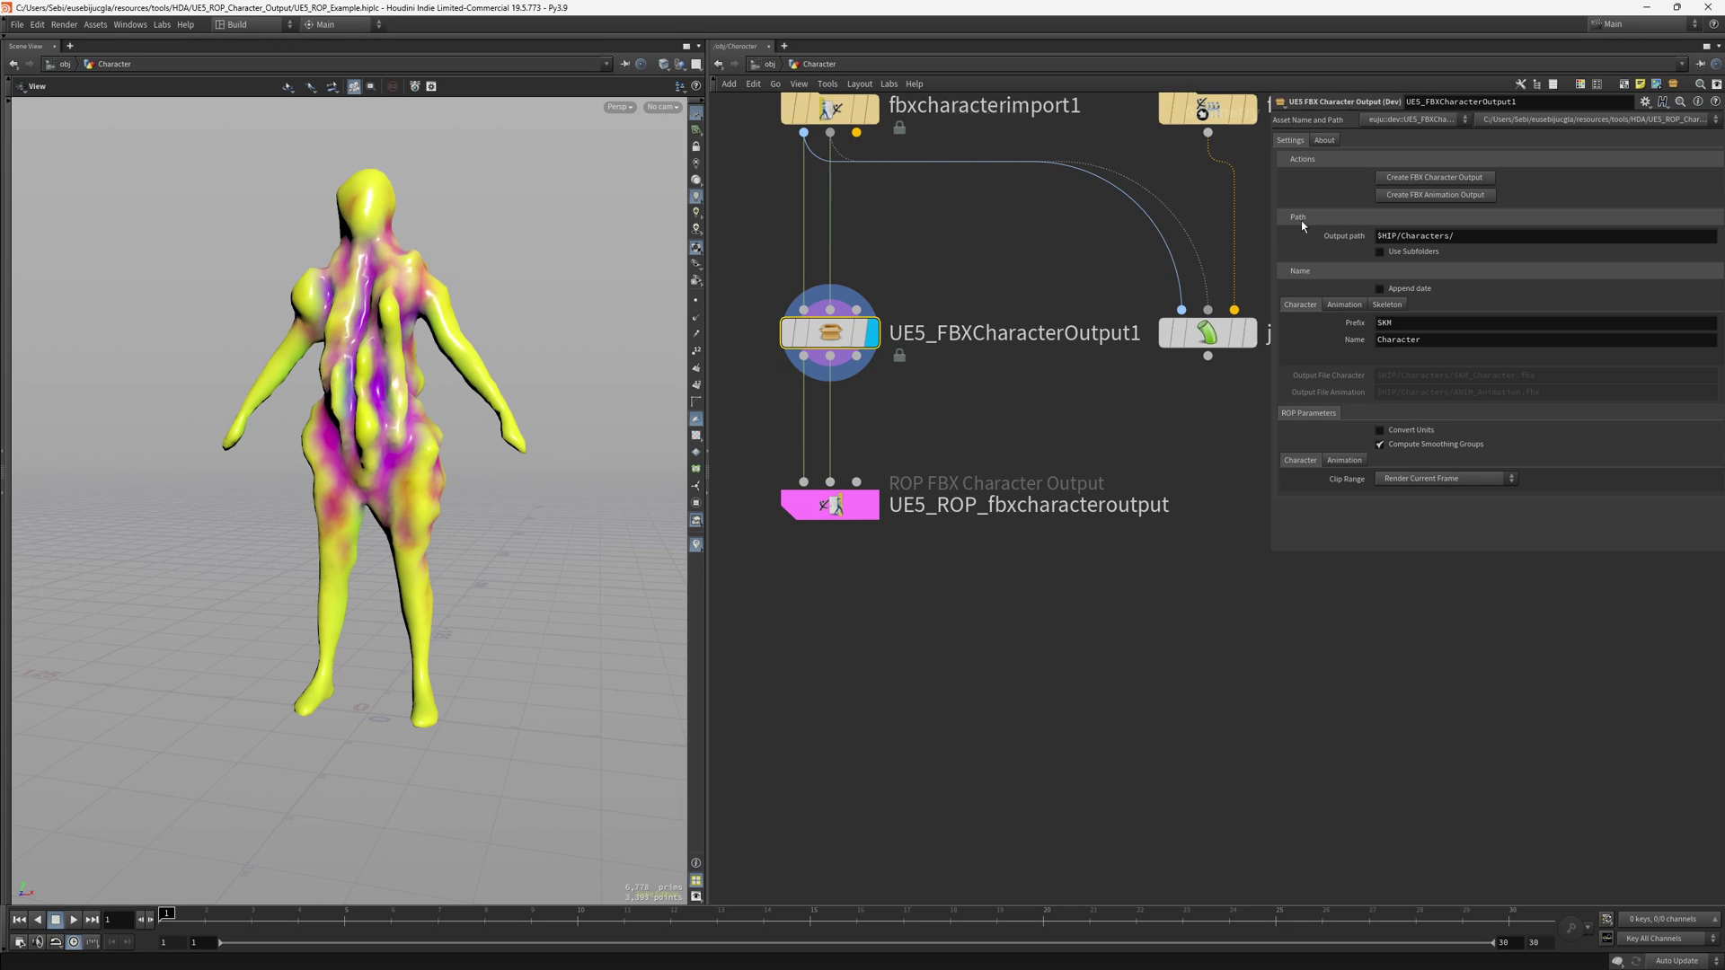
{"action": "left_click", "coordinate": [1420, 198]}
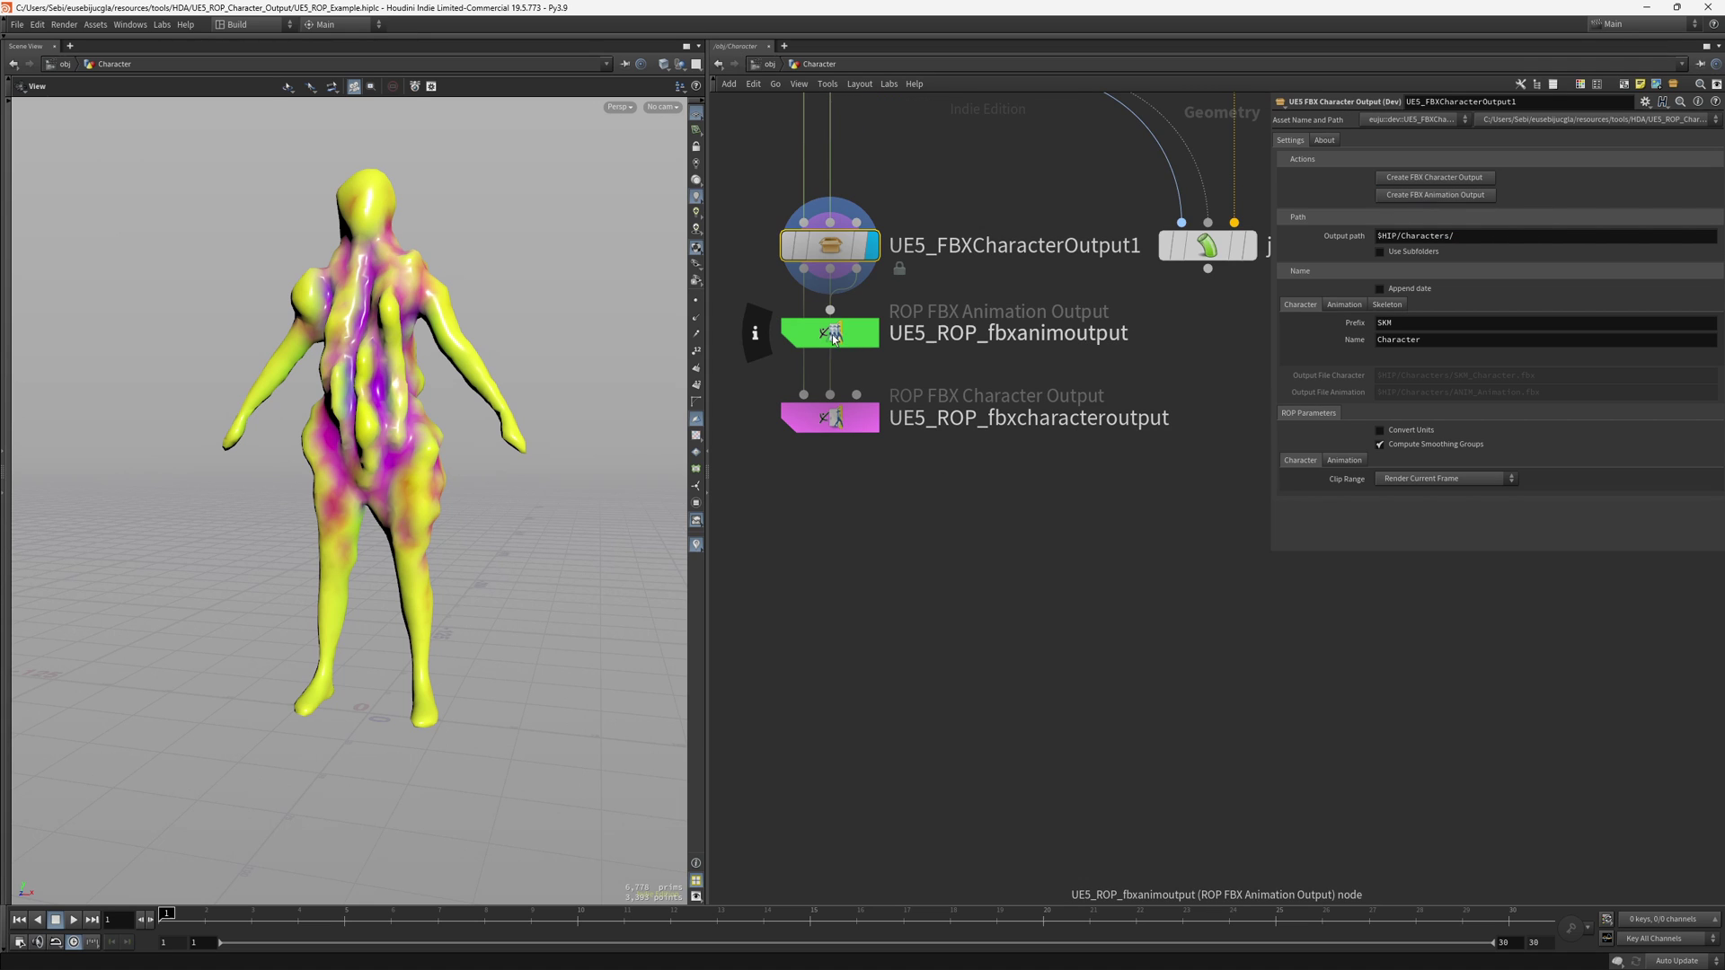
{"action": "left_click_drag", "start_coordinate": [833, 338], "coordinate": [1062, 505]}
{"action": "scroll", "coordinate": [908, 494], "scroll_direction": "down", "scroll_amount": 3}
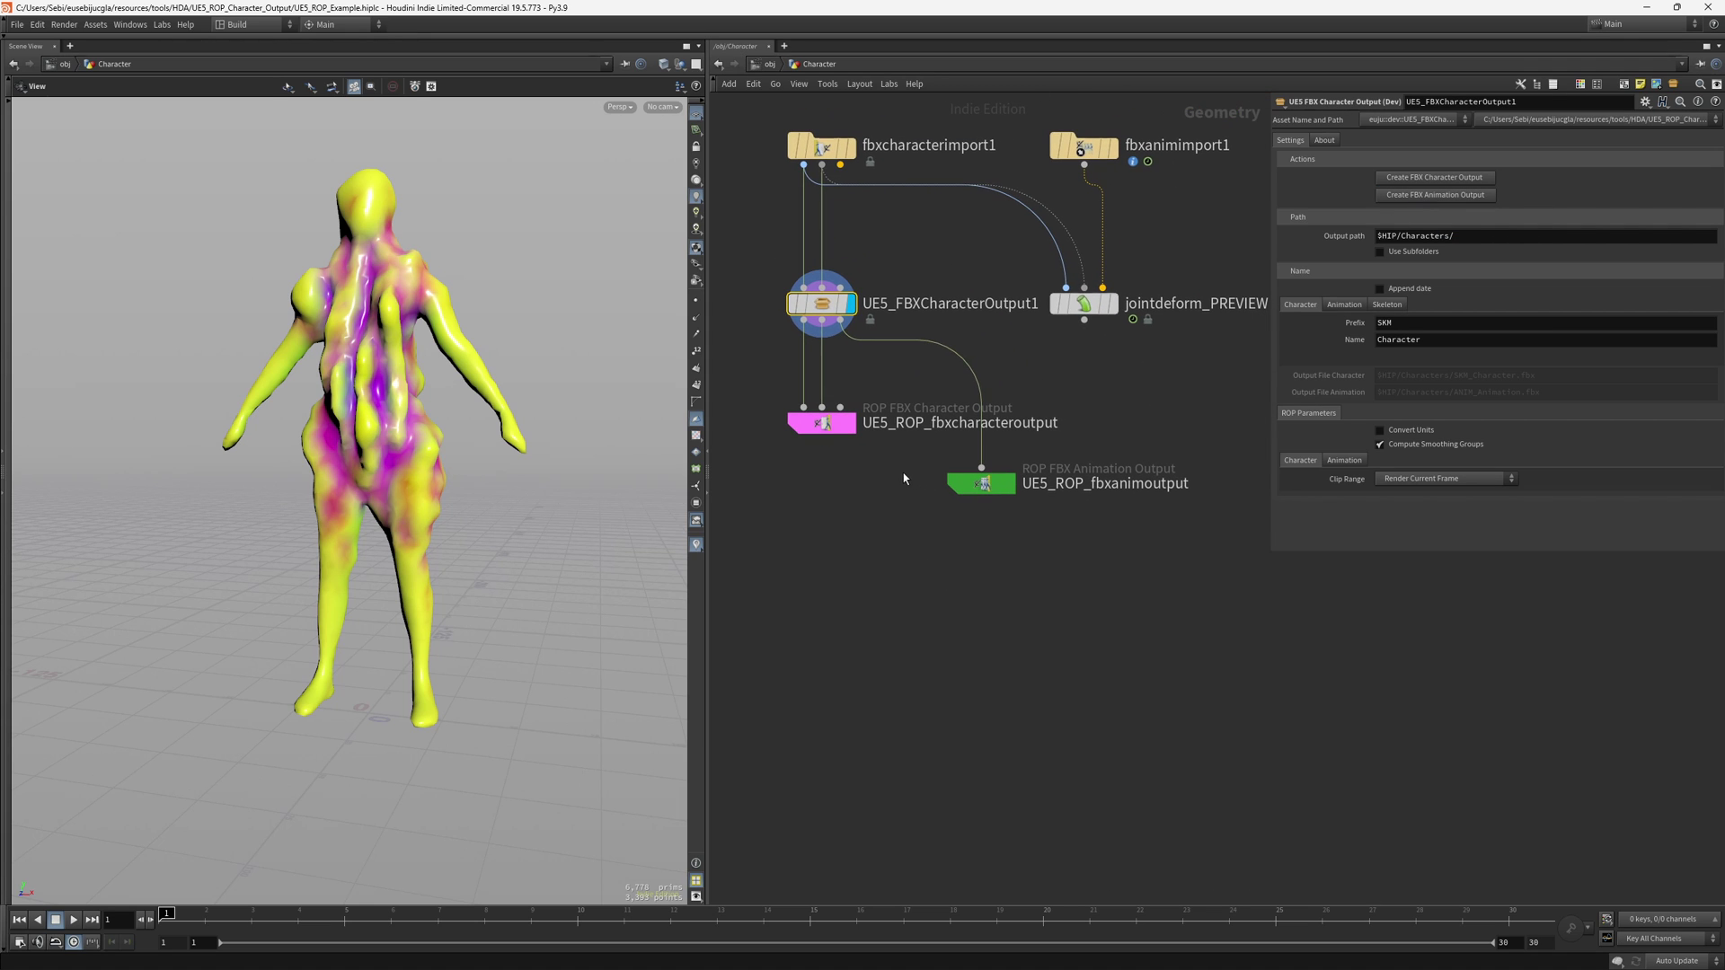
{"action": "left_click", "coordinate": [904, 478]}
Compare the output path on UE5_FBXCharacterOutput1 with the output file reference on the character ROP
{"action": "left_click_drag", "start_coordinate": [1474, 233], "coordinate": [1350, 241]}
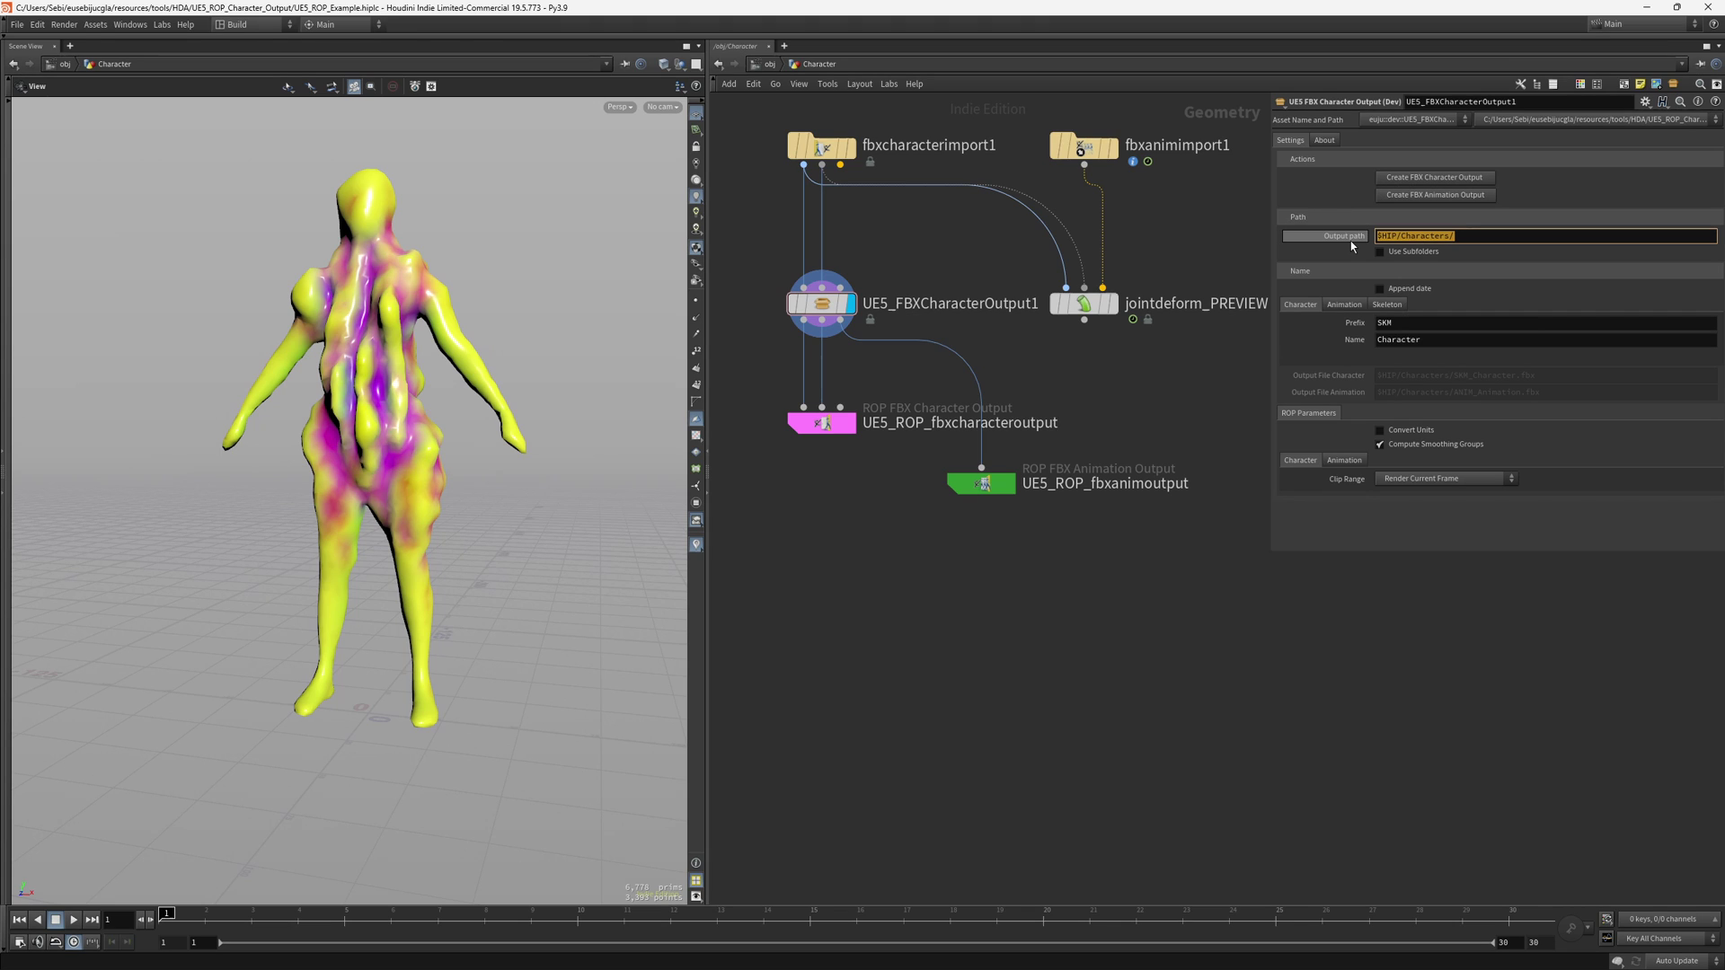
{"action": "left_click", "coordinate": [840, 430]}
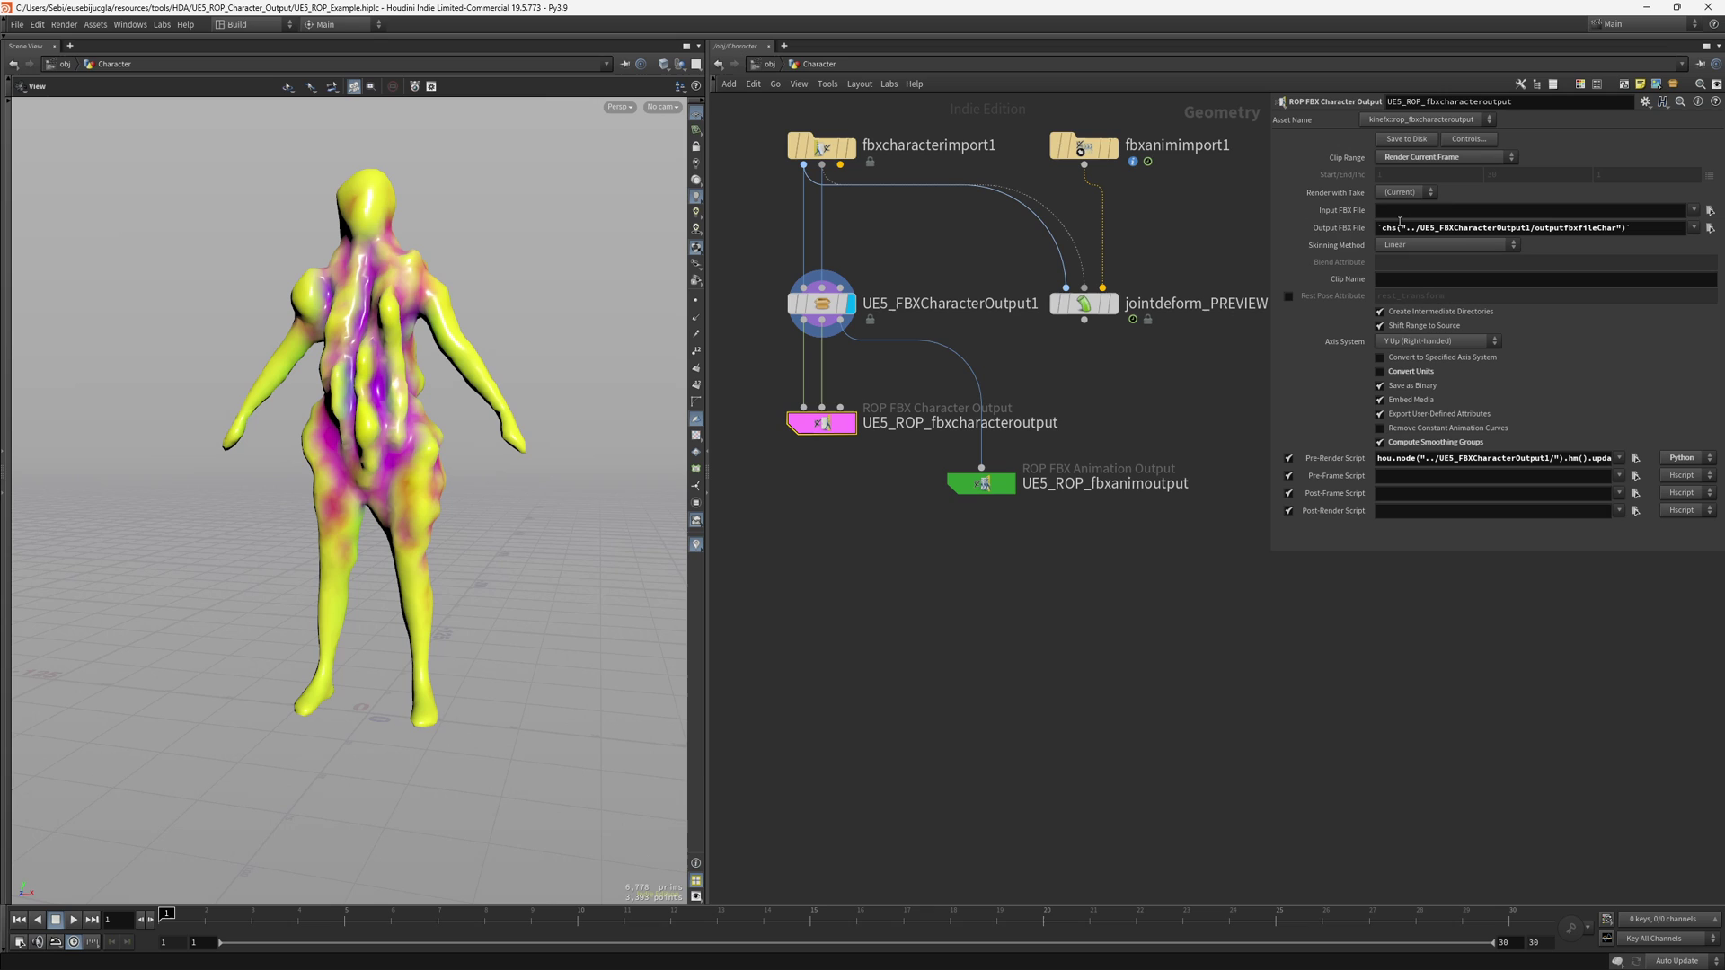
{"action": "left_click", "coordinate": [828, 311]}
{"action": "double_click", "coordinate": [1483, 234]}
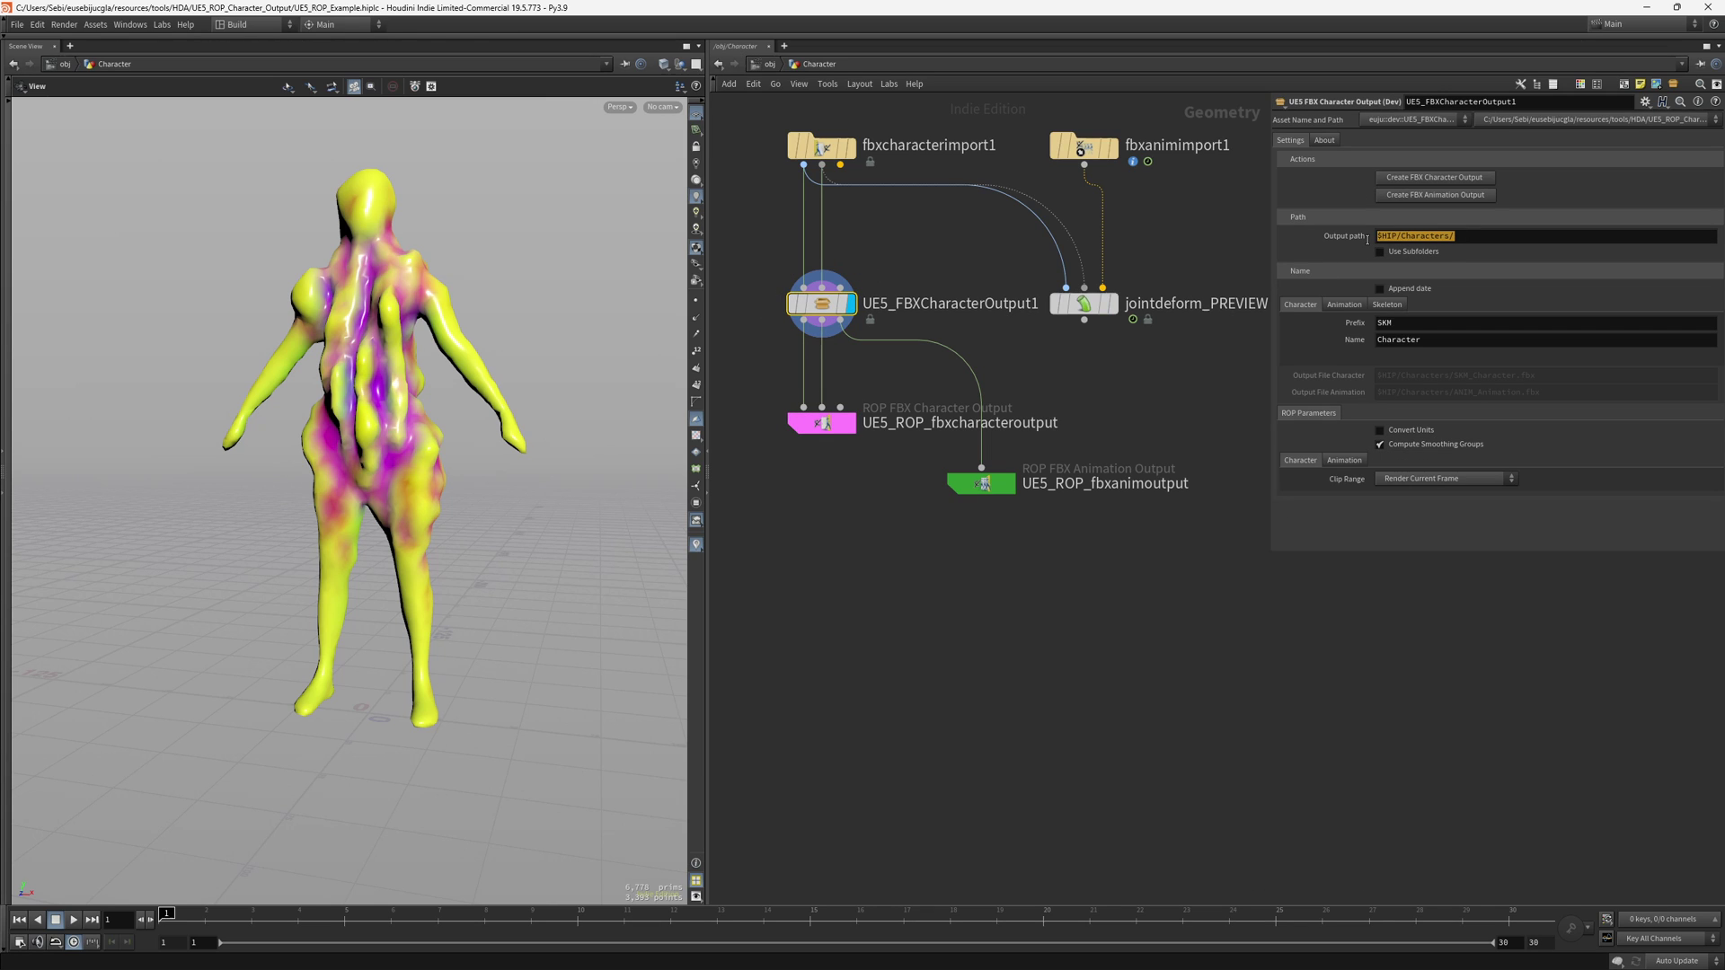
Enable subfolders for the output path on UE5_FBXCharacterOutput1 and set the wedge index to 10
{"action": "left_click", "coordinate": [1424, 253]}
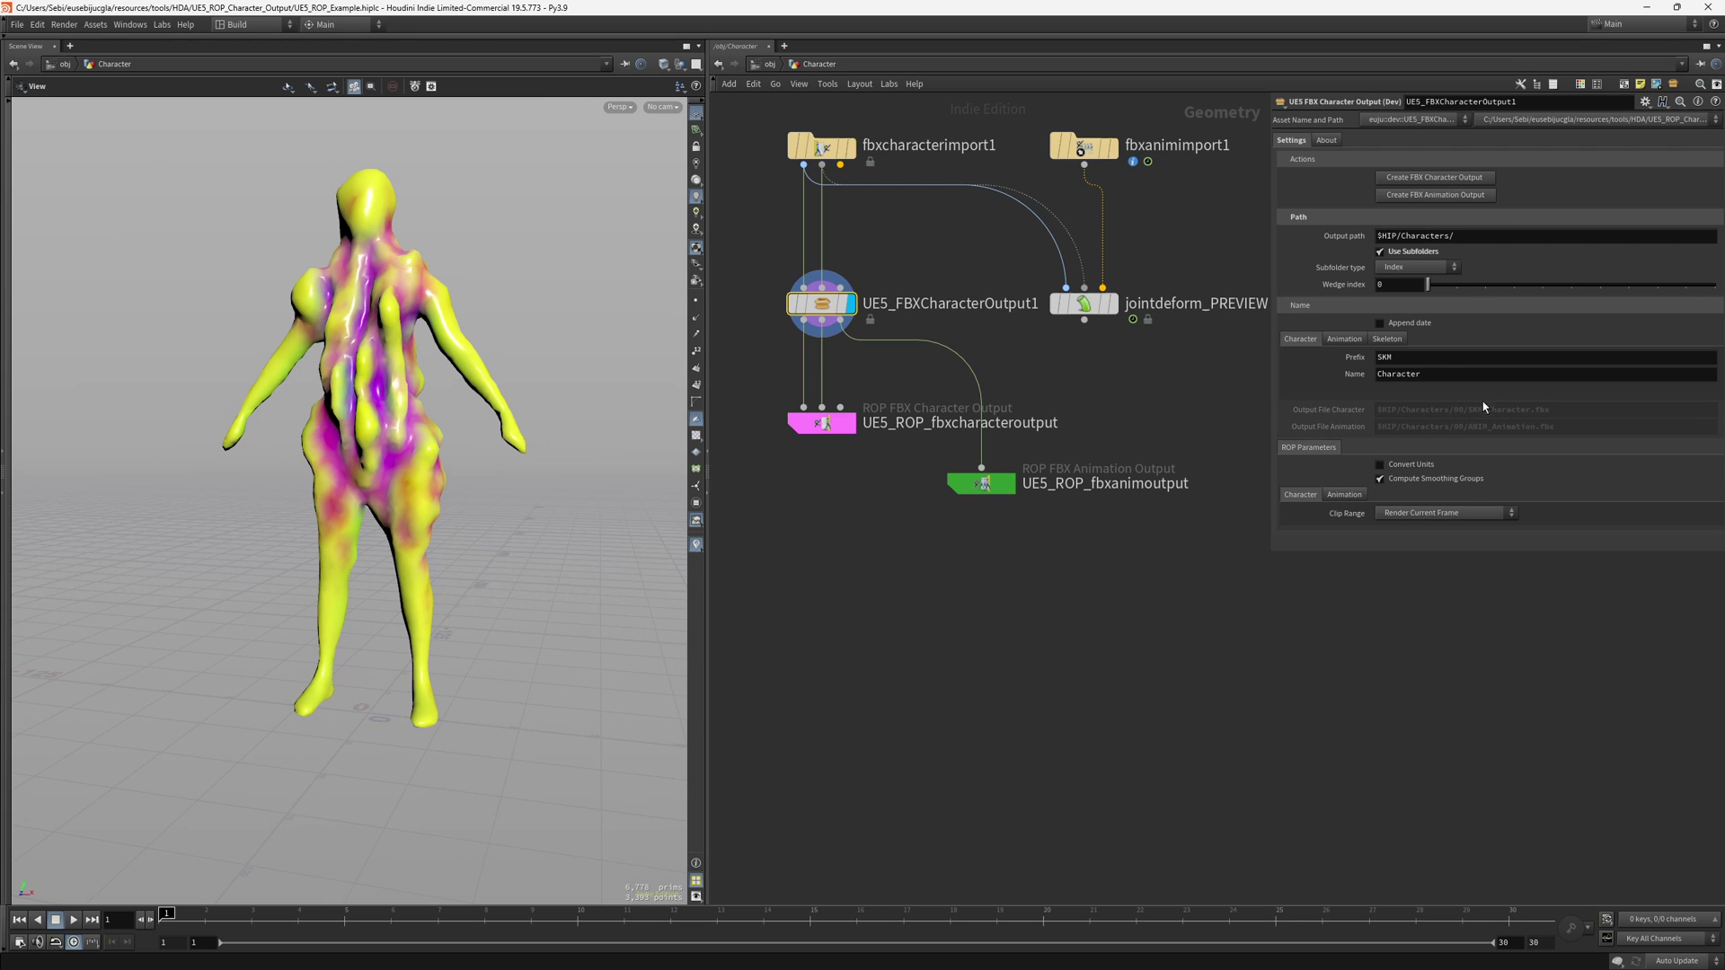
{"action": "left_click", "coordinate": [1427, 254]}
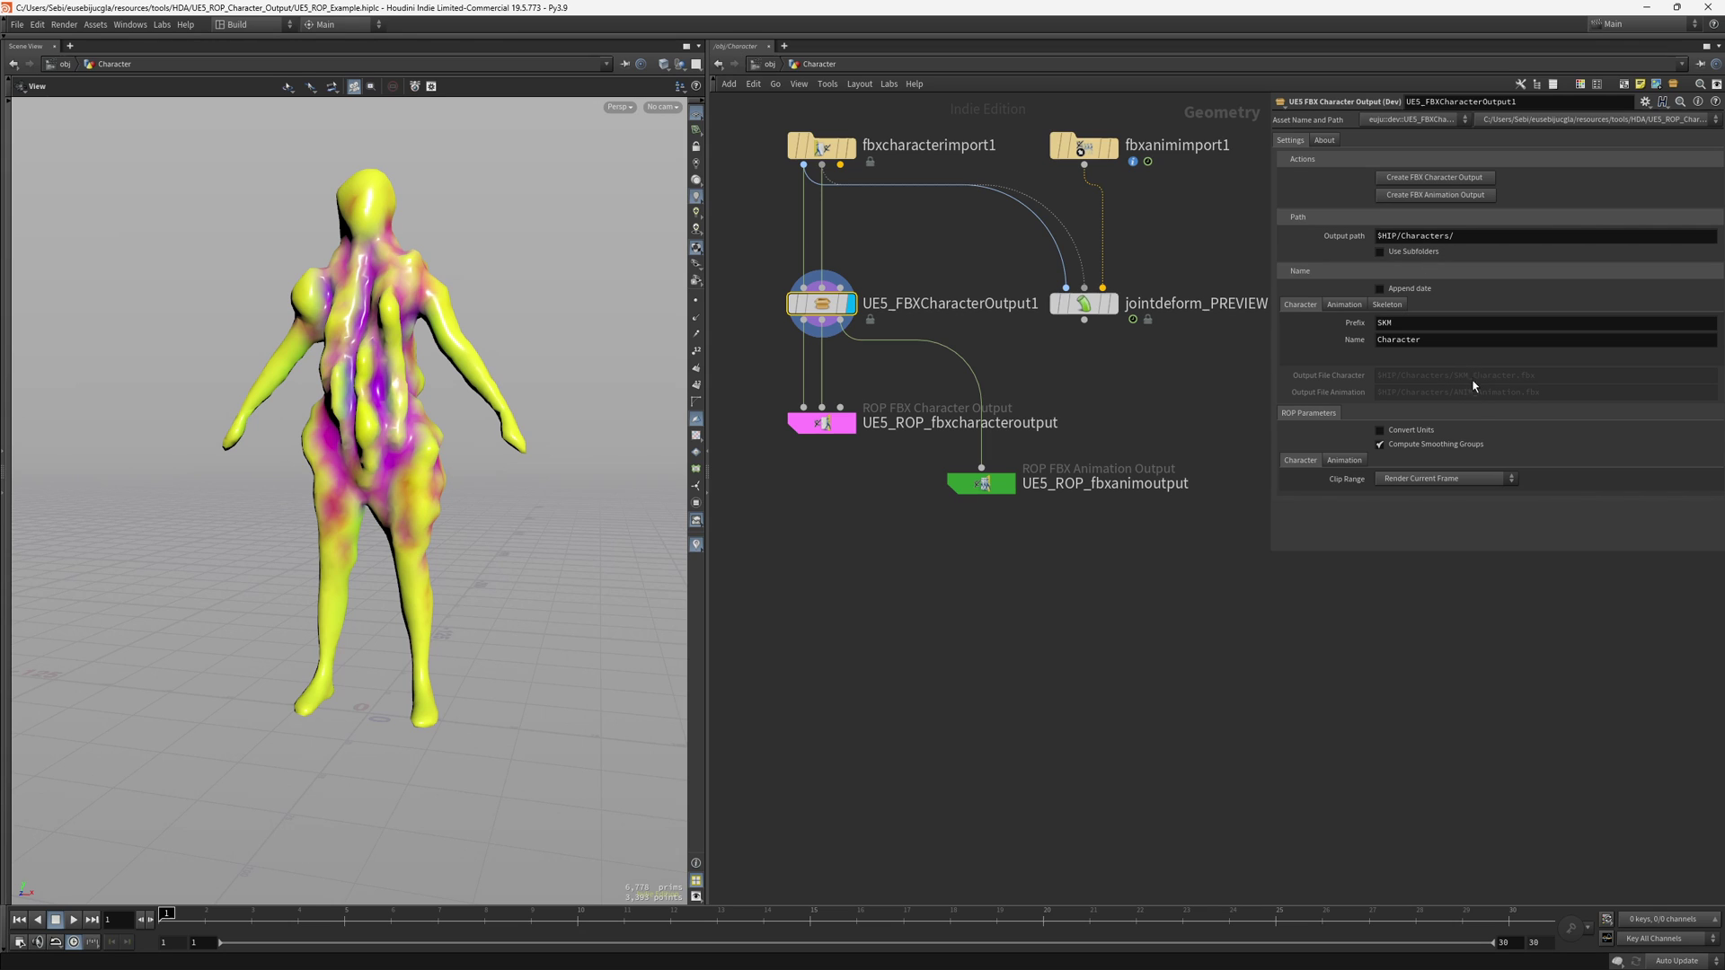
{"action": "left_click", "coordinate": [1422, 256]}
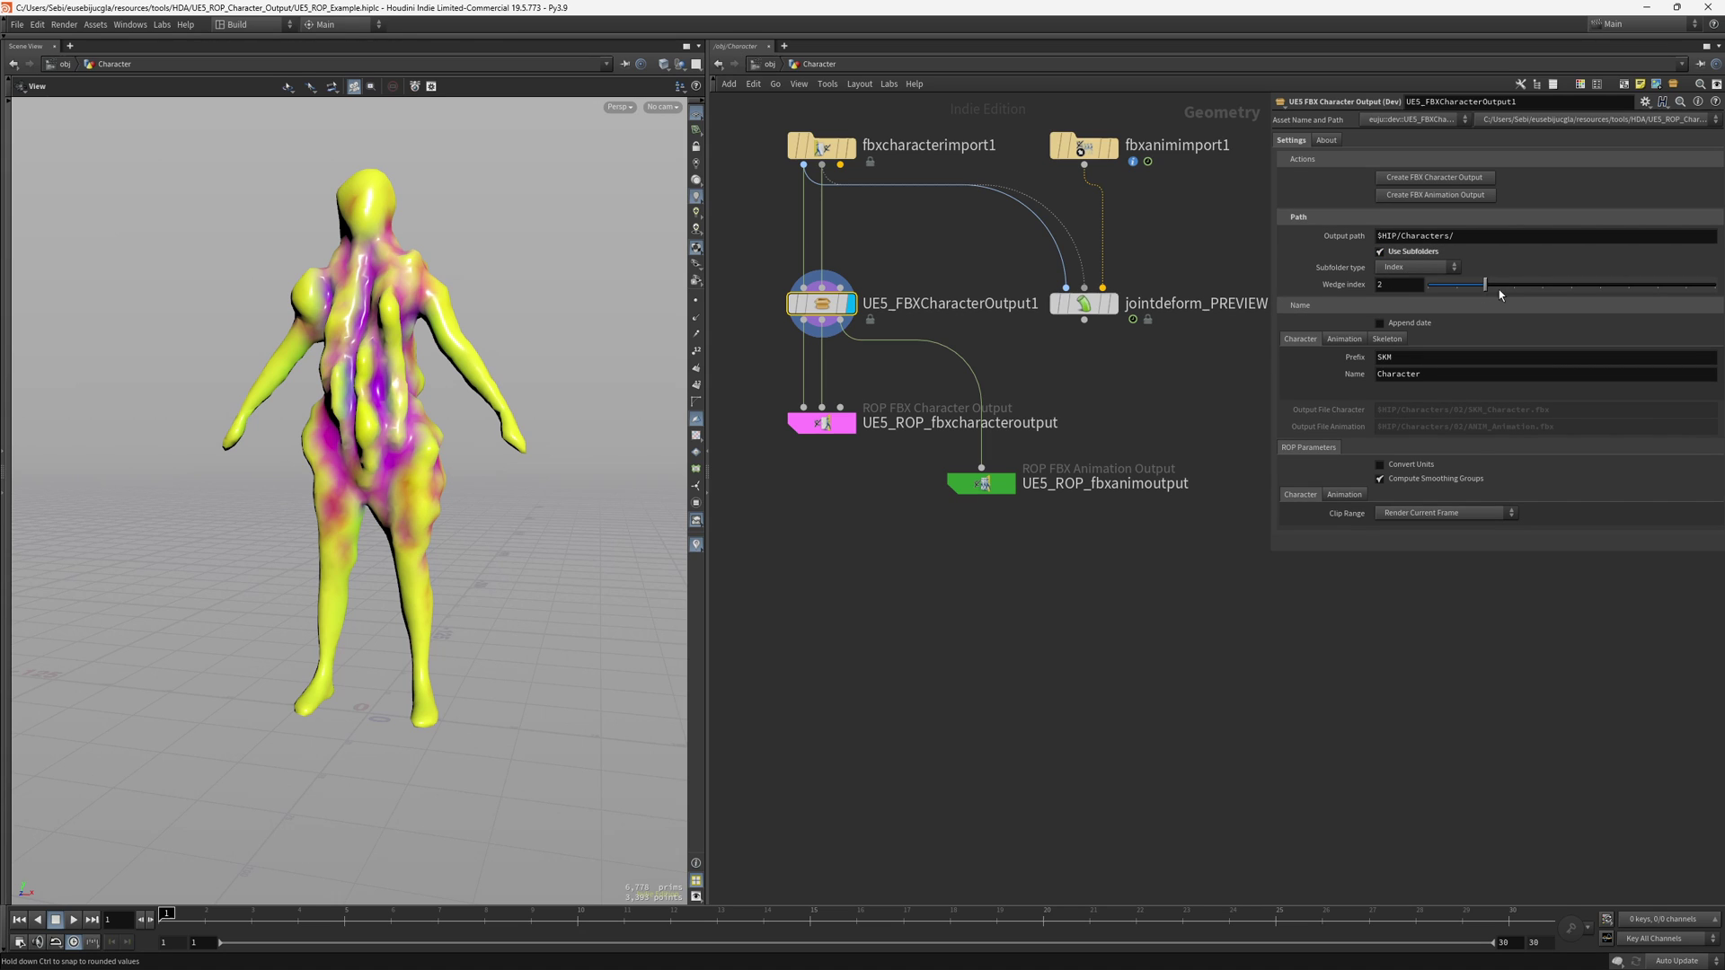
{"action": "left_click_drag", "start_coordinate": [1550, 291], "coordinate": [1718, 289]}
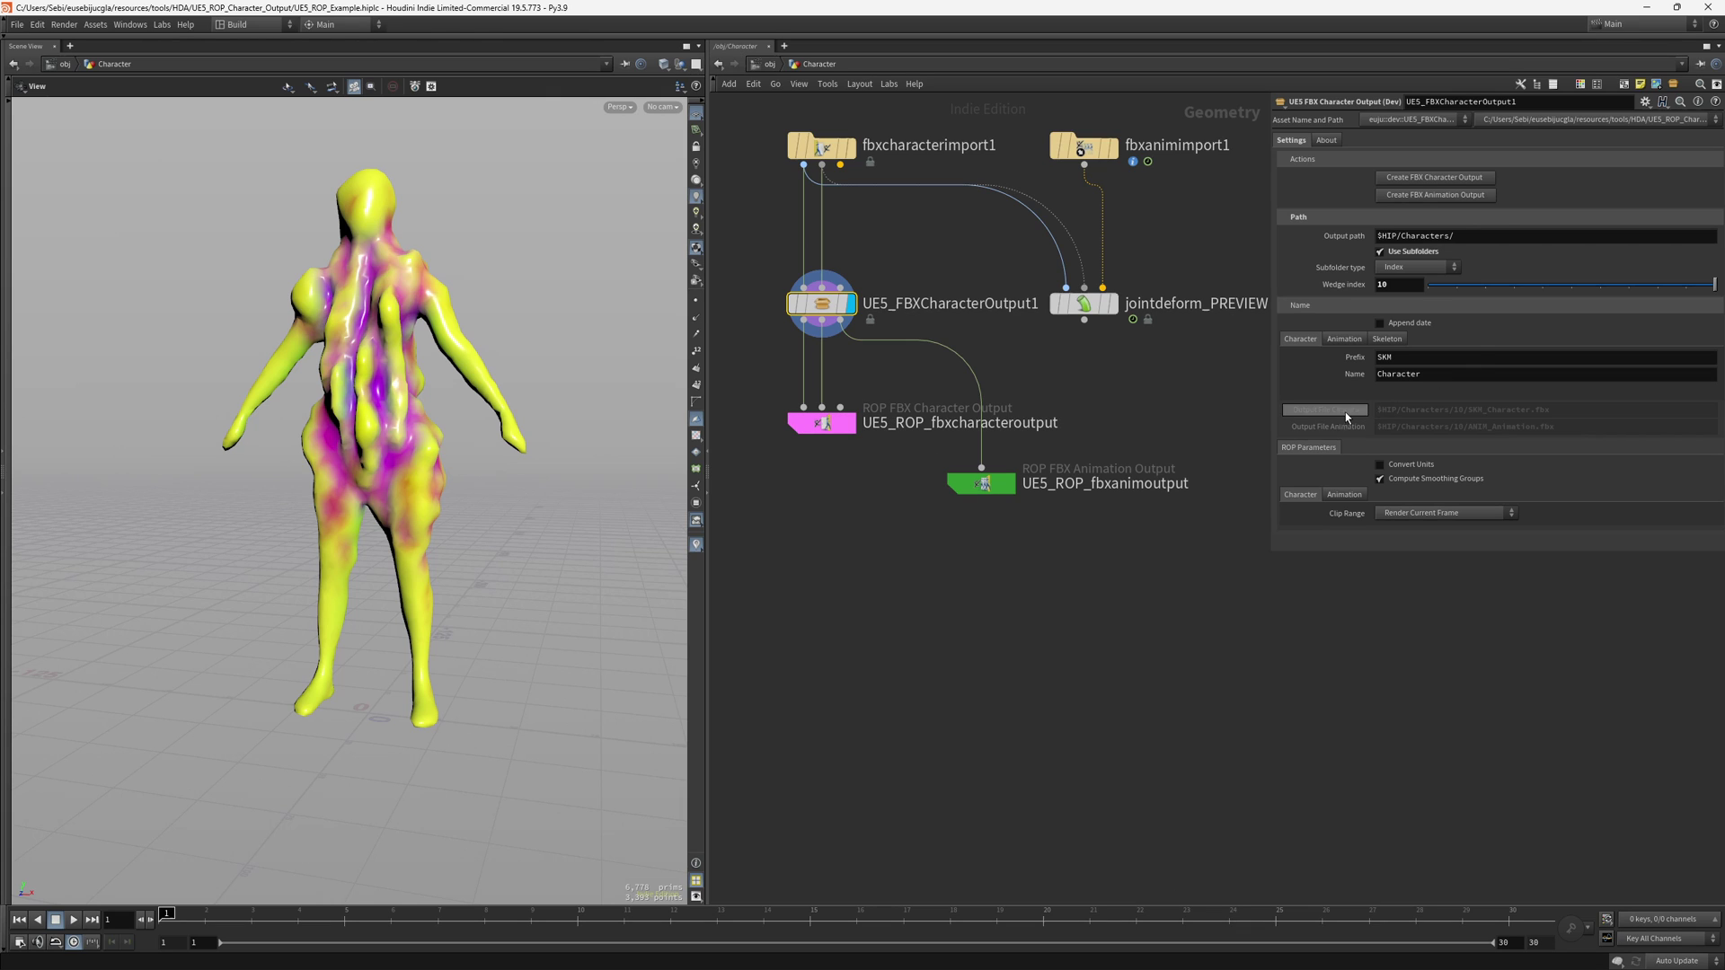
Examine the resolved output FBX file path on the UE5_ROP_fbxcharacteroutput node, then return it to the expression view
{"action": "left_click", "coordinate": [843, 431]}
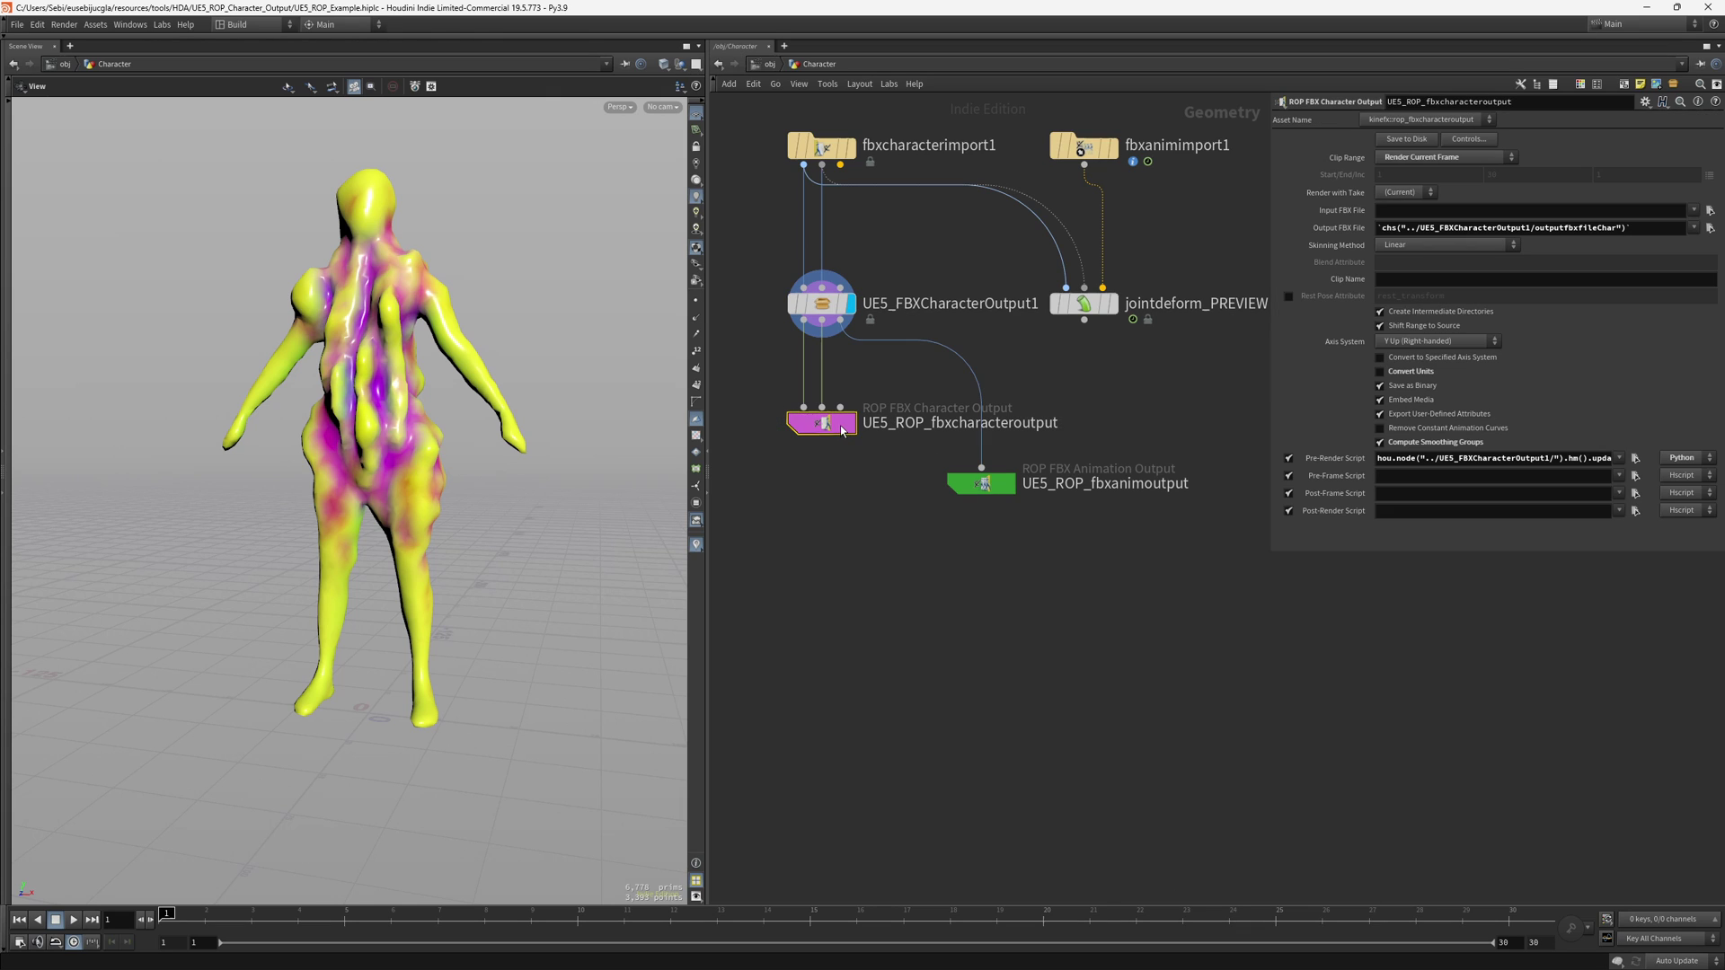
{"action": "left_click", "coordinate": [1390, 229]}
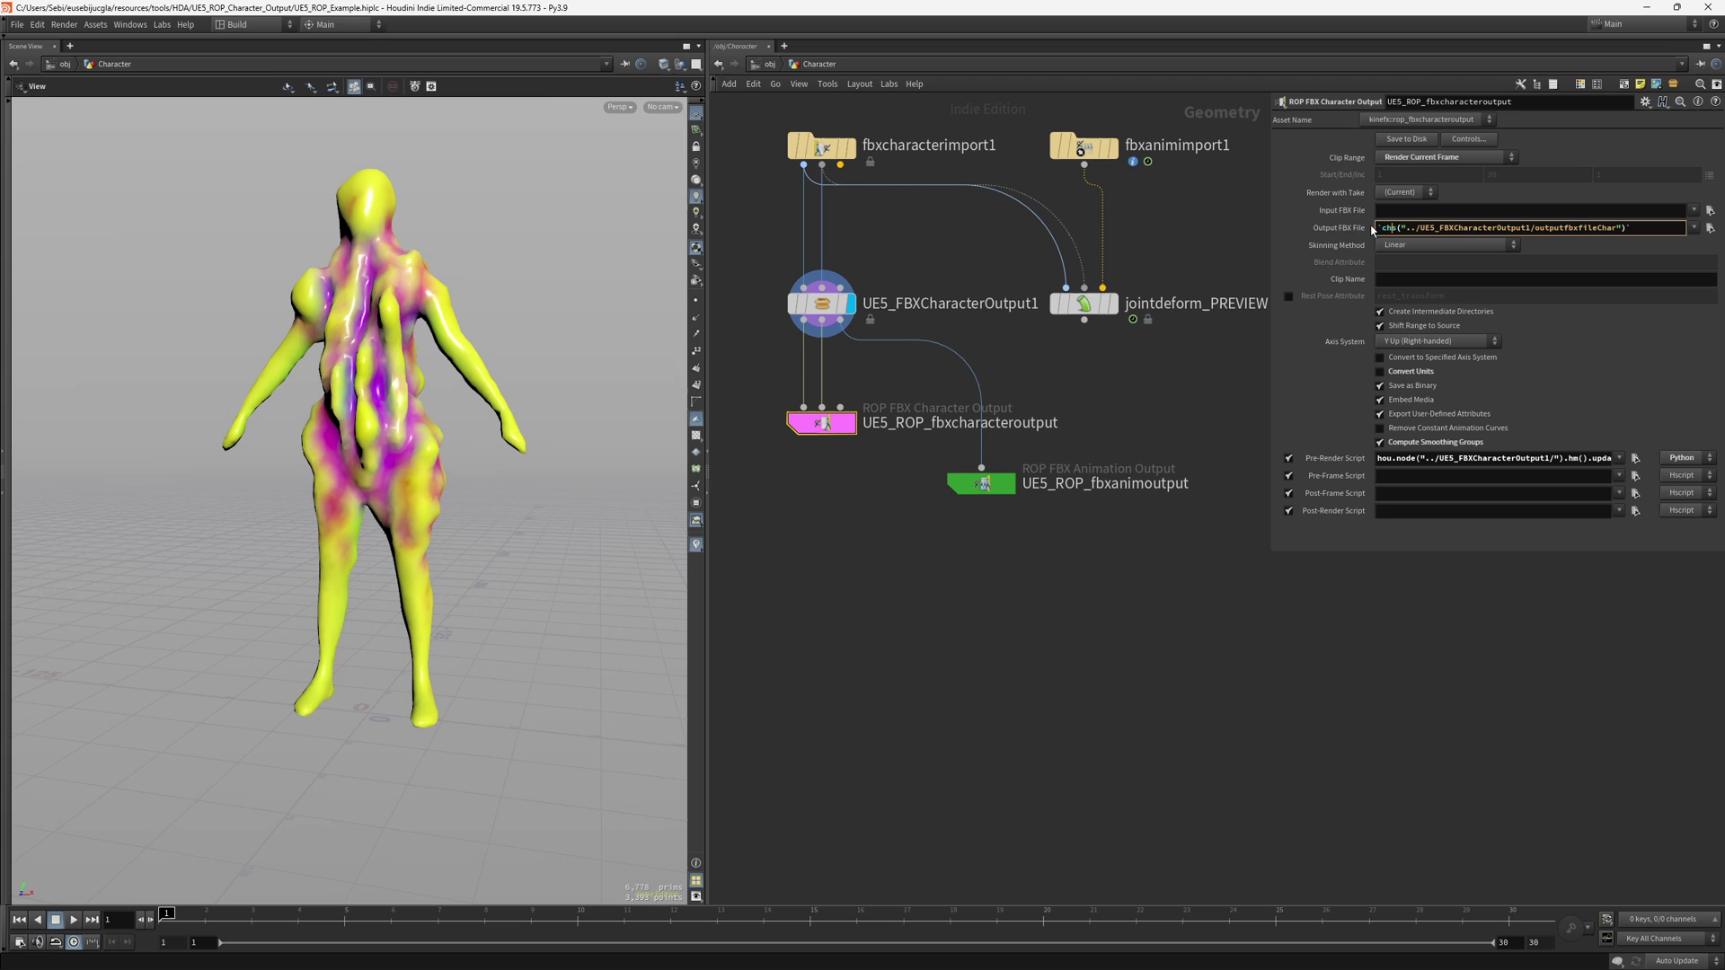
{"action": "left_click_drag", "start_coordinate": [1372, 229], "coordinate": [1723, 225]}
{"action": "left_click", "coordinate": [1601, 229]}
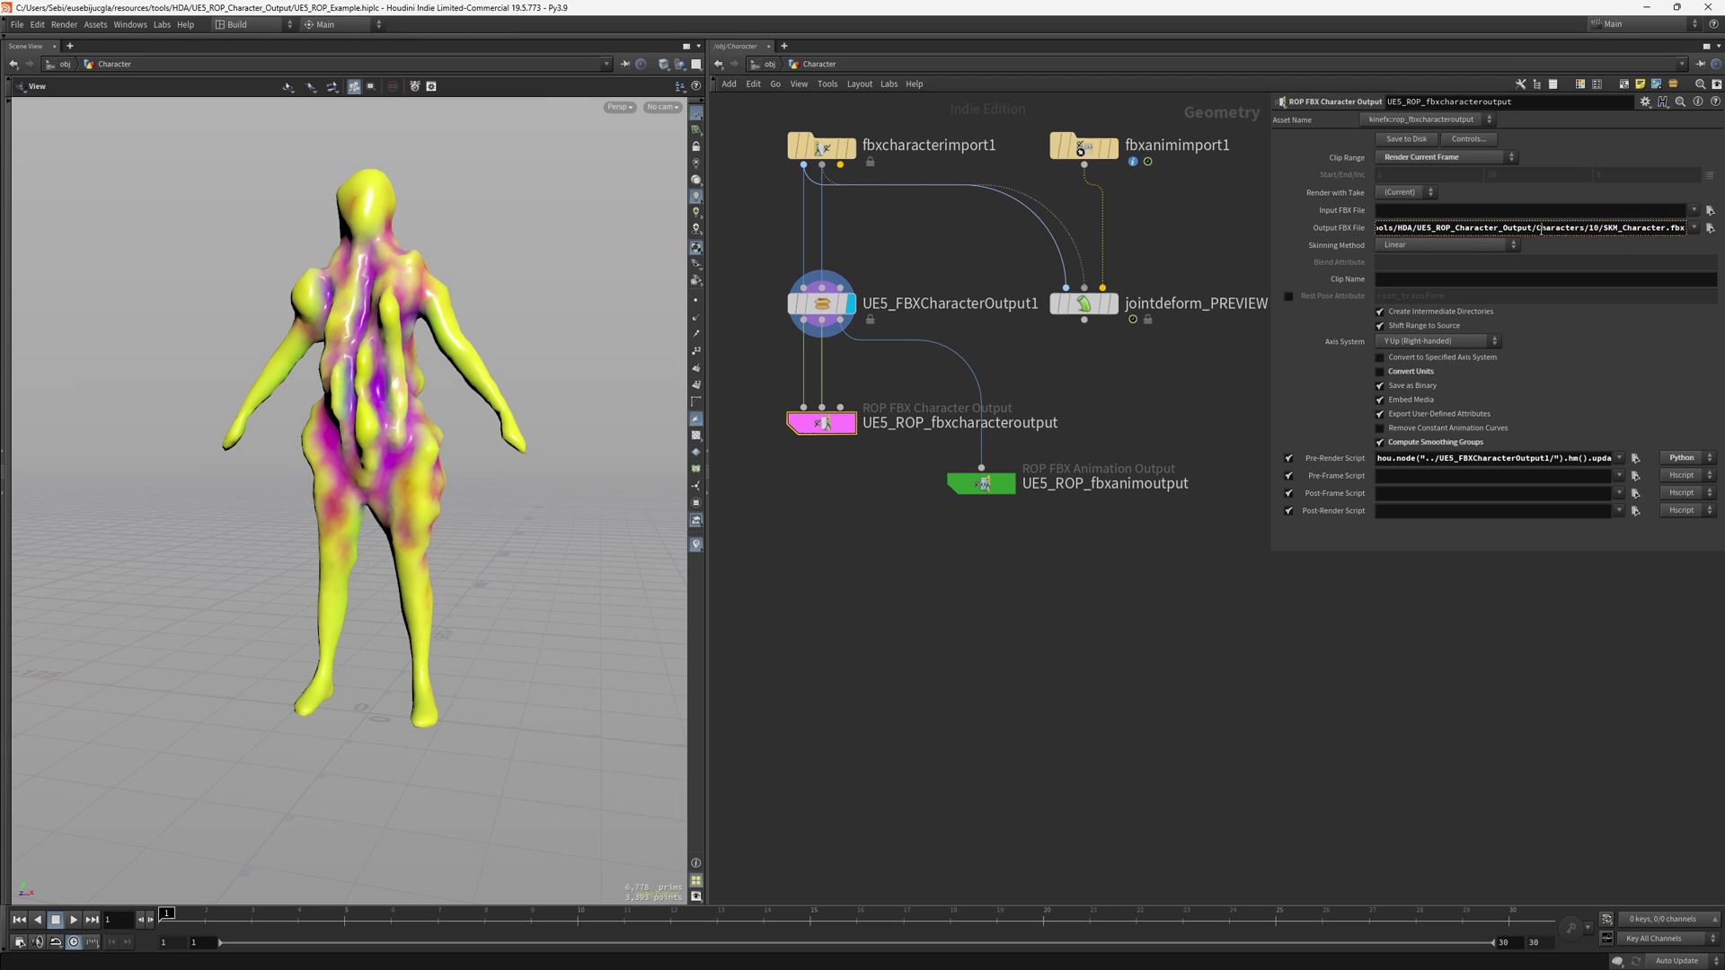
{"action": "left_click_drag", "start_coordinate": [1540, 229], "coordinate": [1688, 228]}
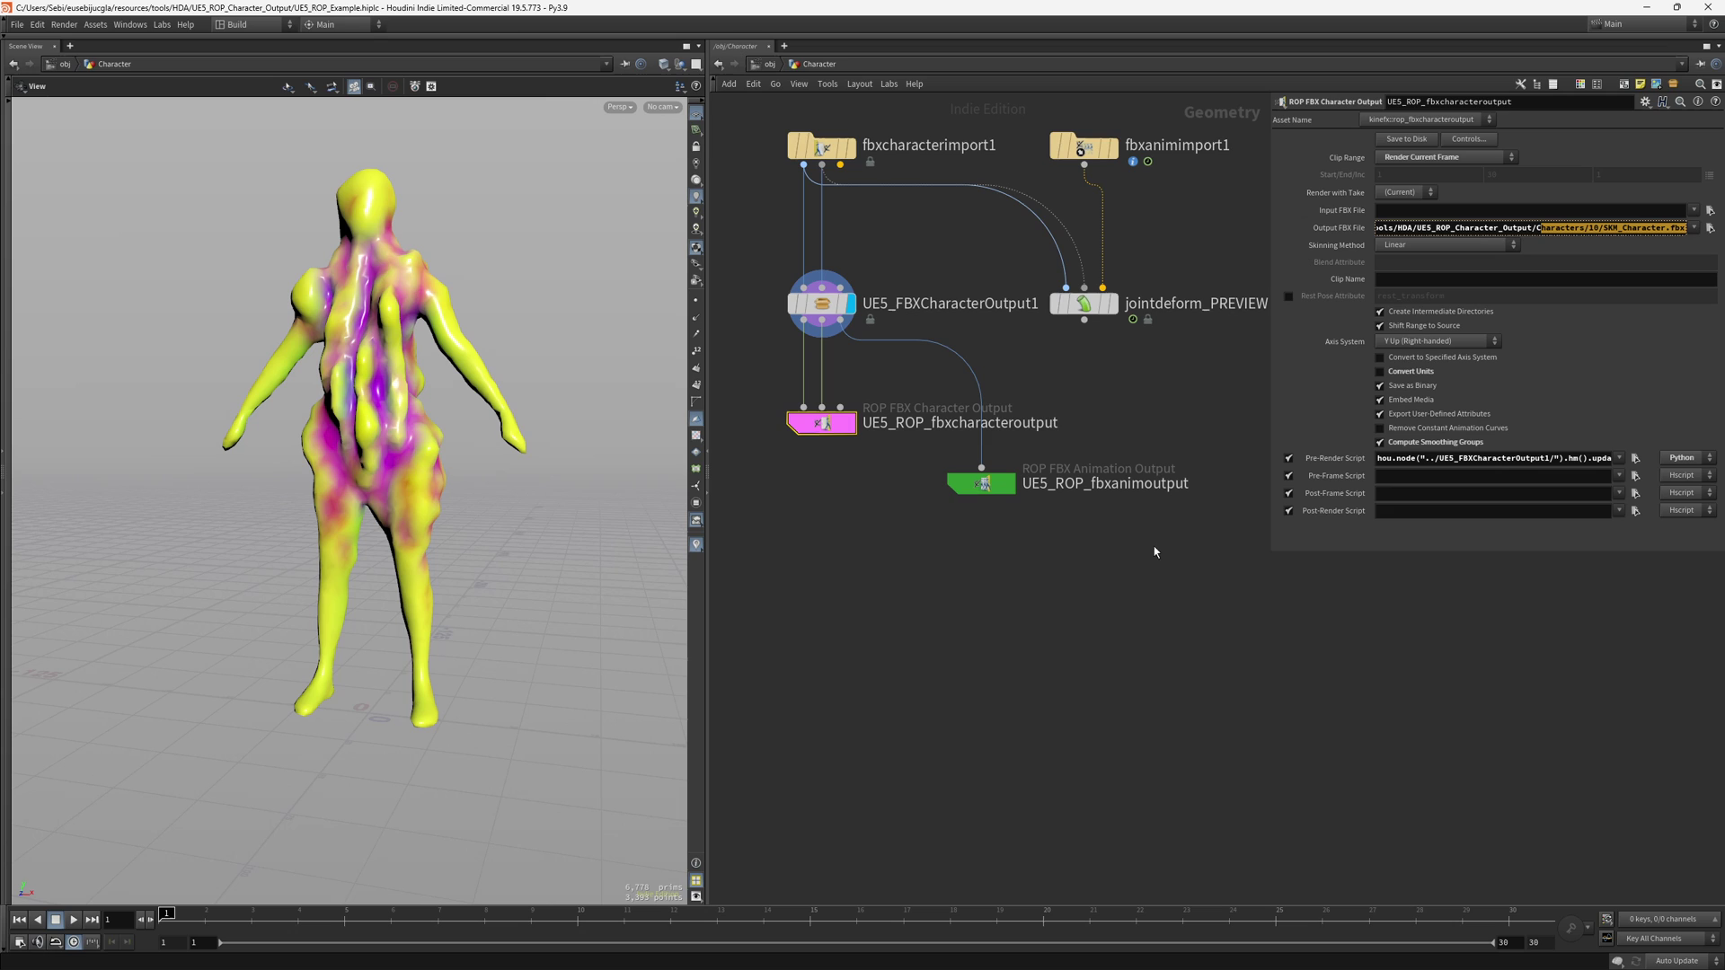
{"action": "left_click", "coordinate": [1362, 230]}
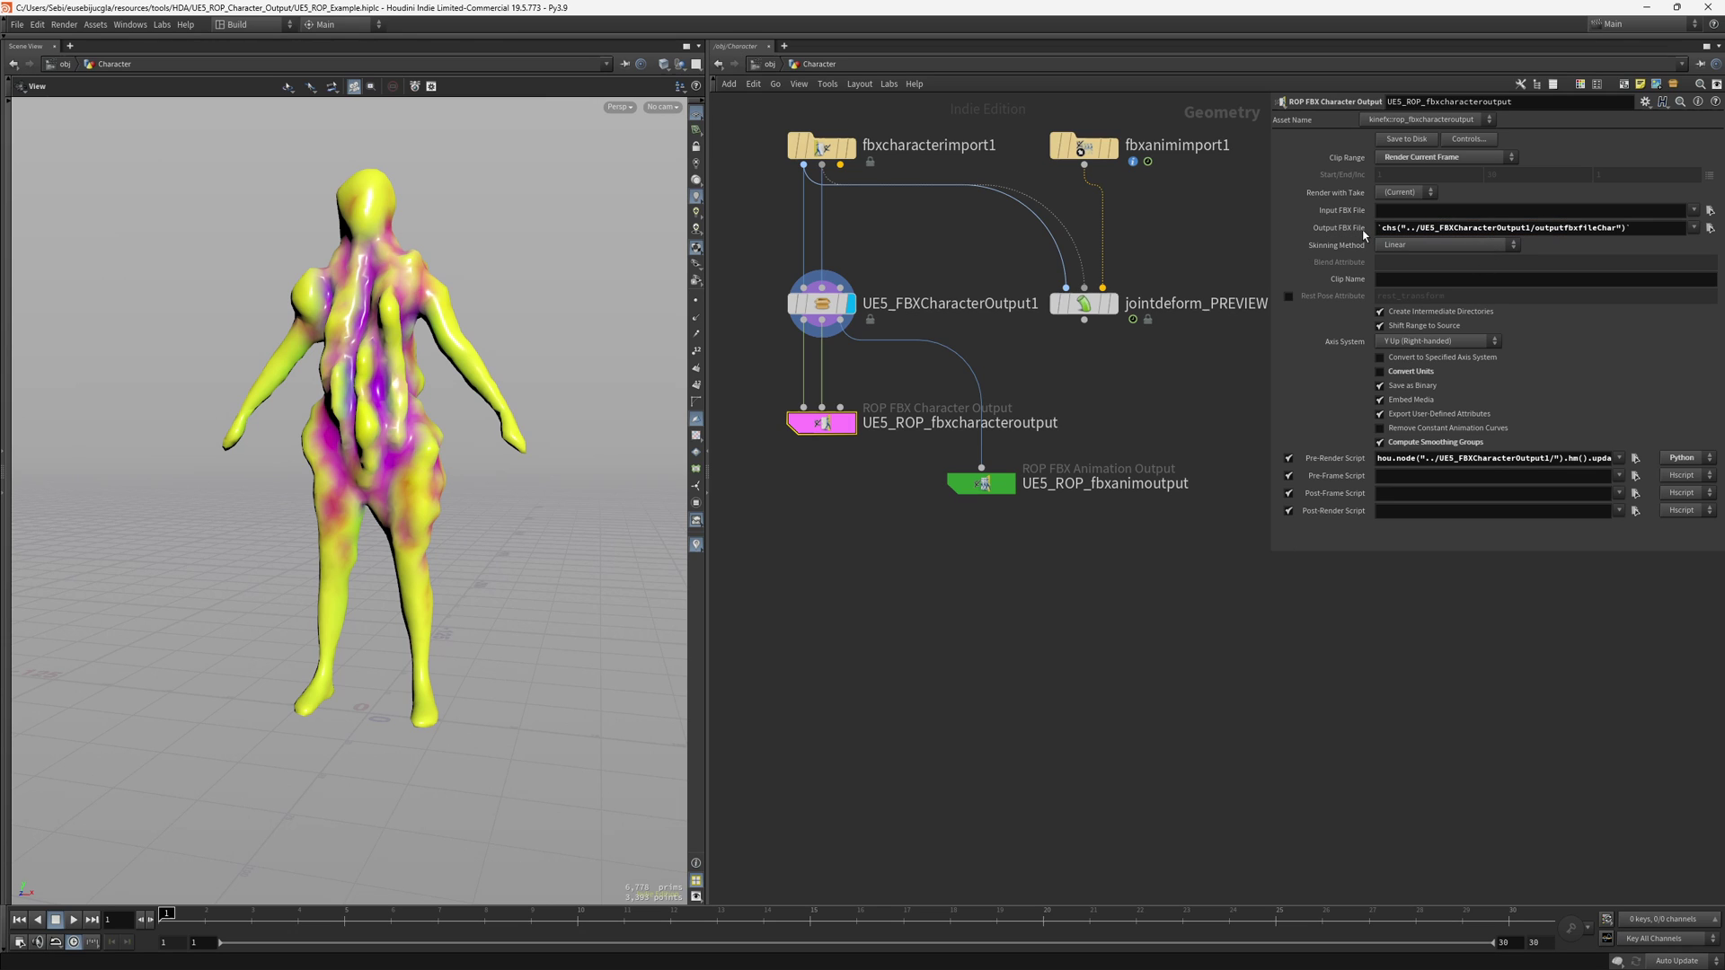
Try the Wedge attribute subfolder type on UE5_FBXCharacterOutput1, and turn subfolders off
{"action": "left_click", "coordinate": [827, 309]}
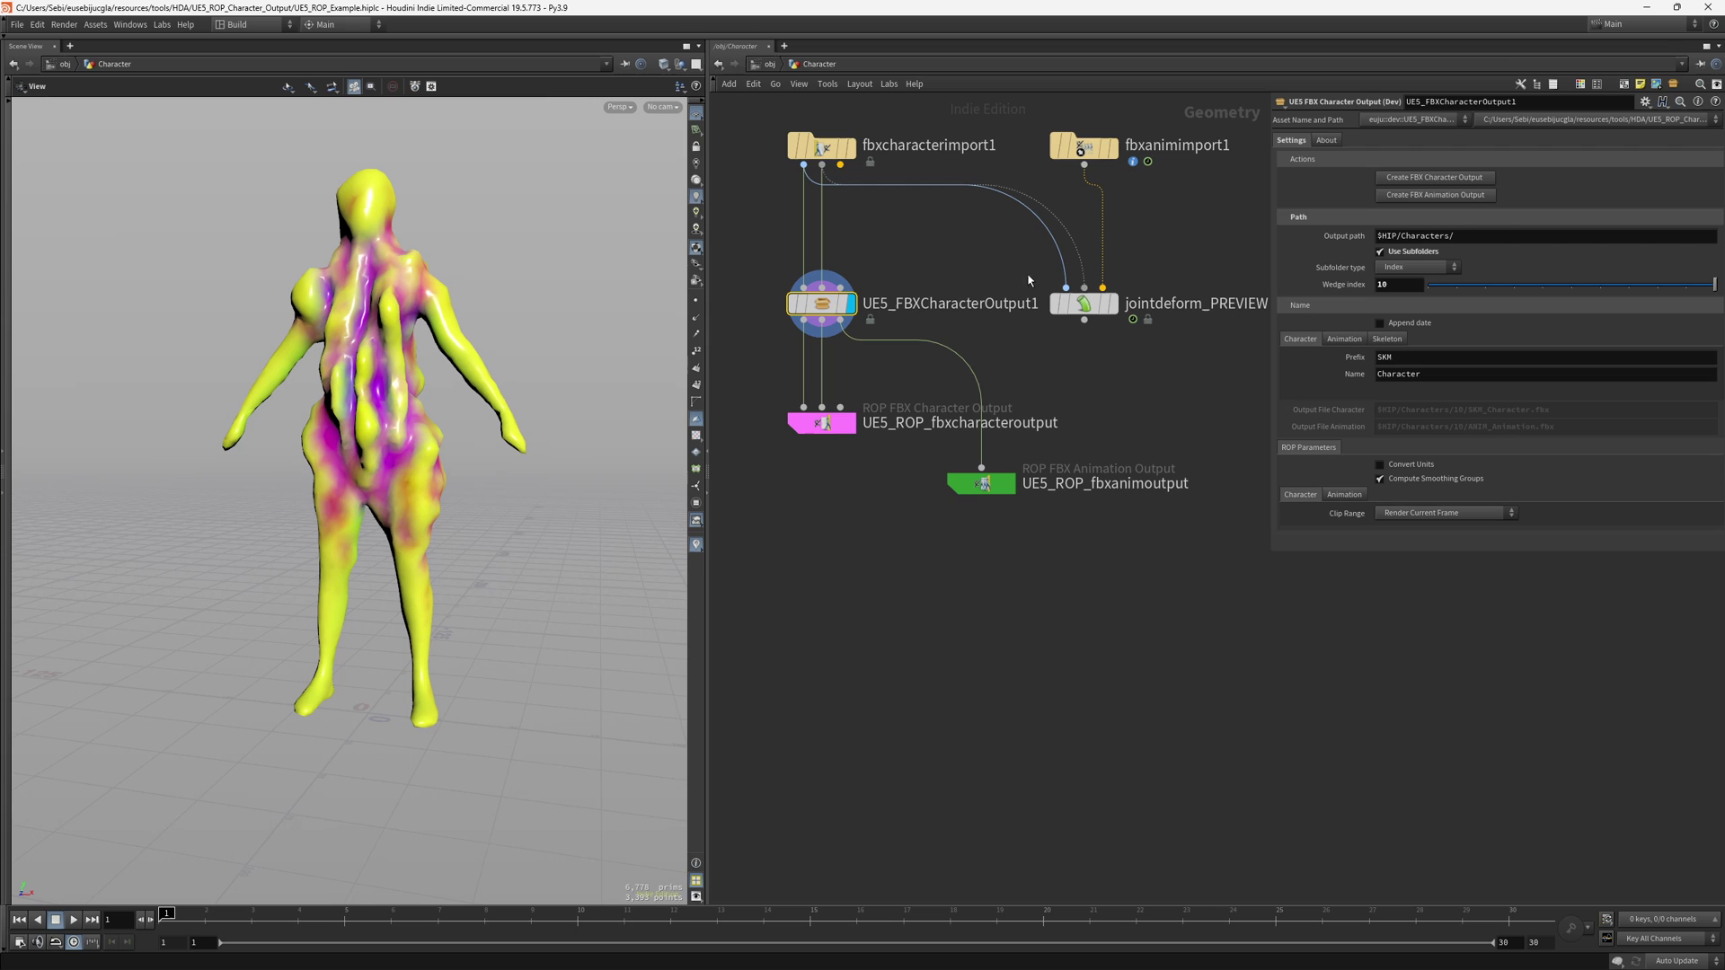
{"action": "left_click", "coordinate": [1432, 269]}
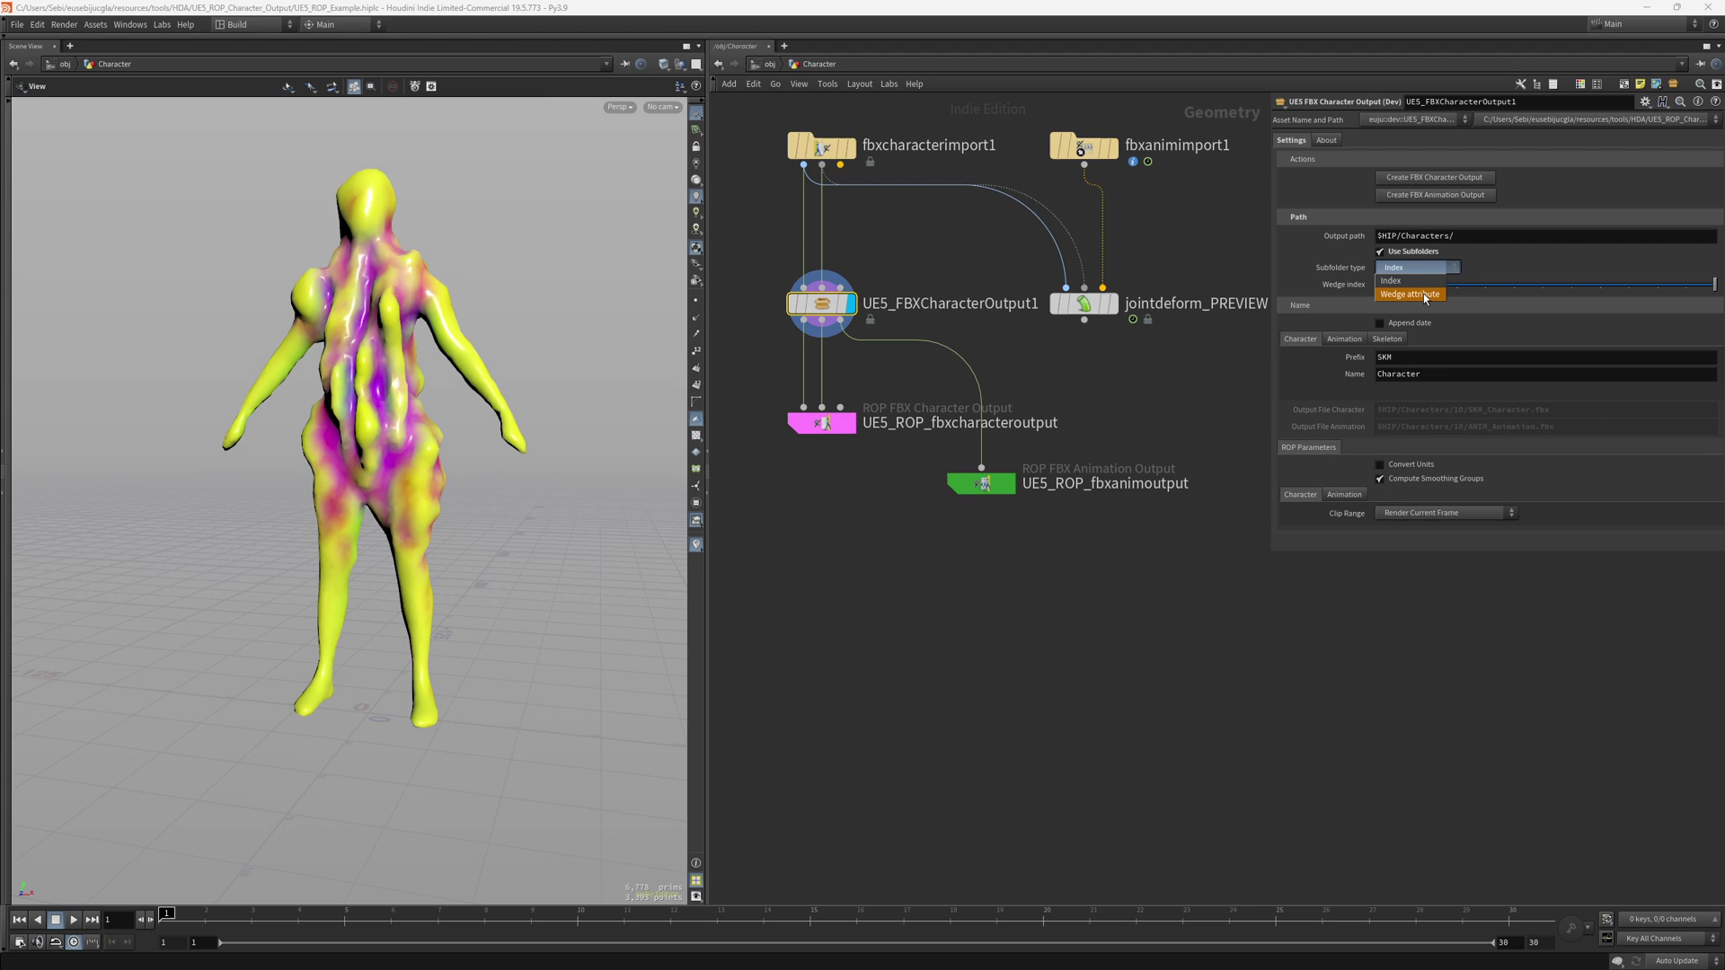
{"action": "left_click", "coordinate": [1424, 293]}
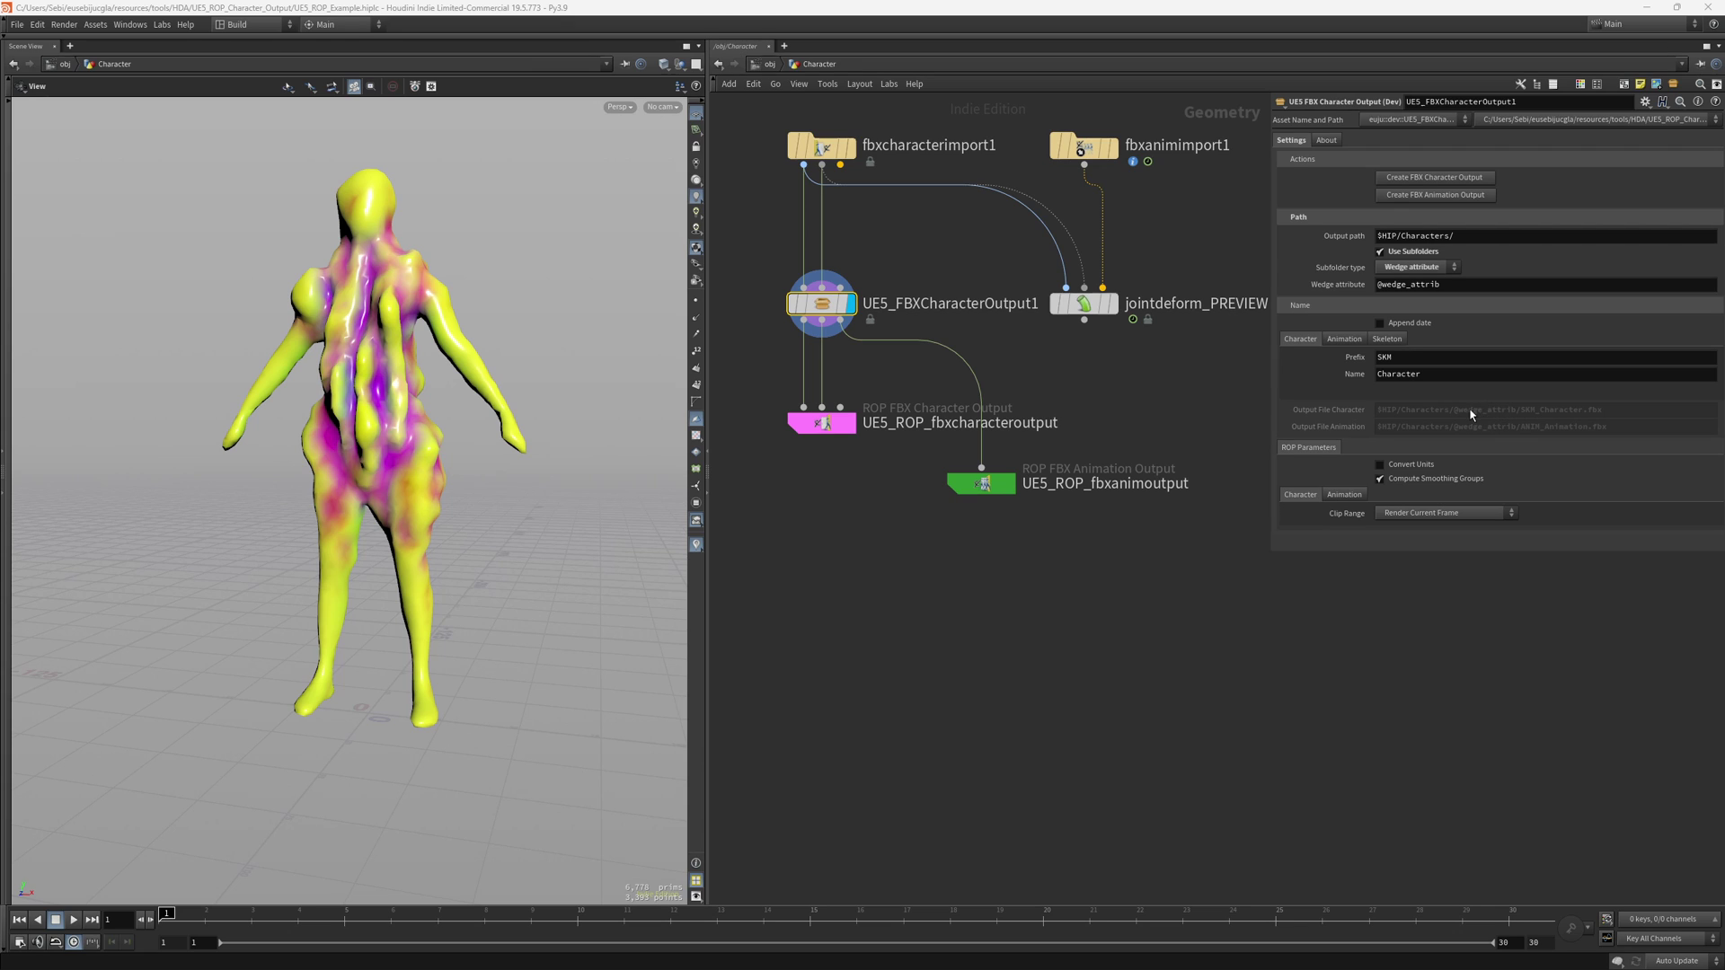
{"action": "left_click", "coordinate": [1422, 255]}
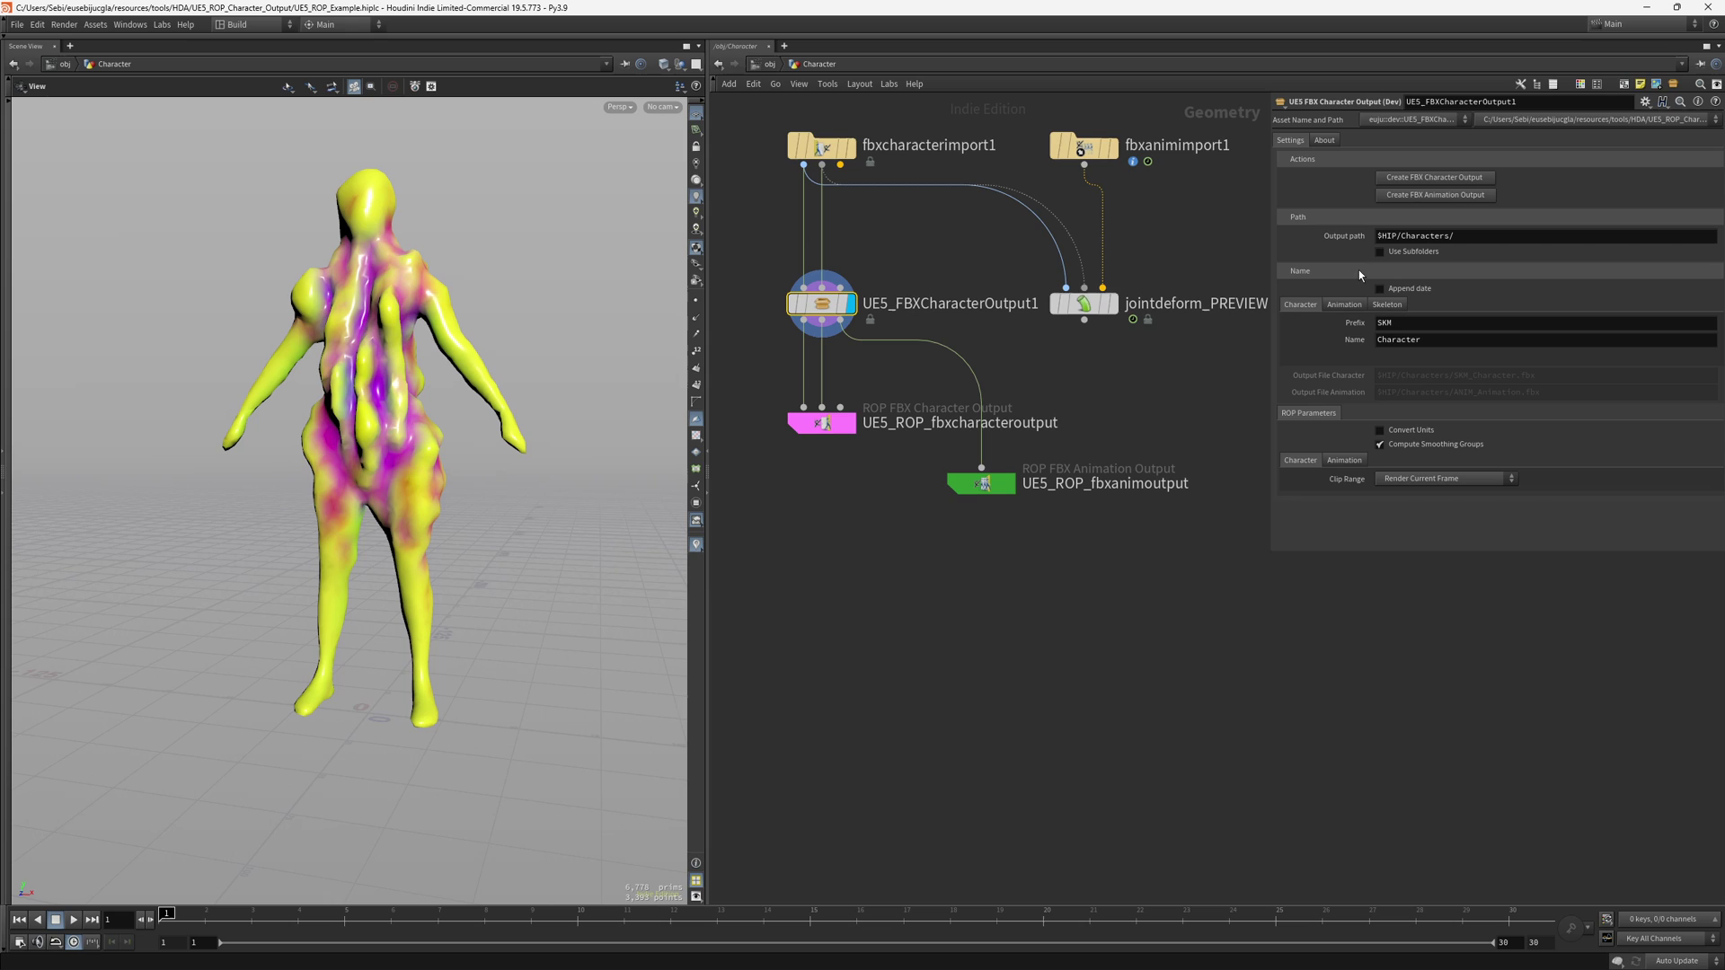
Try appending the date to the output file names, and turn that option back off
{"action": "left_click", "coordinate": [1424, 290]}
{"action": "left_click", "coordinate": [1470, 339]}
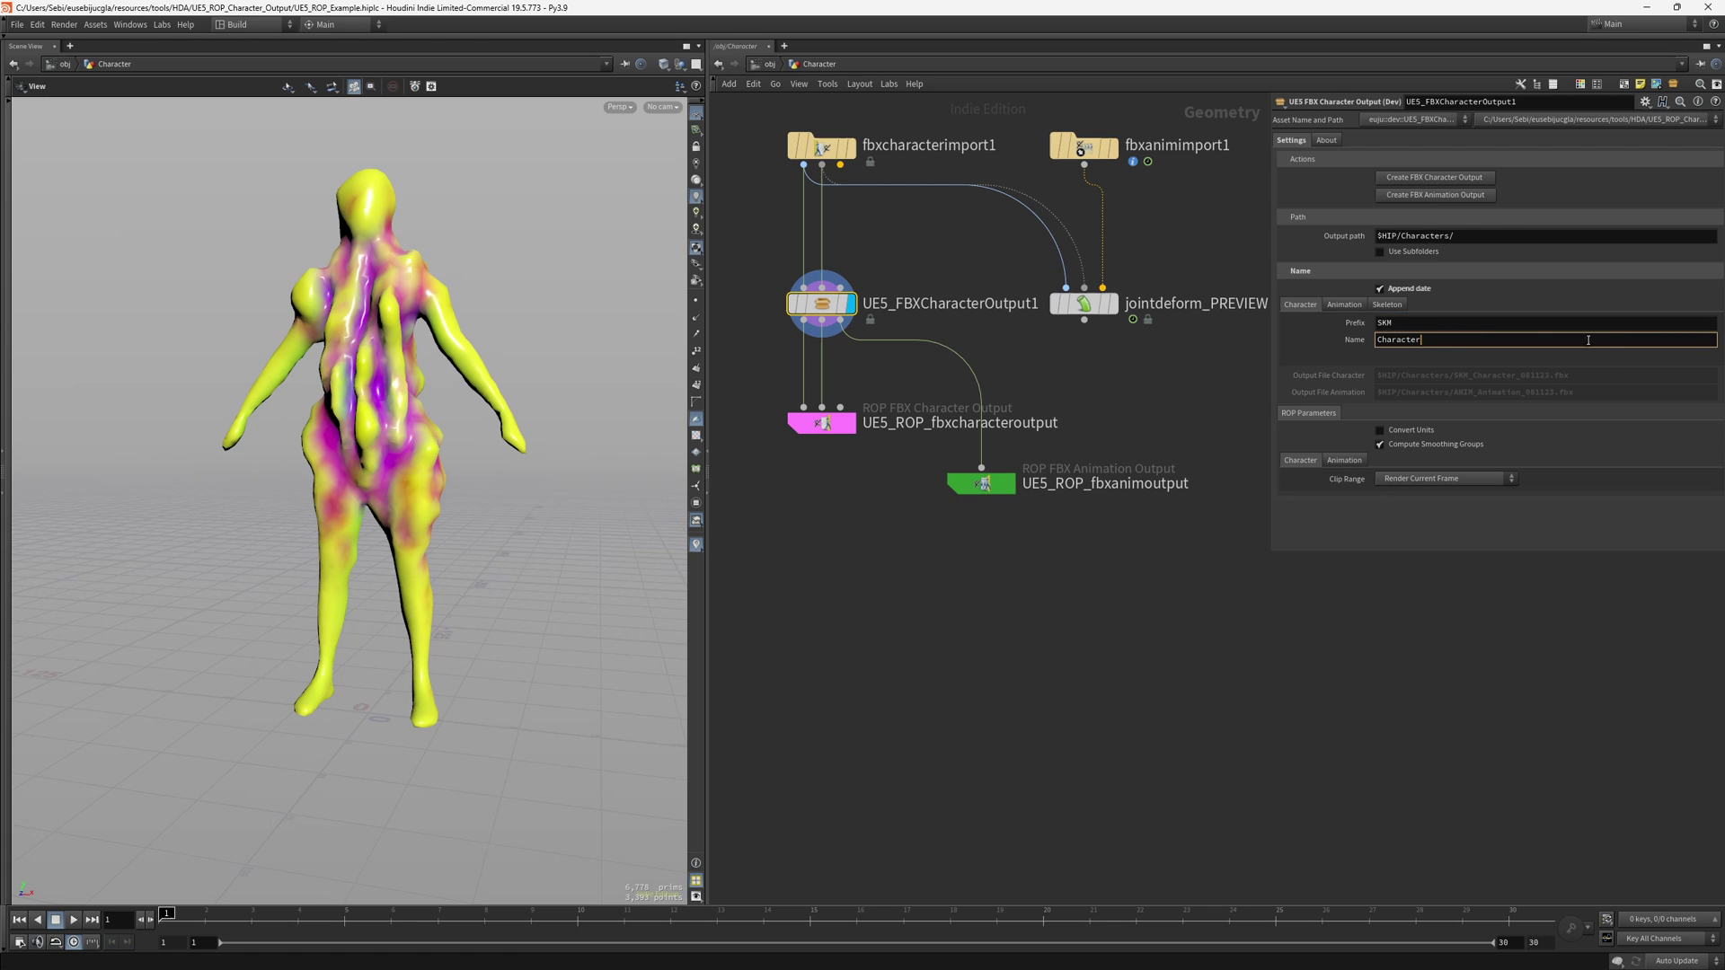
{"action": "left_click", "coordinate": [1404, 288]}
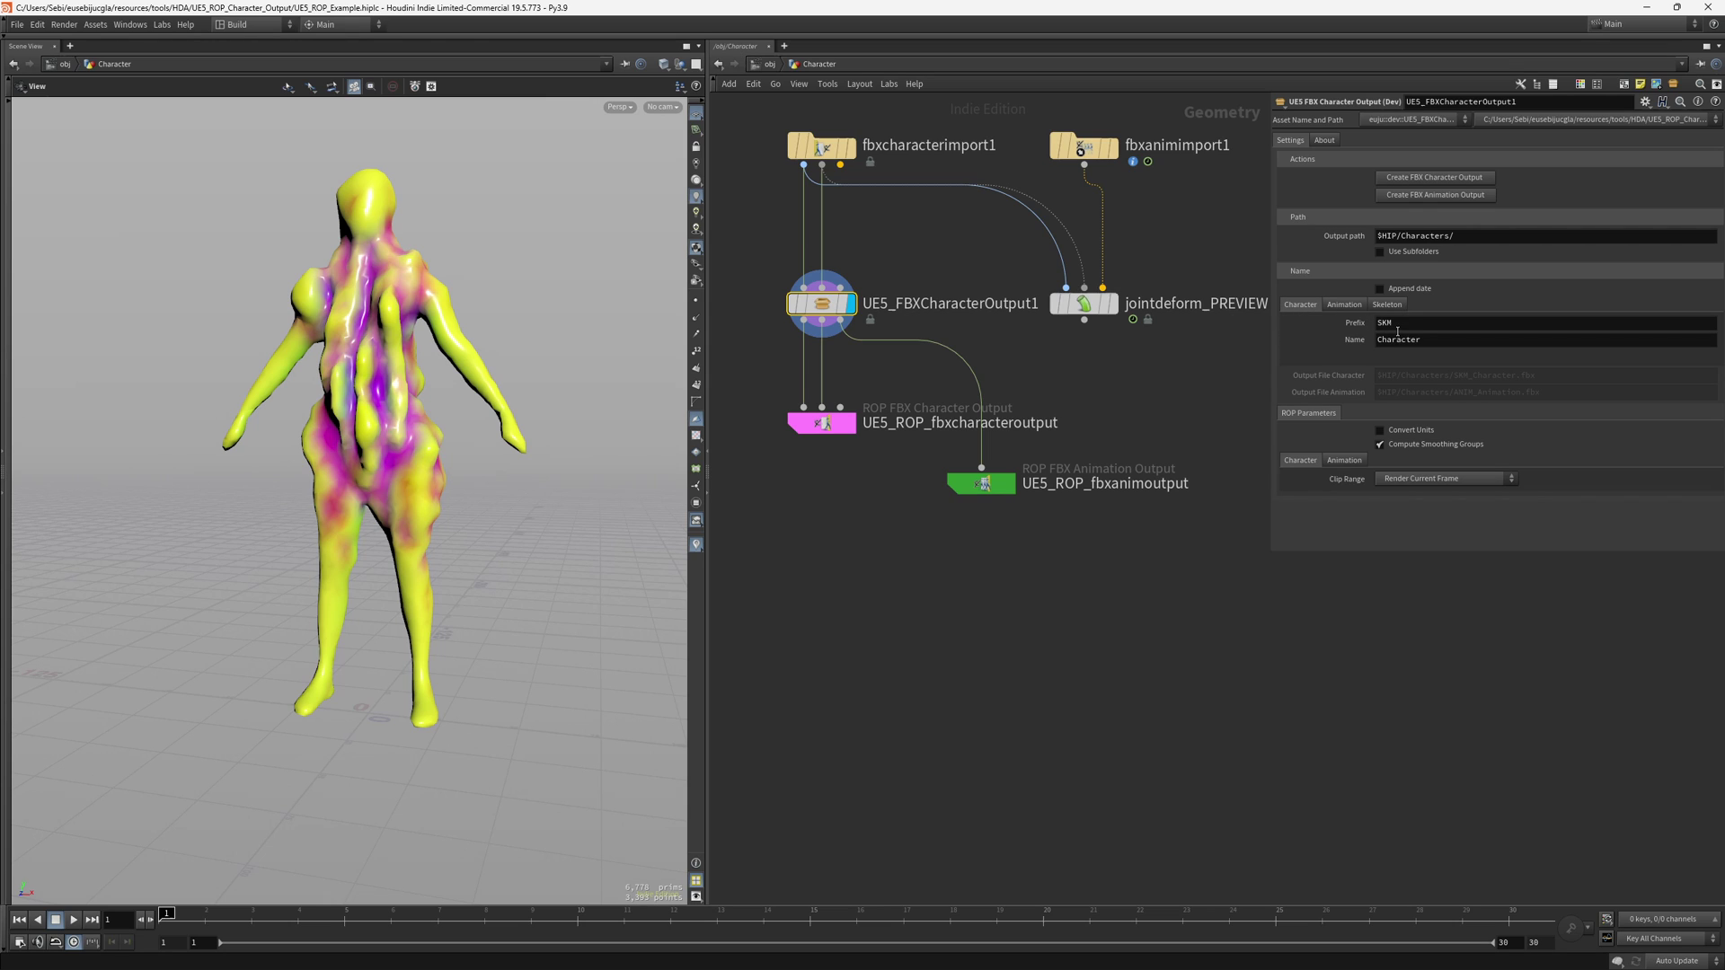
Set the character file prefix to SKMesh and the character name to a sample first name on UE5_FBXCharacterOutput1
{"action": "double_click", "coordinate": [1398, 325]}
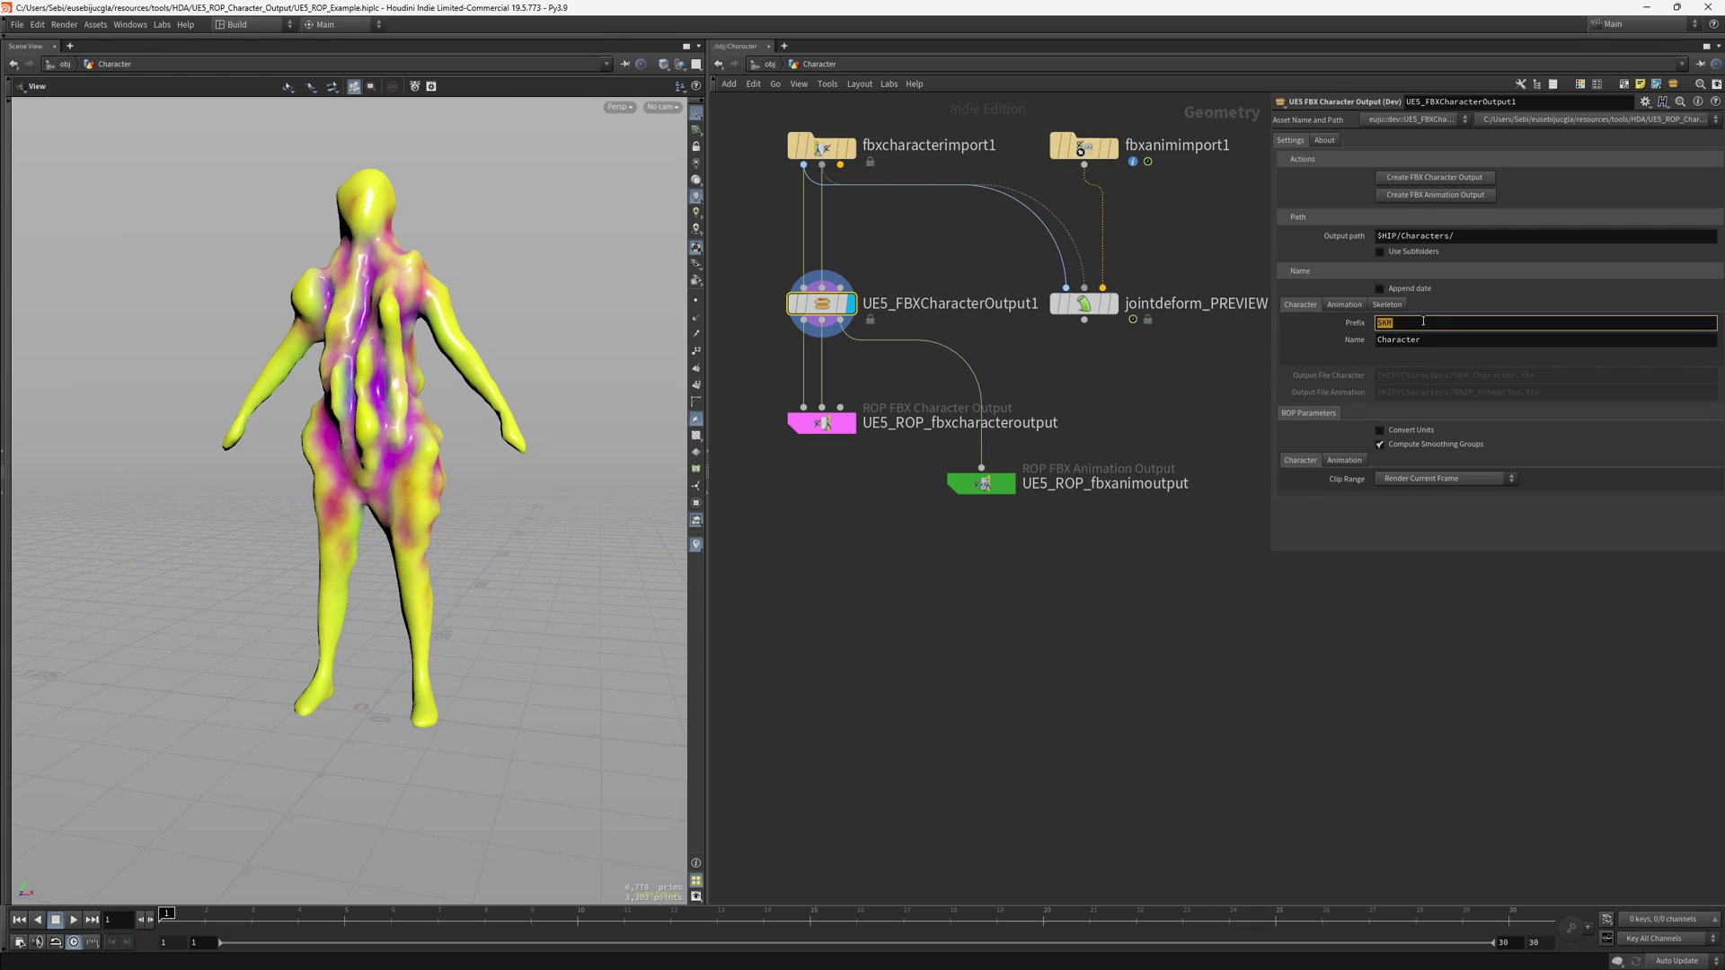
{"action": "left_click", "coordinate": [1436, 324]}
{"action": "type", "text": "esh"}
{"action": "key", "text": "Return"}
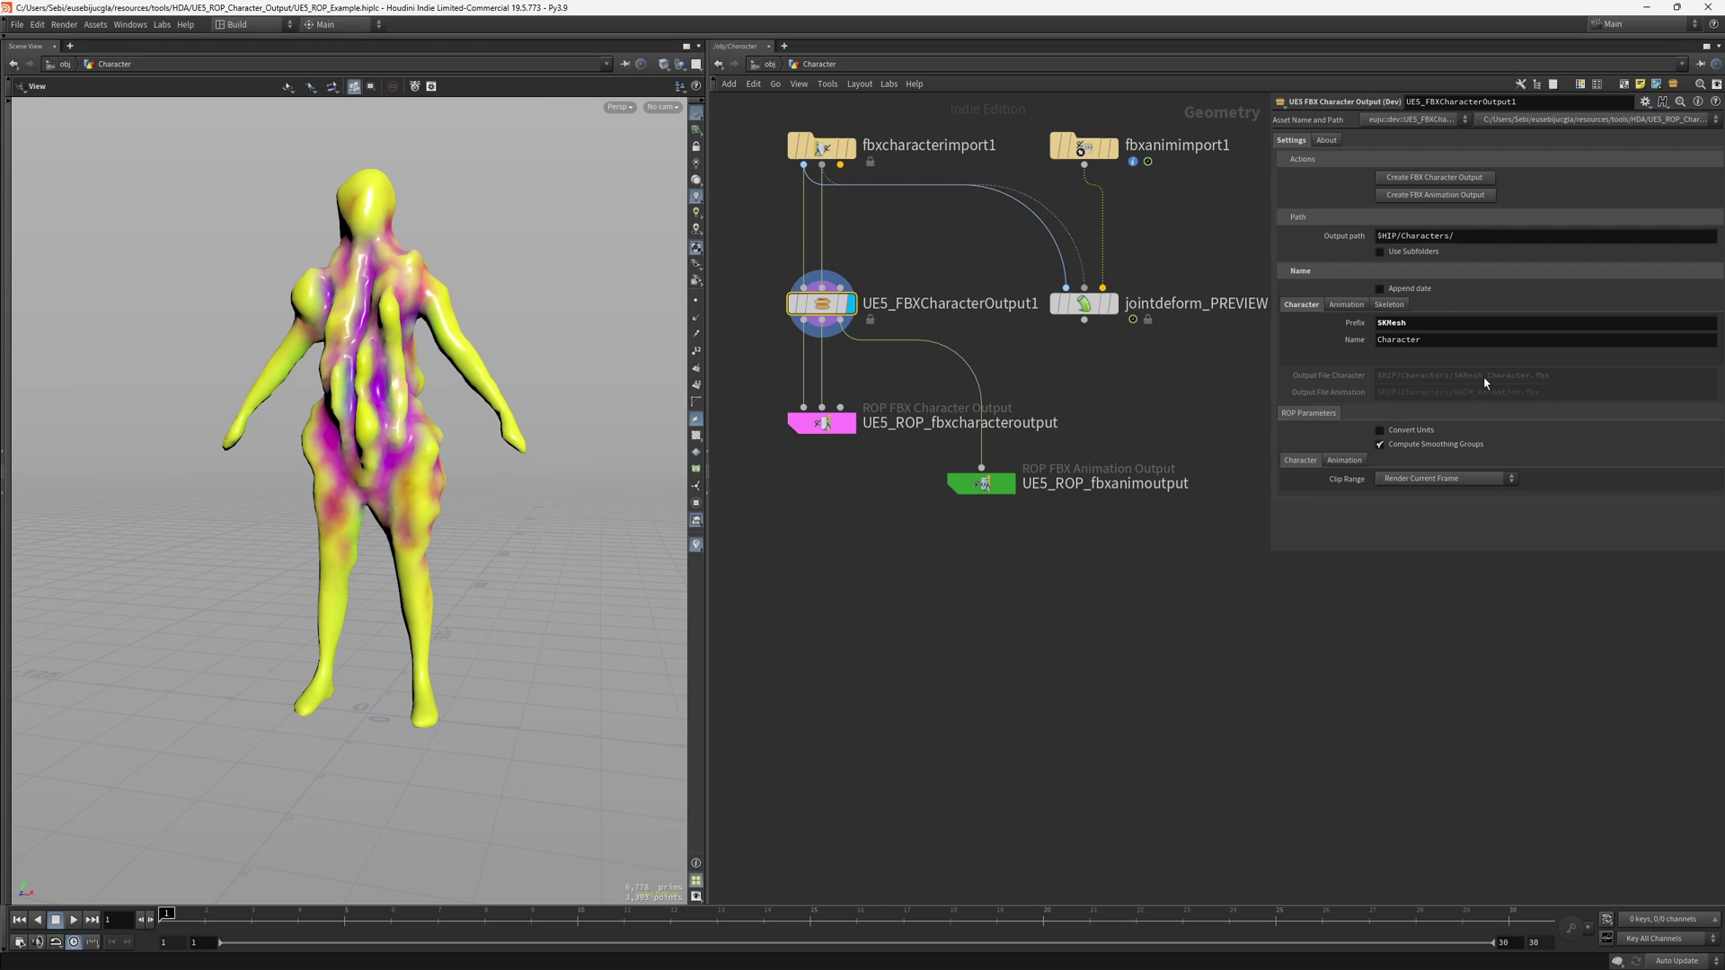
{"action": "double_click", "coordinate": [1459, 338]}
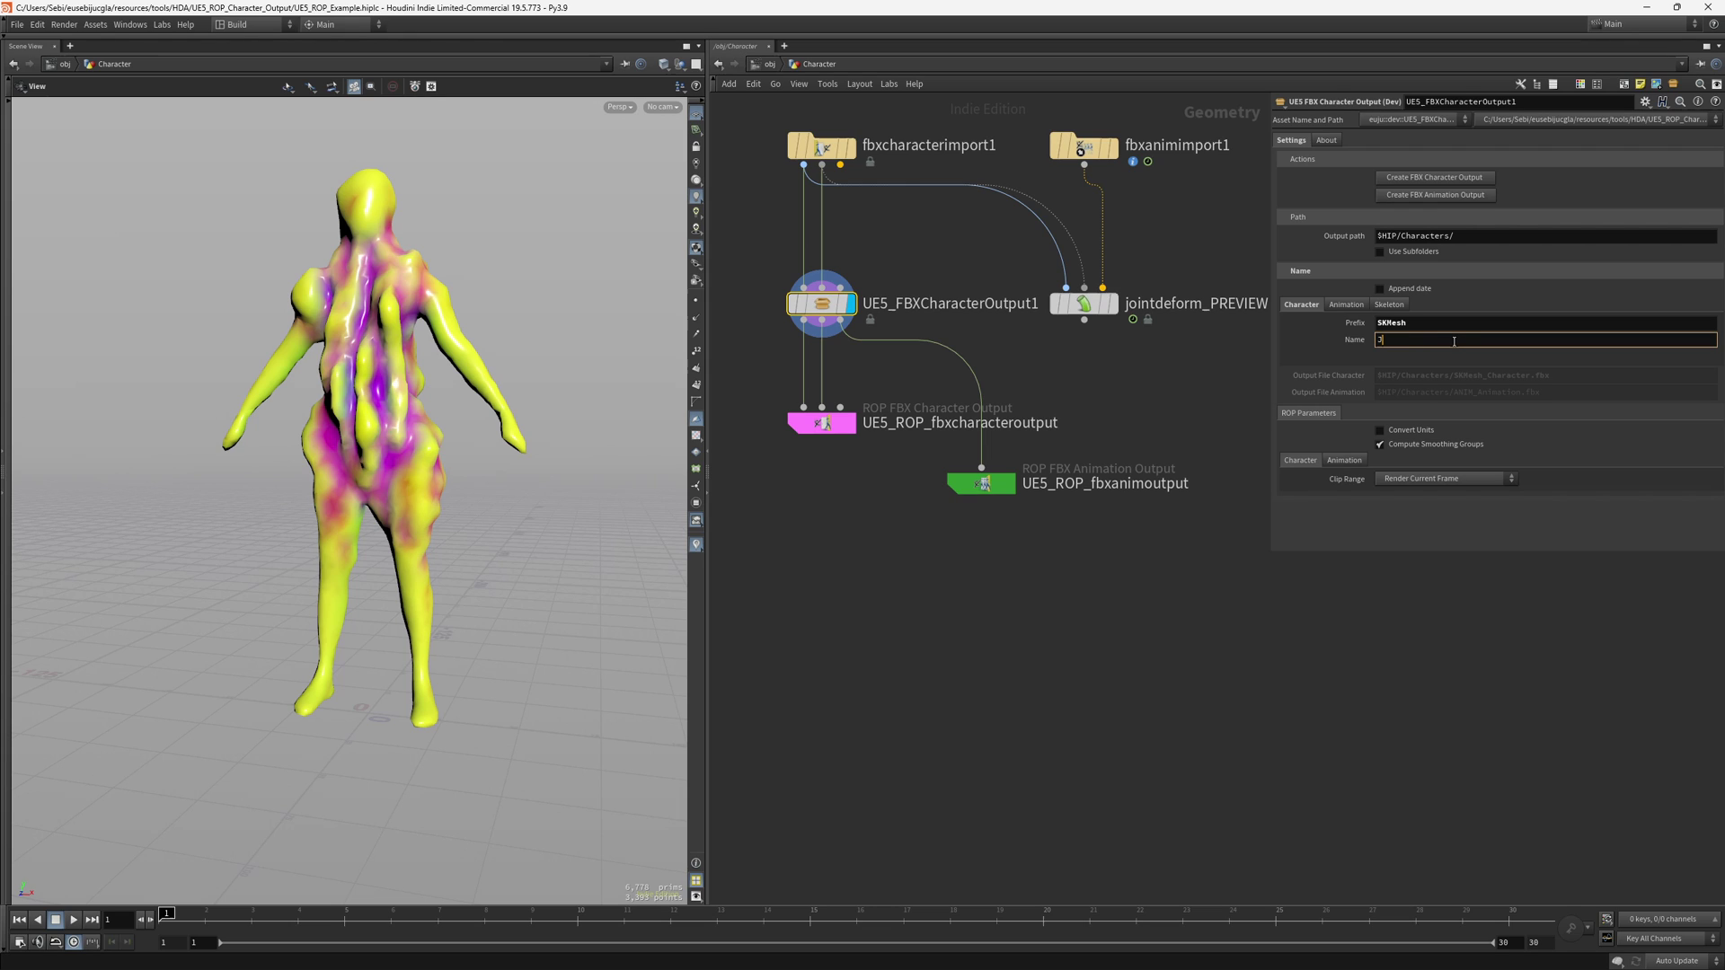
{"action": "type", "text": "ohn"}
{"action": "key", "text": "Return"}
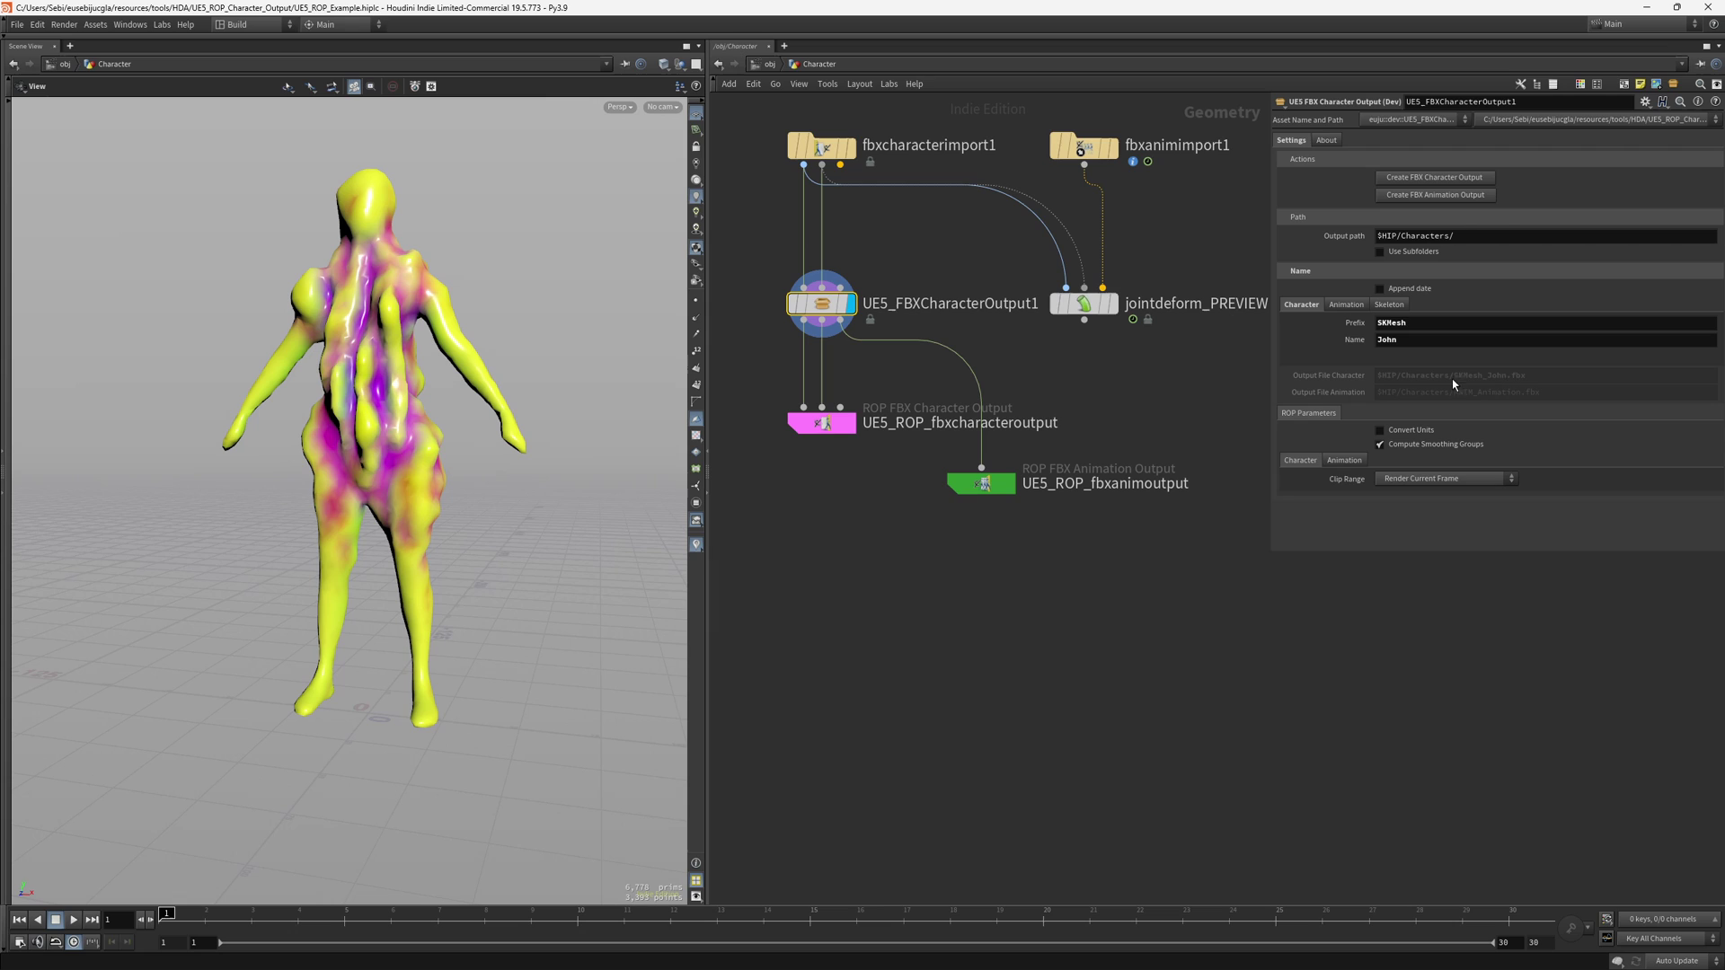
Set the animation name to Walking in the output naming settings, keeping the ANIM prefix
{"action": "left_click", "coordinate": [1343, 307]}
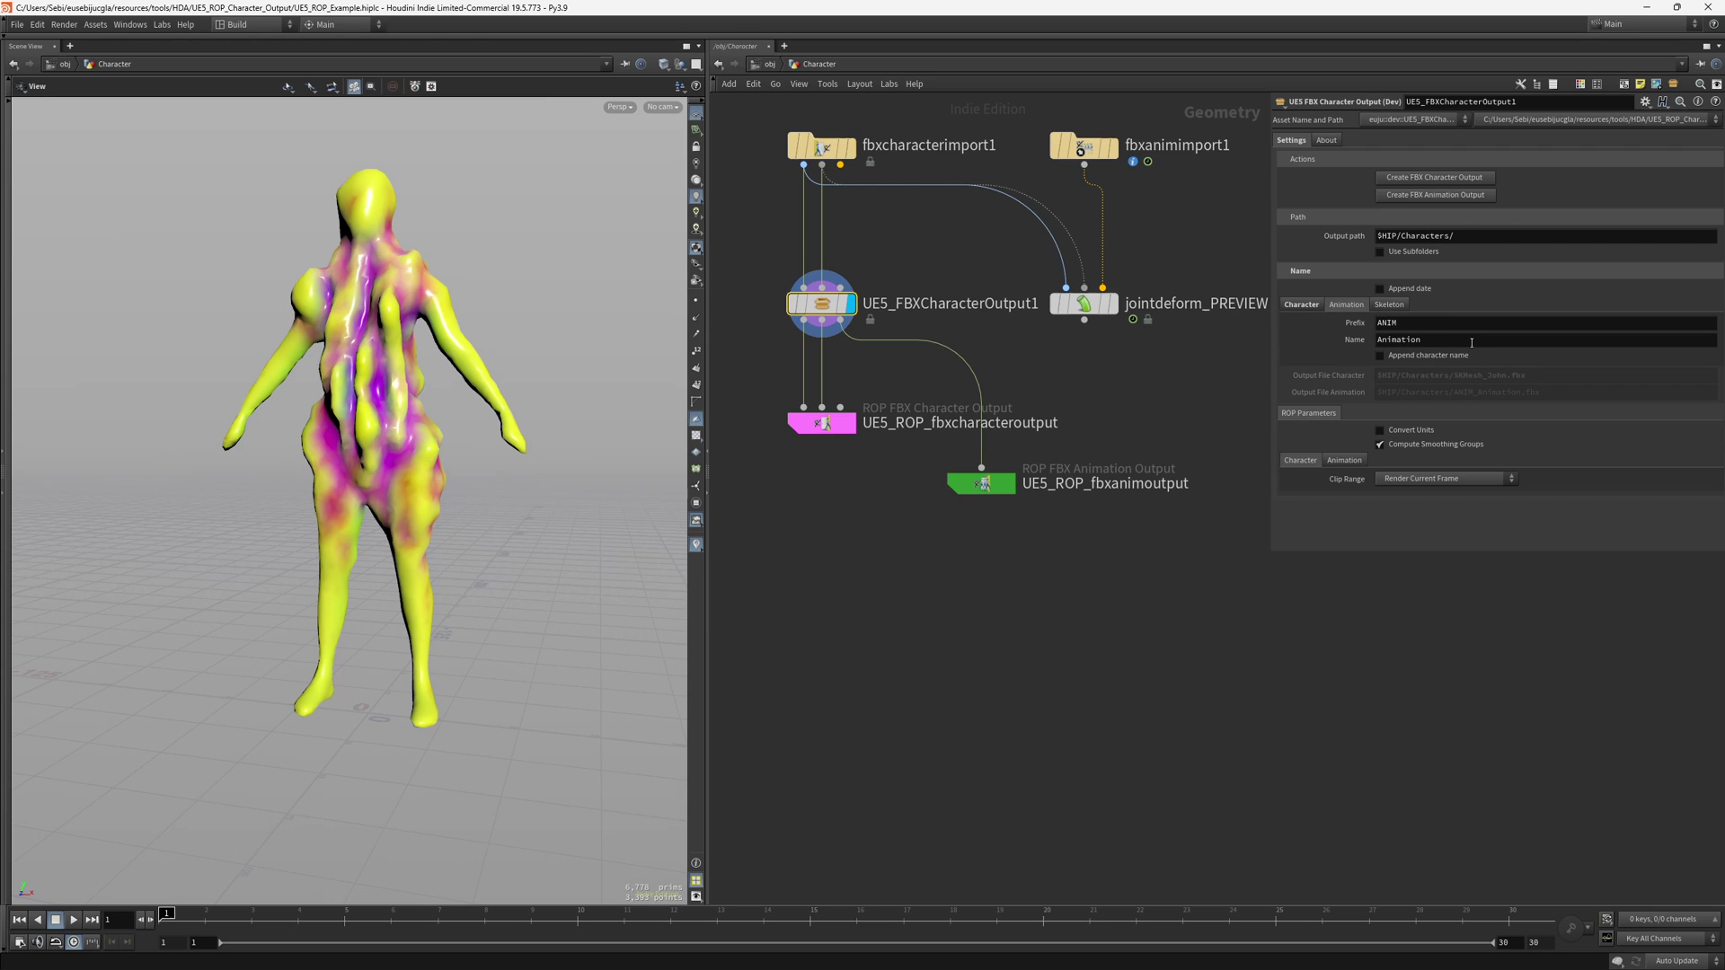
{"action": "left_click", "coordinate": [1472, 341]}
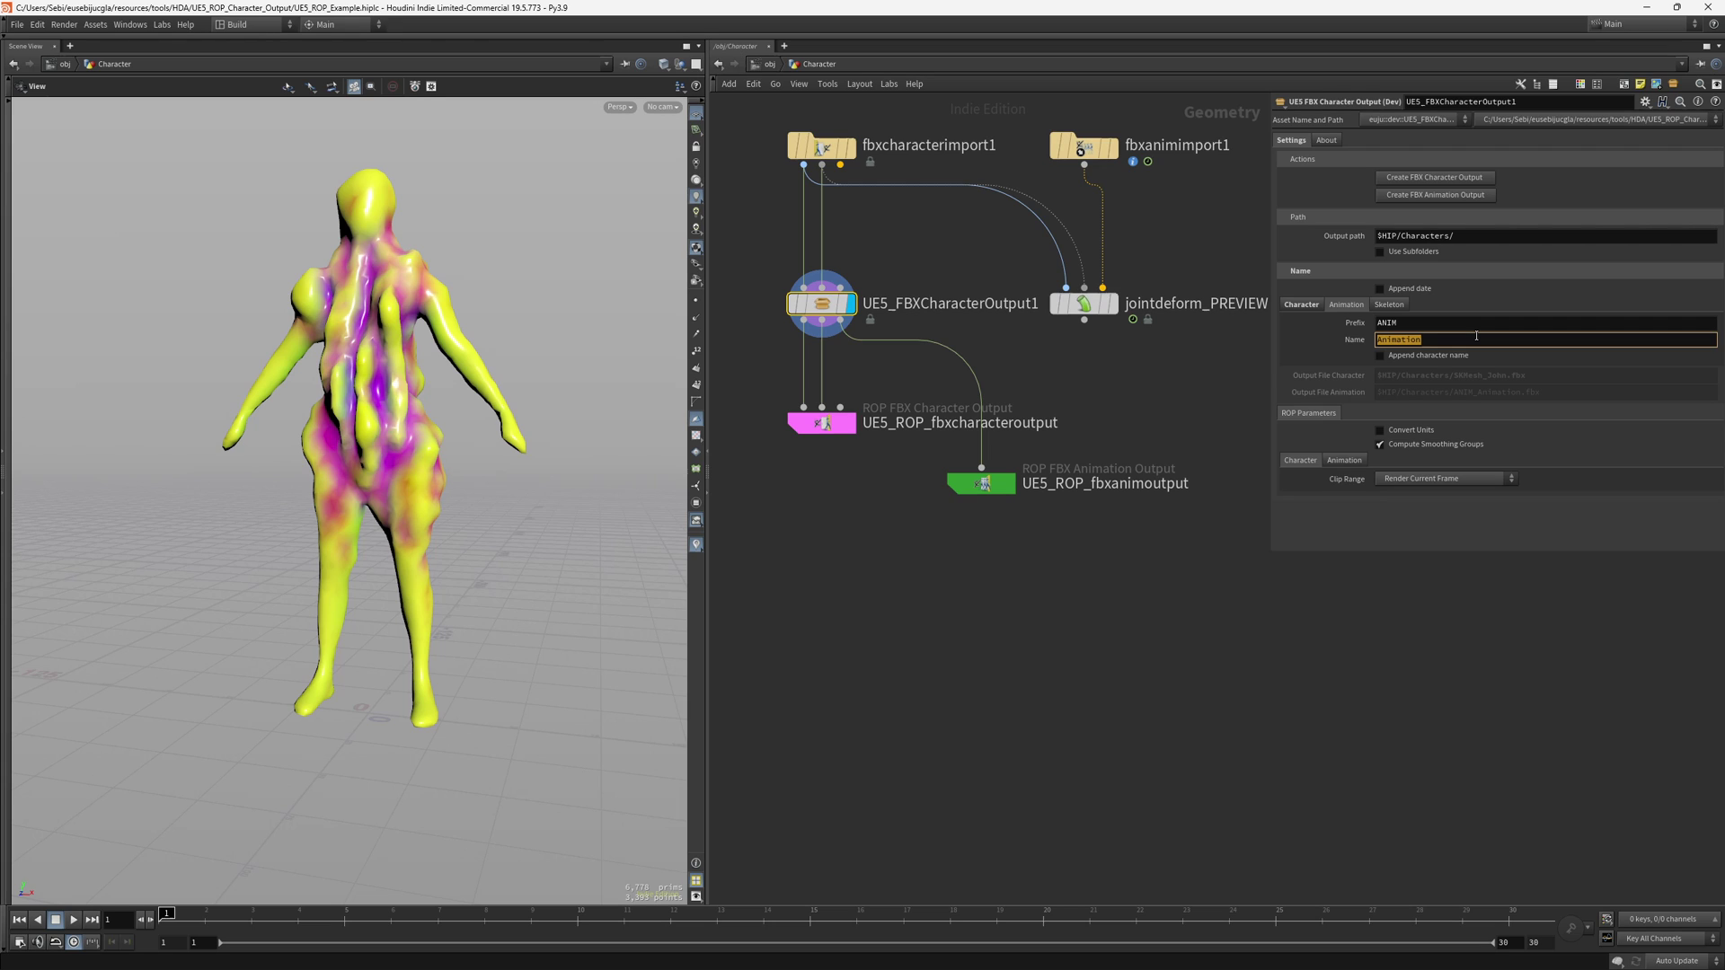
{"action": "type", "text": "@at"}
{"action": "key", "text": "BackSpace"}
{"action": "key", "text": "BackSpace"}
{"action": "key", "text": "BackSpace"}
{"action": "type", "text": "Walking"}
{"action": "key", "text": "Return"}
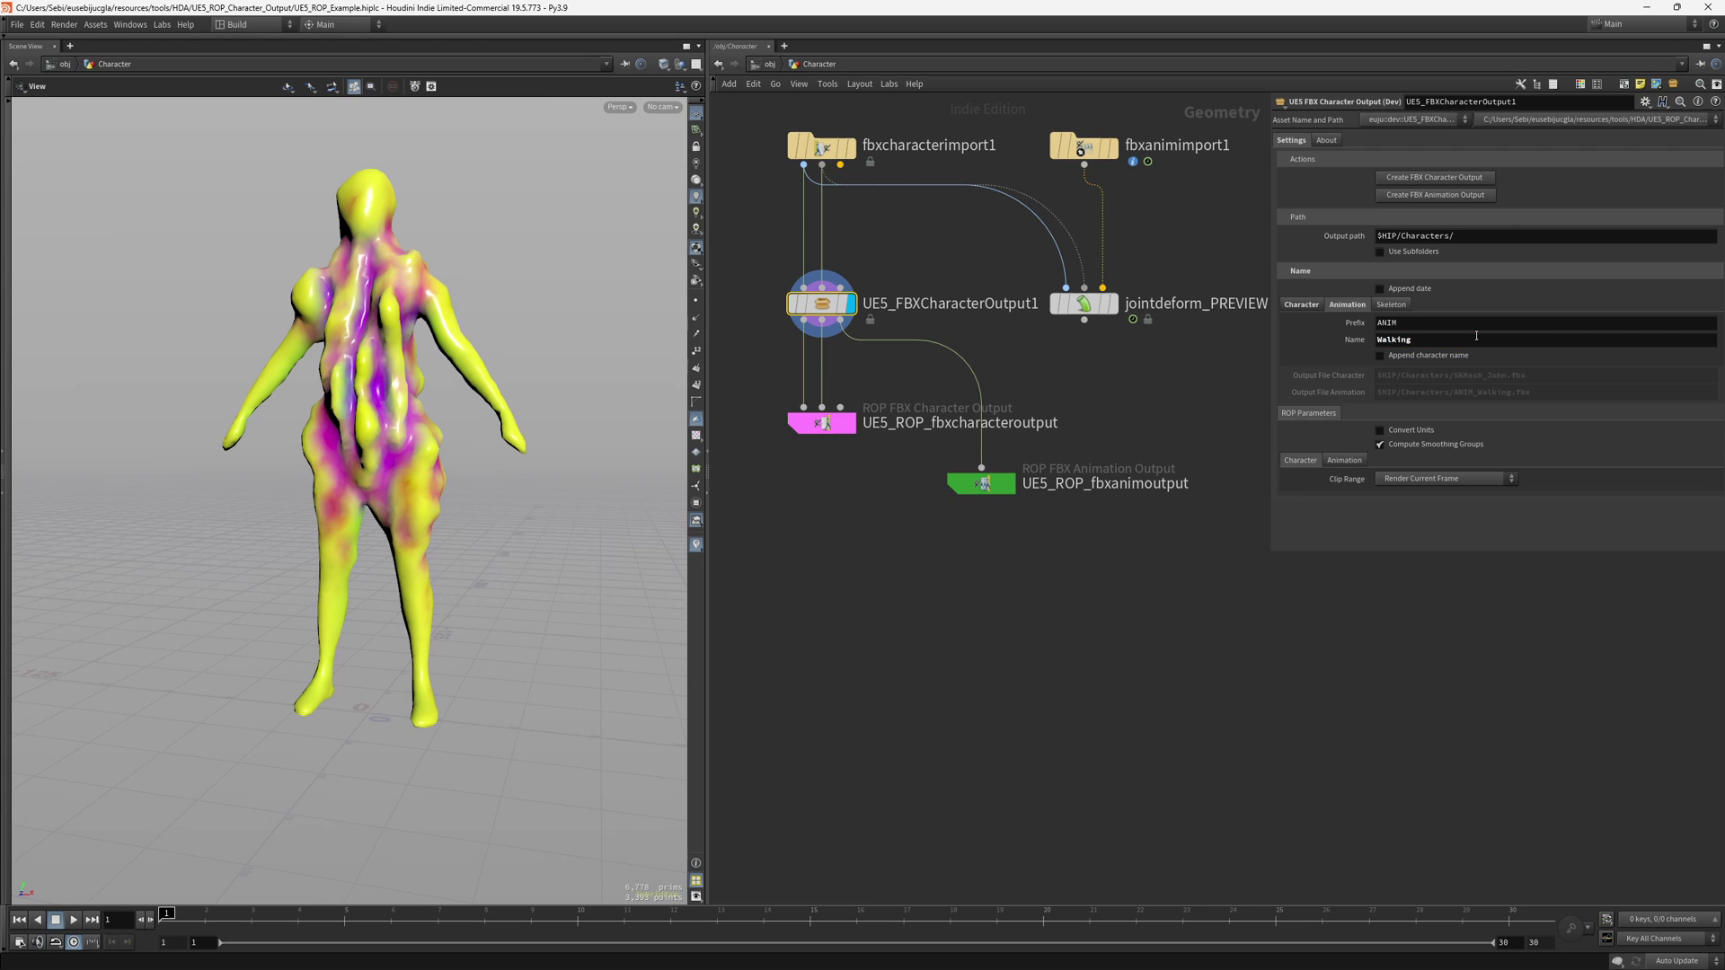
Try the Append character name option for the animation and the Use skeleton name option for the skeleton
{"action": "left_click", "coordinate": [1402, 355]}
{"action": "left_click", "coordinate": [1391, 305]}
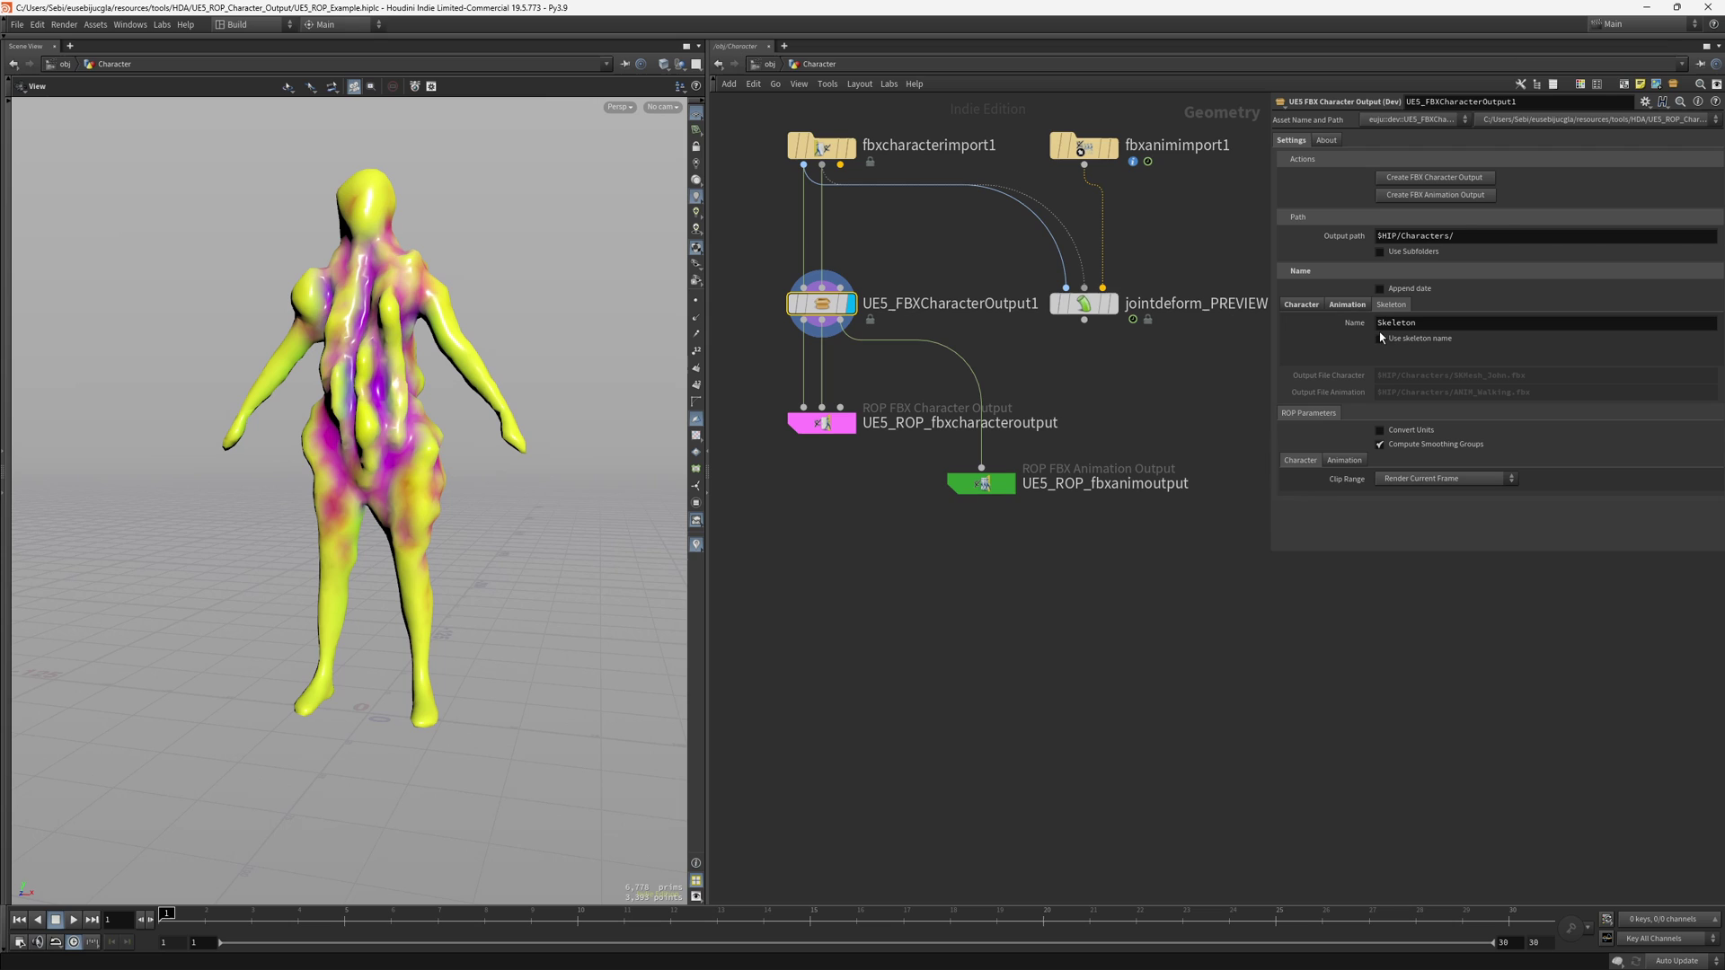
{"action": "left_click", "coordinate": [1380, 338]}
Shorten the character file prefix to SKM
{"action": "left_click_drag", "start_coordinate": [1396, 323], "coordinate": [1430, 335]}
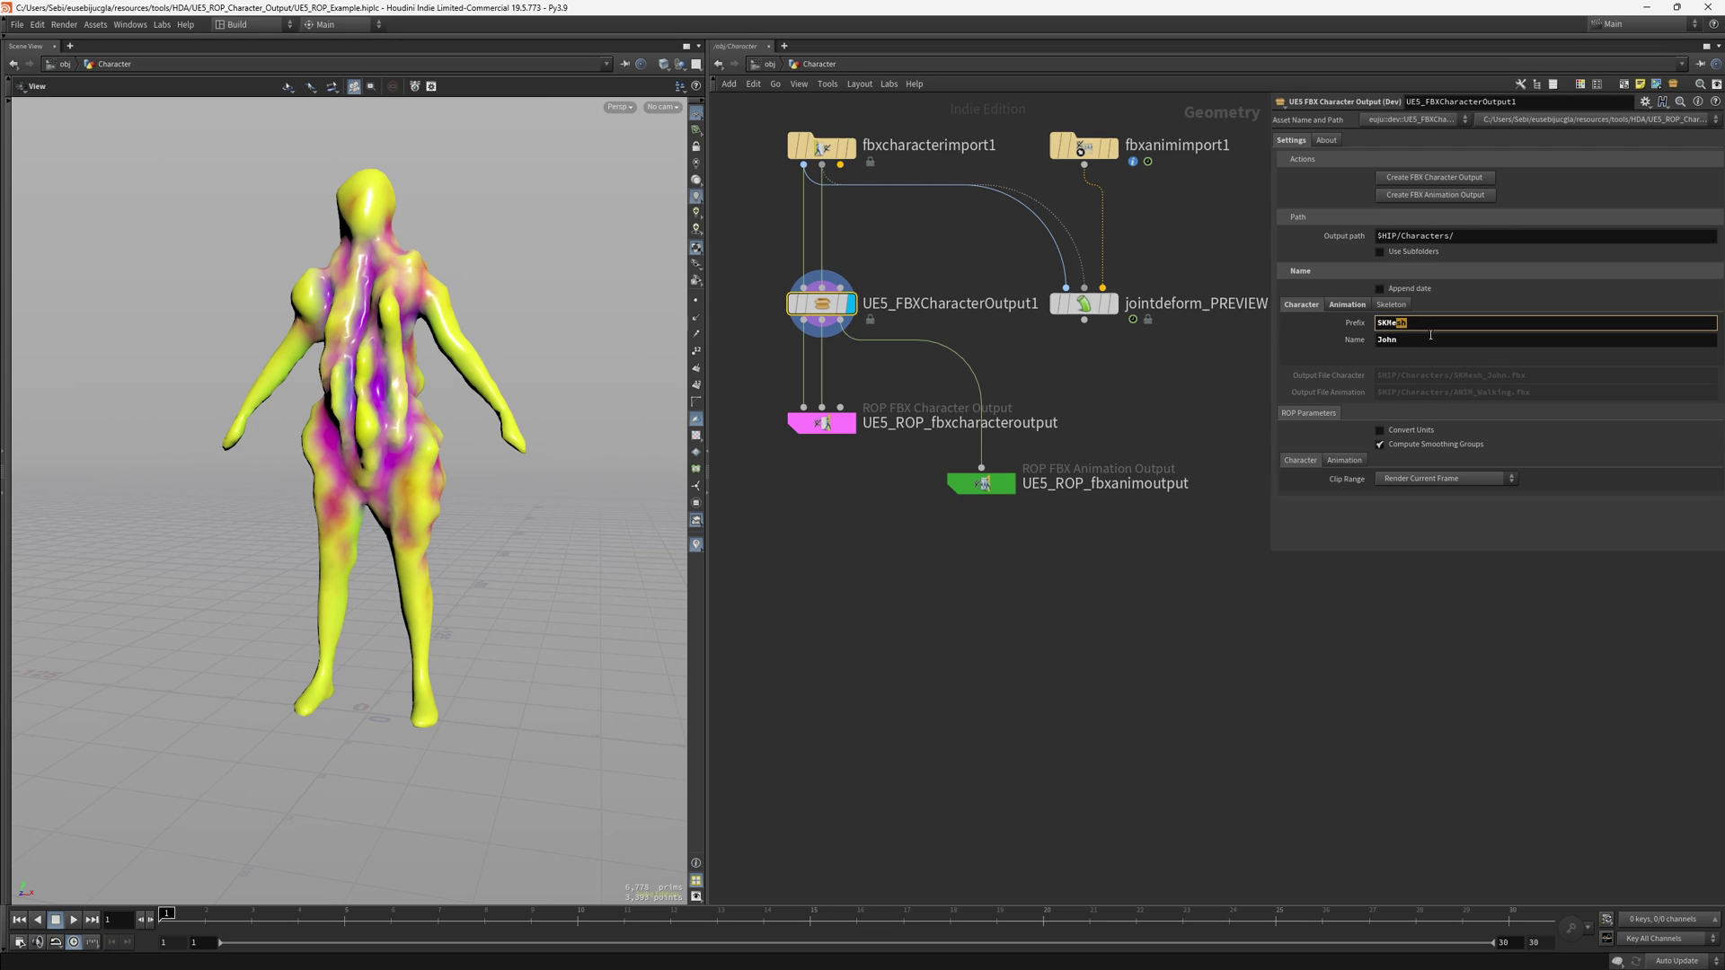
{"action": "key", "text": "BackSpace"}
{"action": "key", "text": "BackSpace"}
{"action": "key", "text": "Return"}
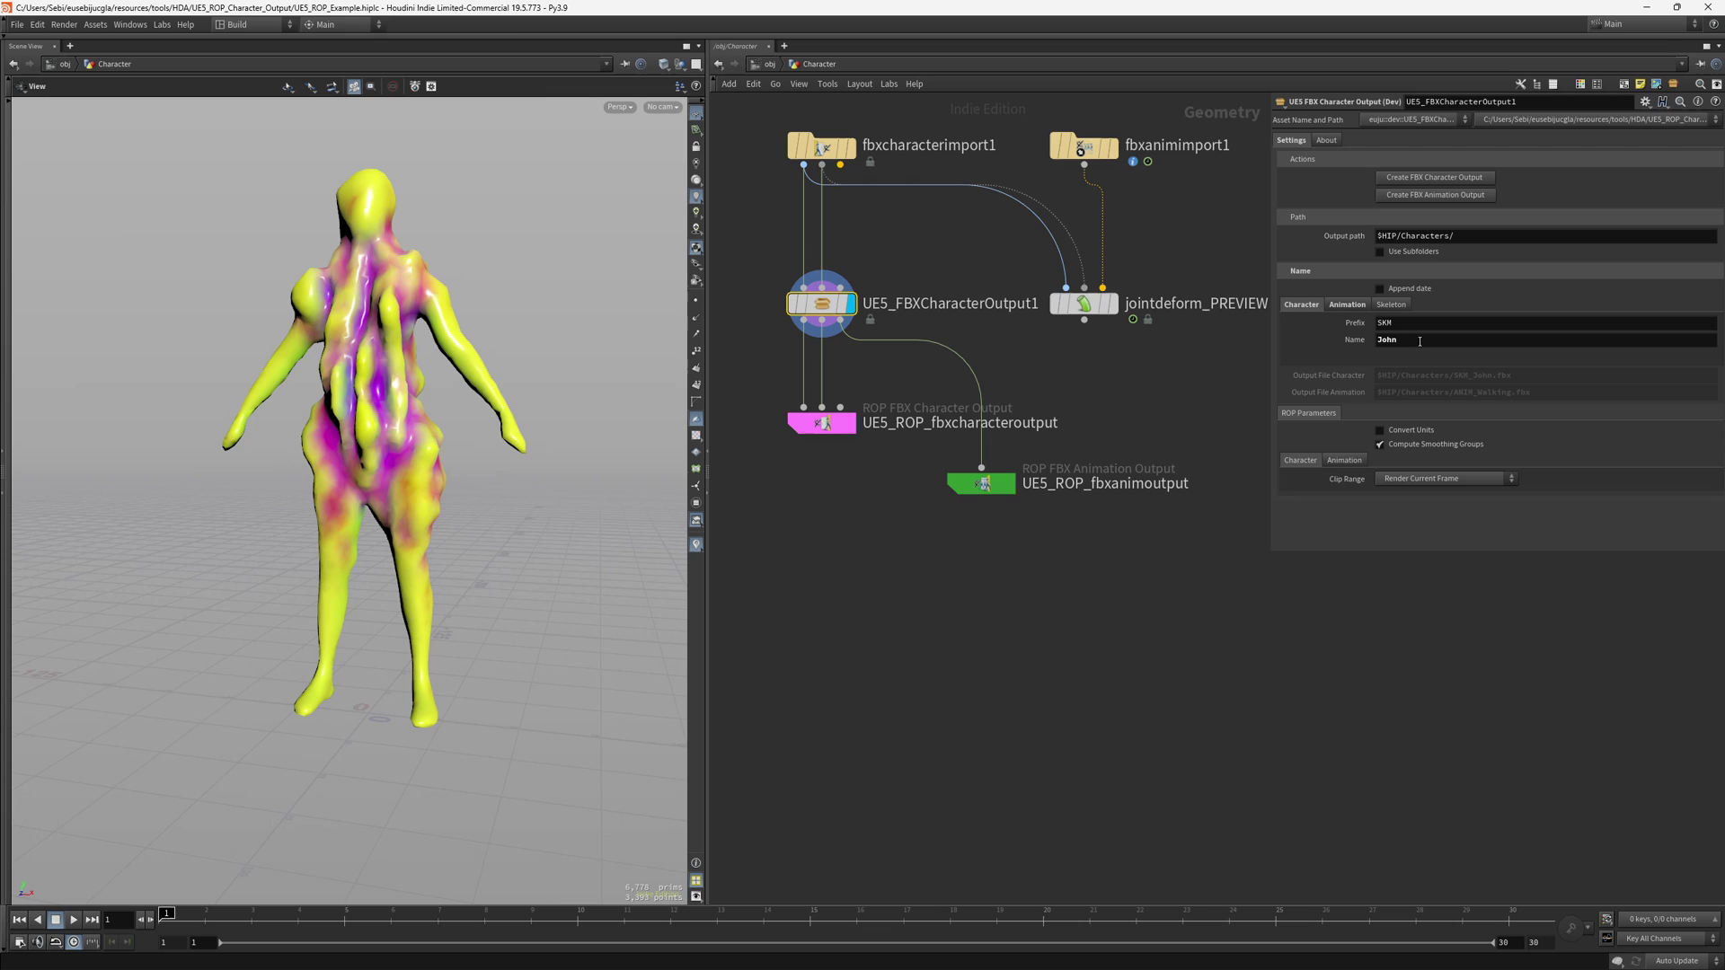
{"action": "left_click", "coordinate": [1407, 329]}
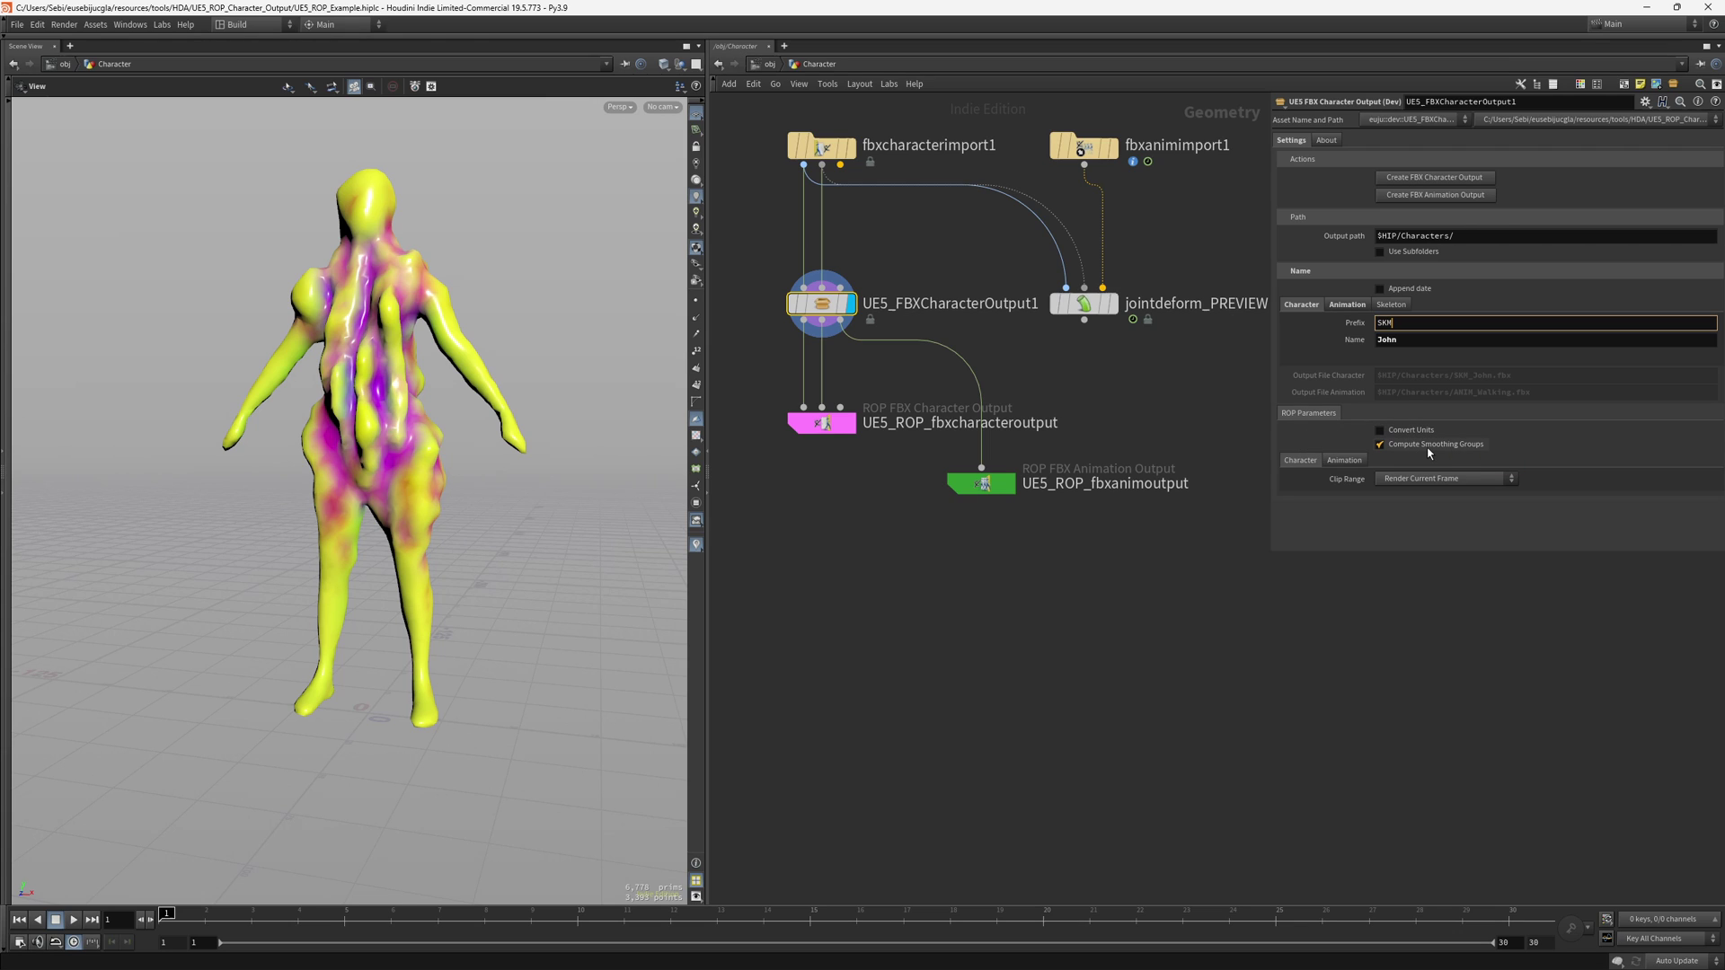
{"action": "key", "text": "Return"}
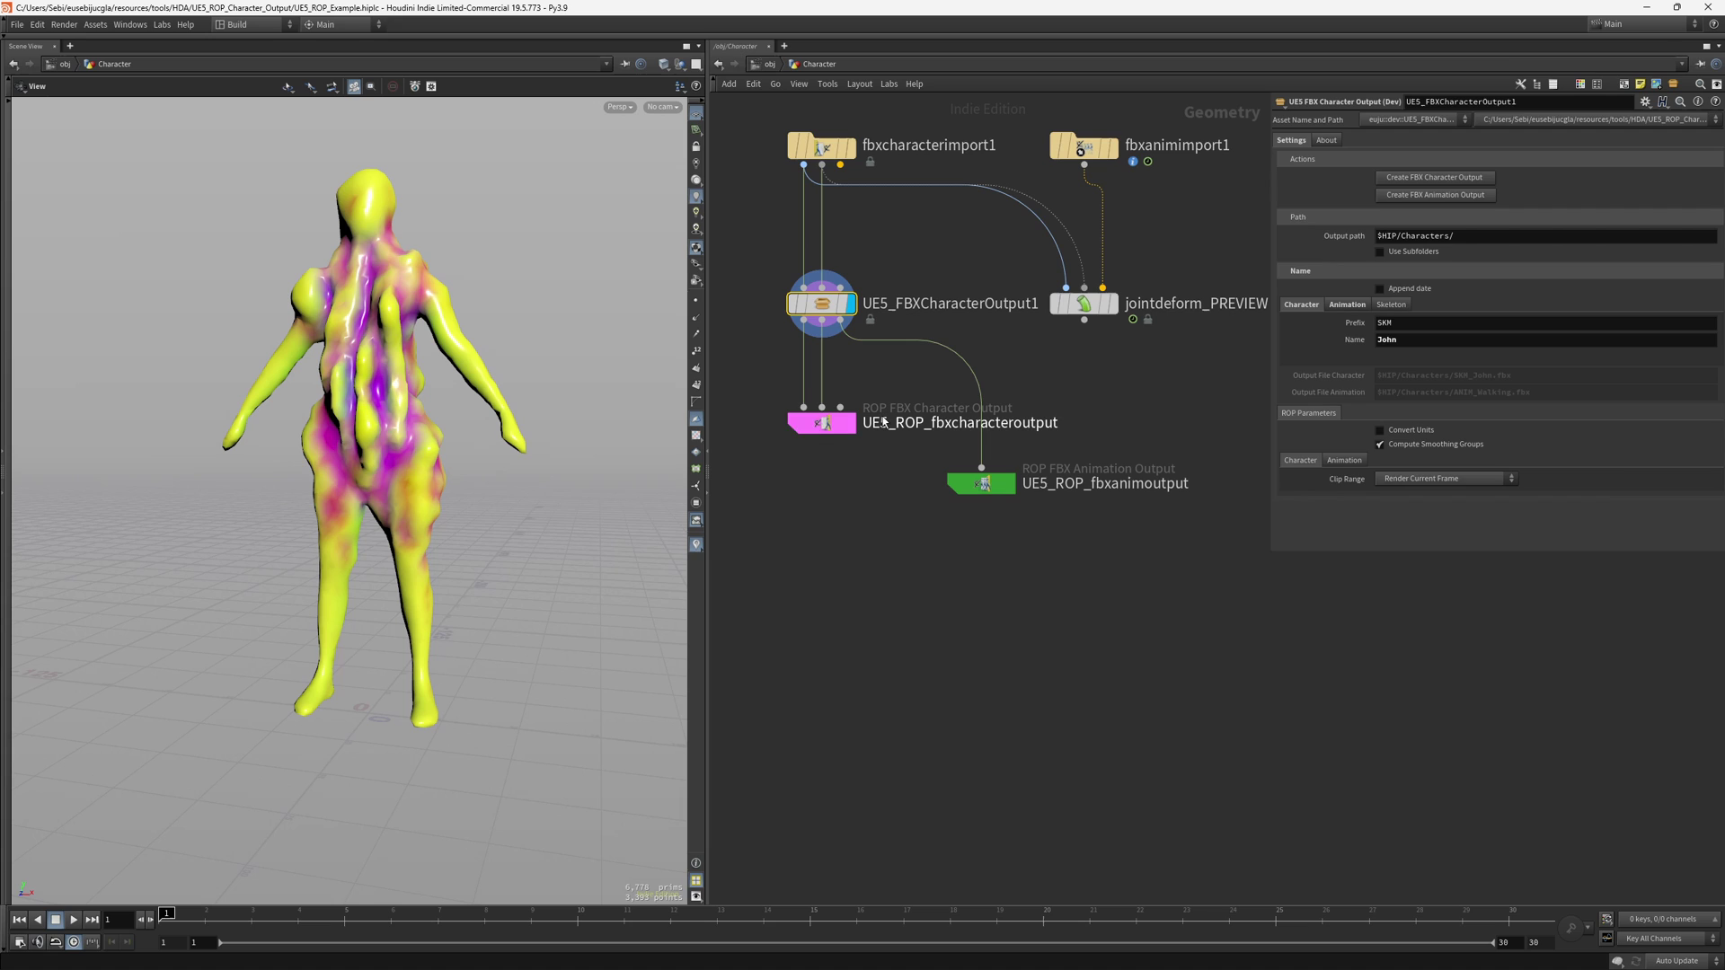
Delete the existing UE5_ROP_fbxcharacteroutput and UE5_ROP_fbxanimoutput nodes after checking the unit and smoothing options on the character one
{"action": "left_click", "coordinate": [822, 422]}
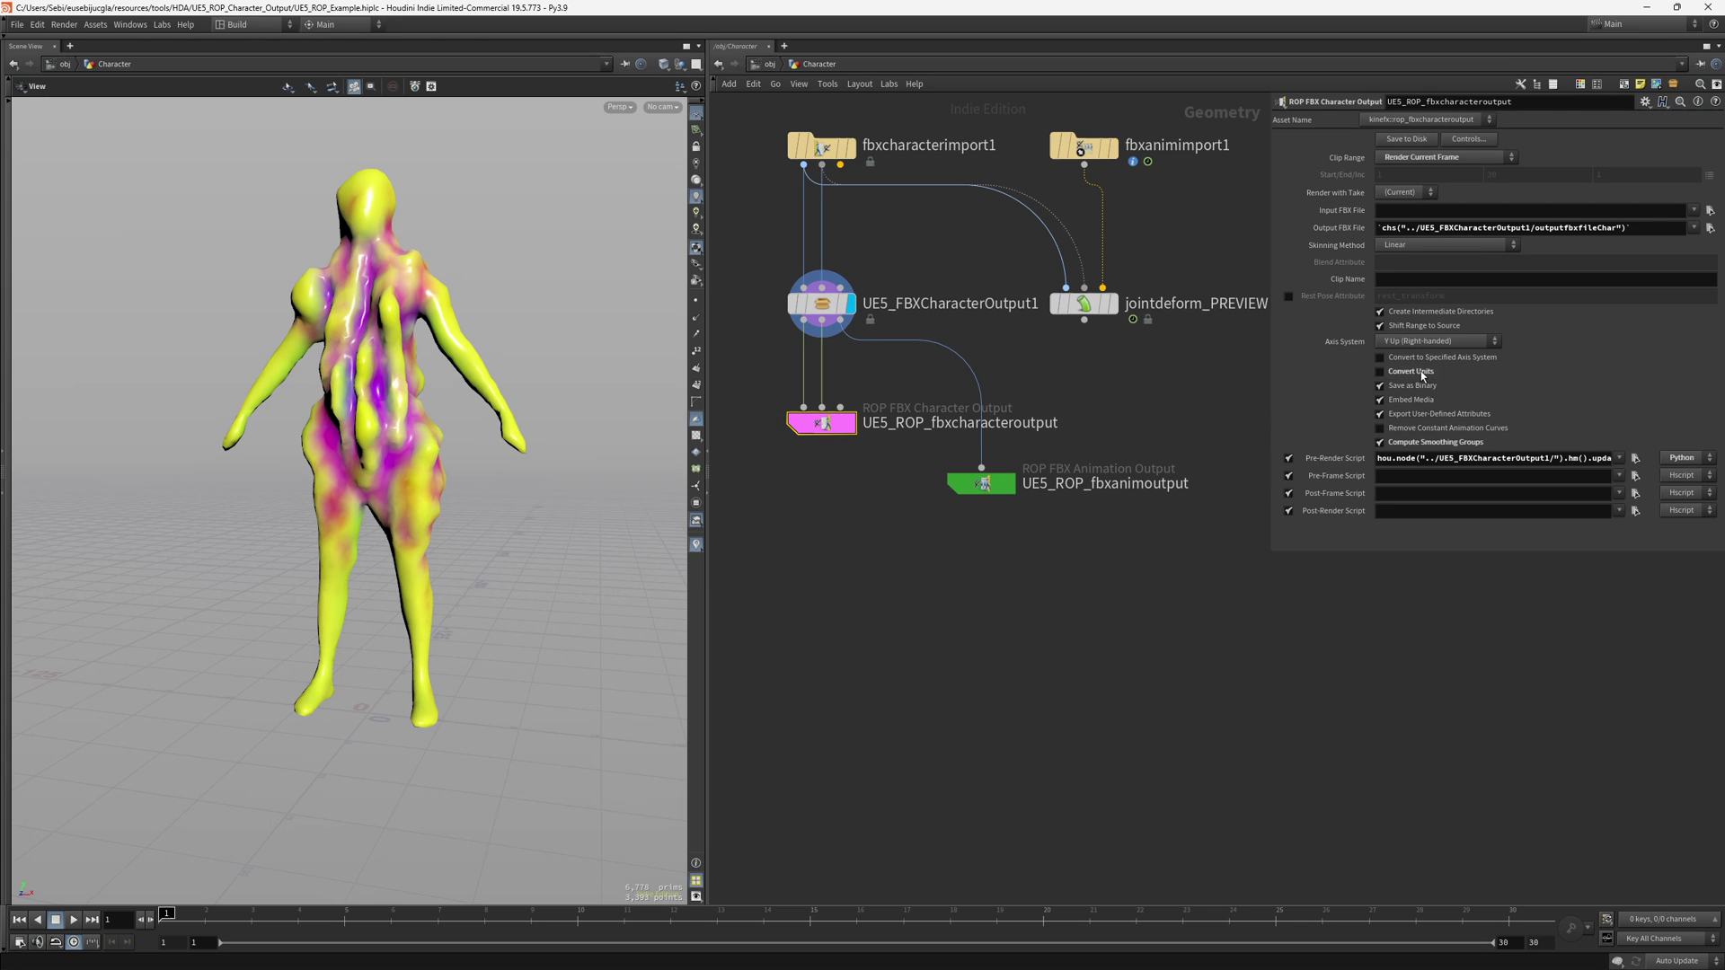
{"action": "left_click", "coordinate": [822, 304]}
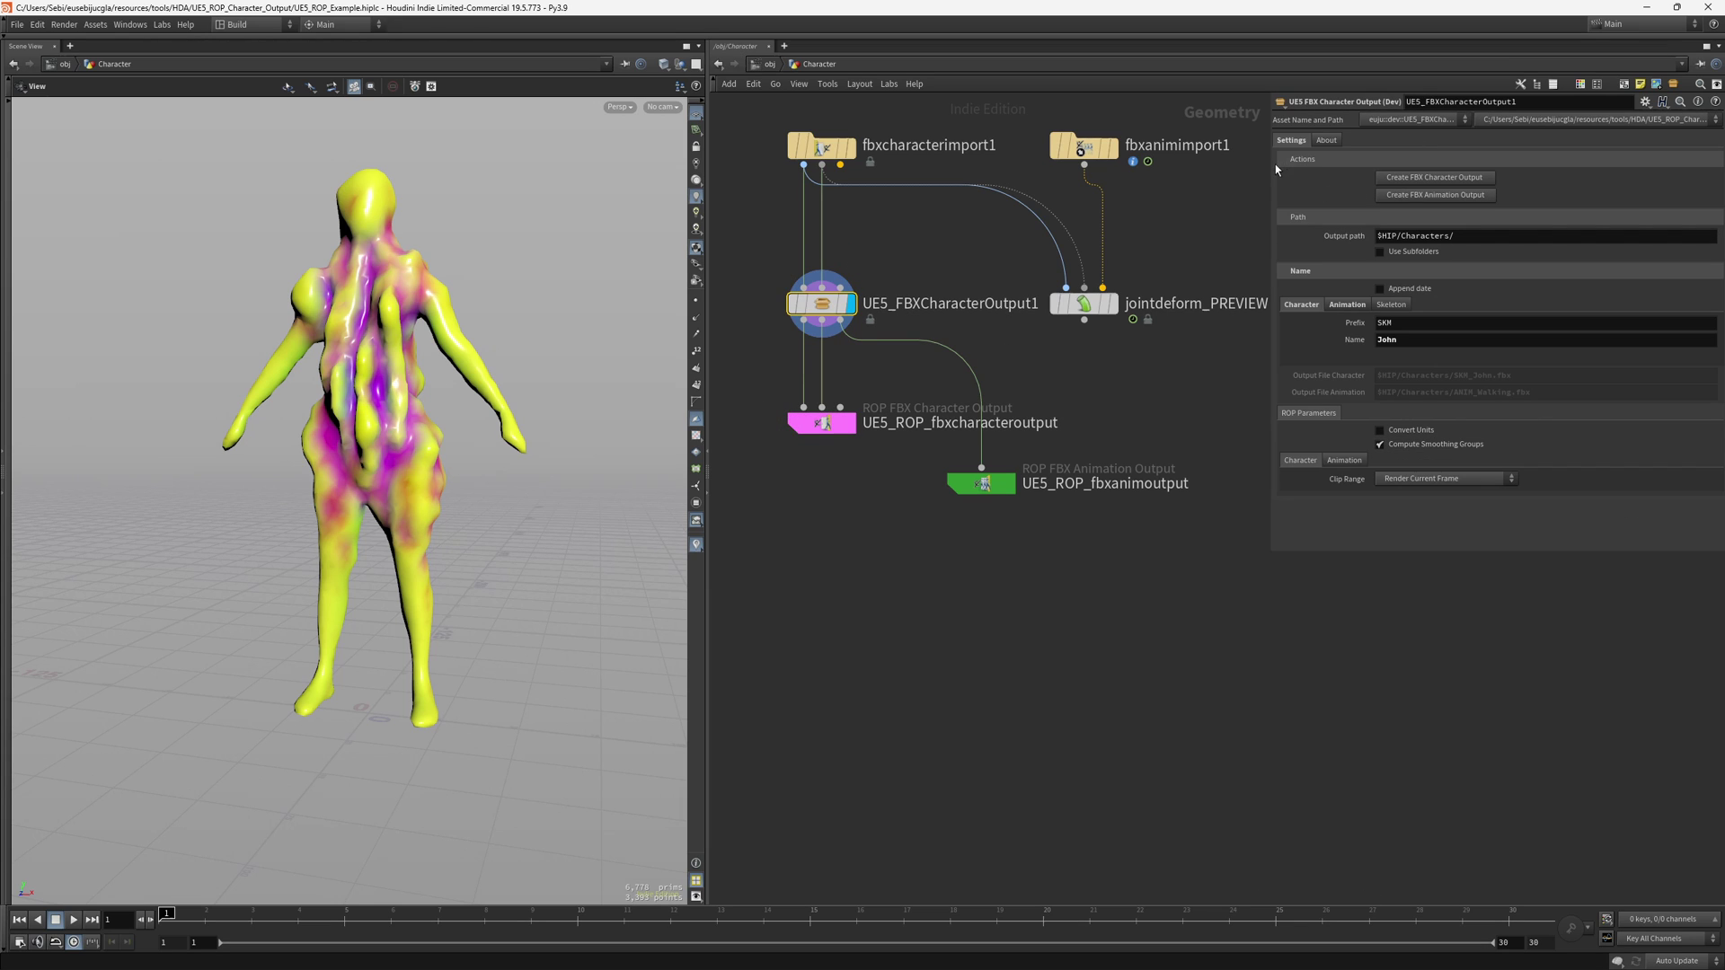
{"action": "left_click", "coordinate": [1438, 178]}
{"action": "left_click", "coordinate": [821, 422]}
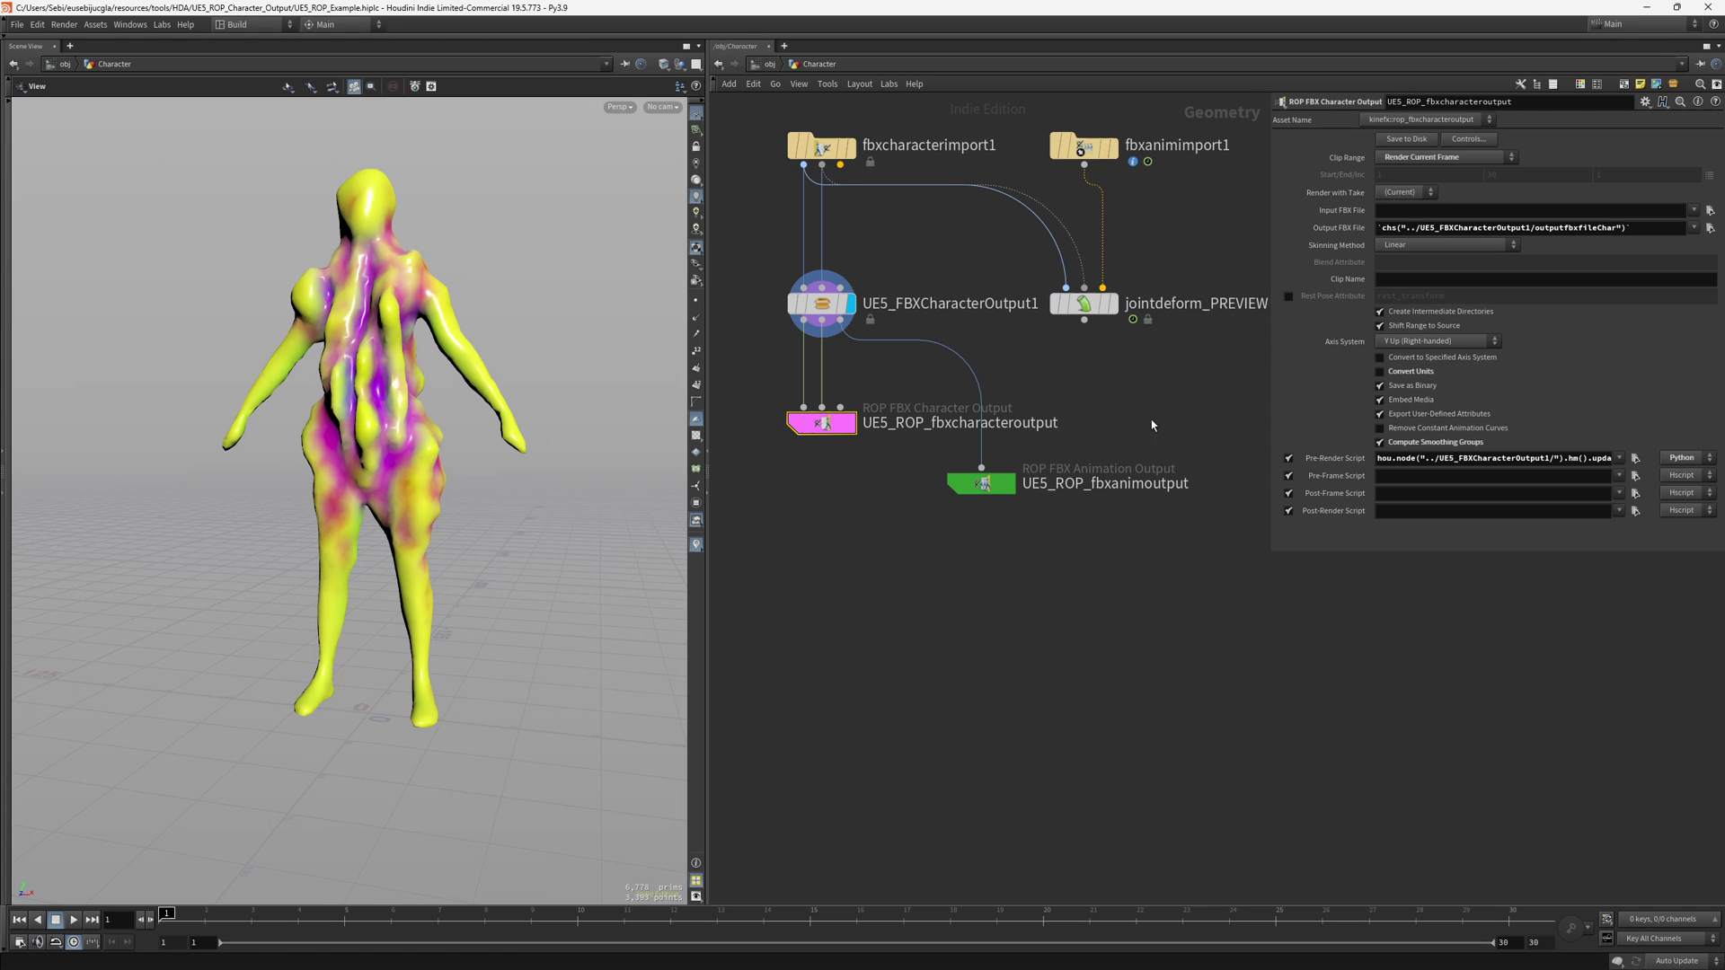
{"action": "key", "text": "ctrl+z"}
{"action": "key", "text": "ctrl+z"}
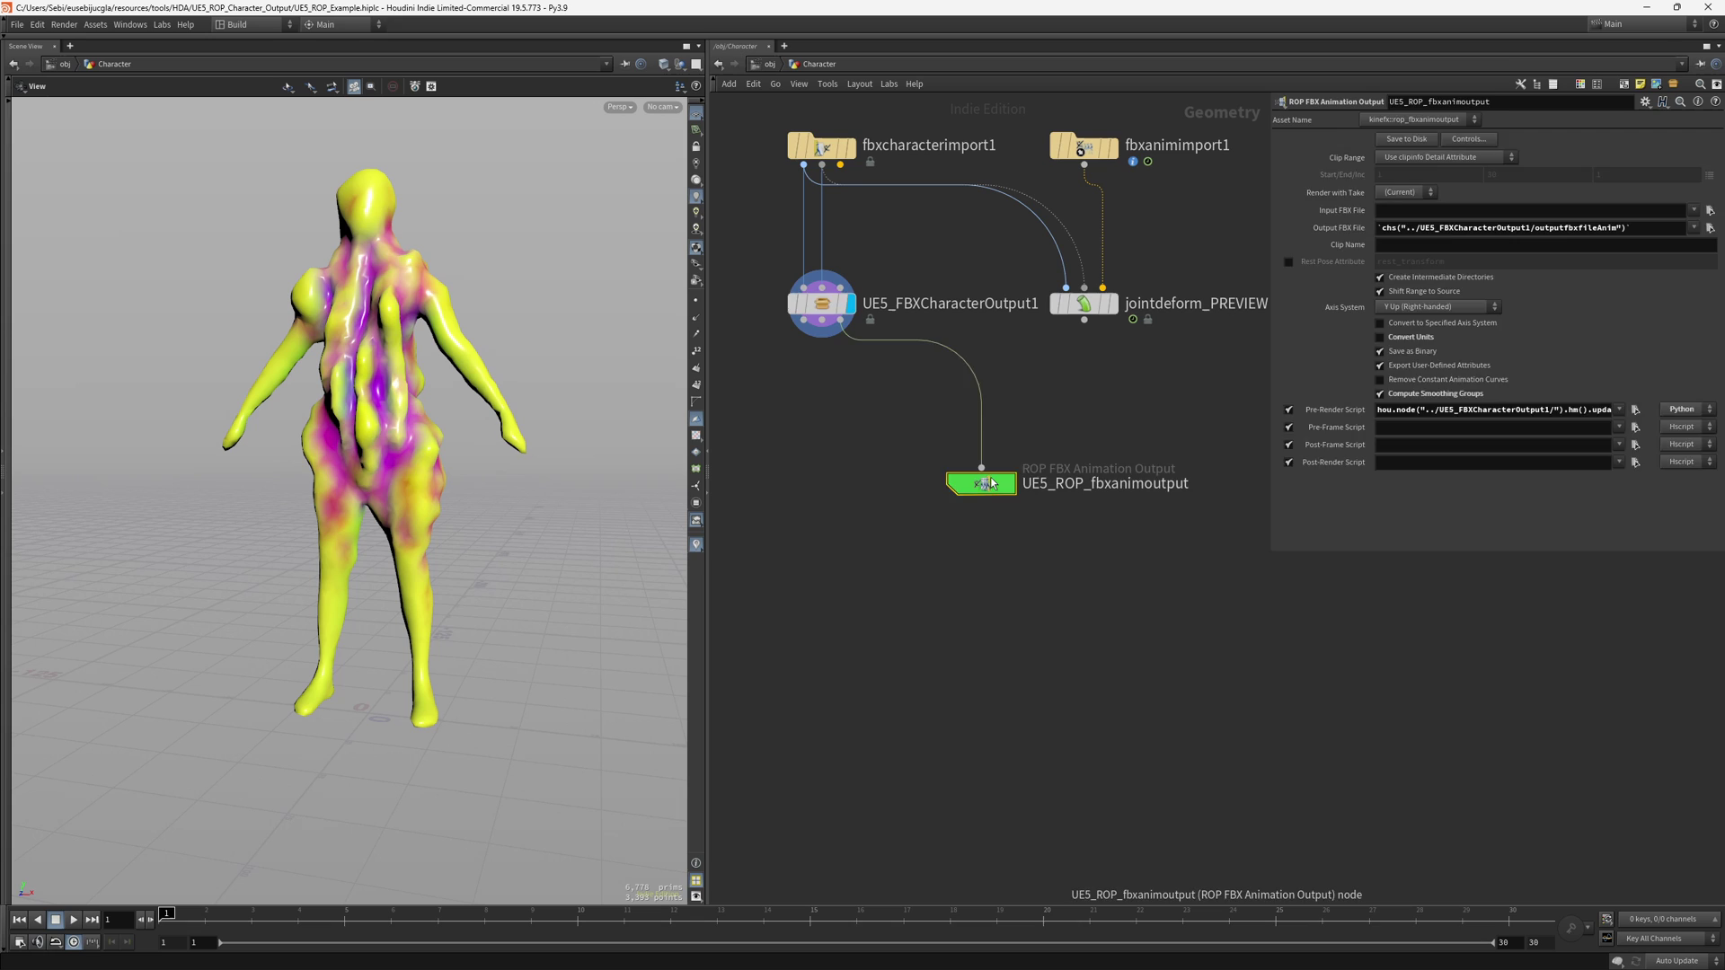
Try generating an FBX character output with Convert Units on and Compute Smoothing Groups off, and revert the trial
{"action": "left_click", "coordinate": [1409, 430]}
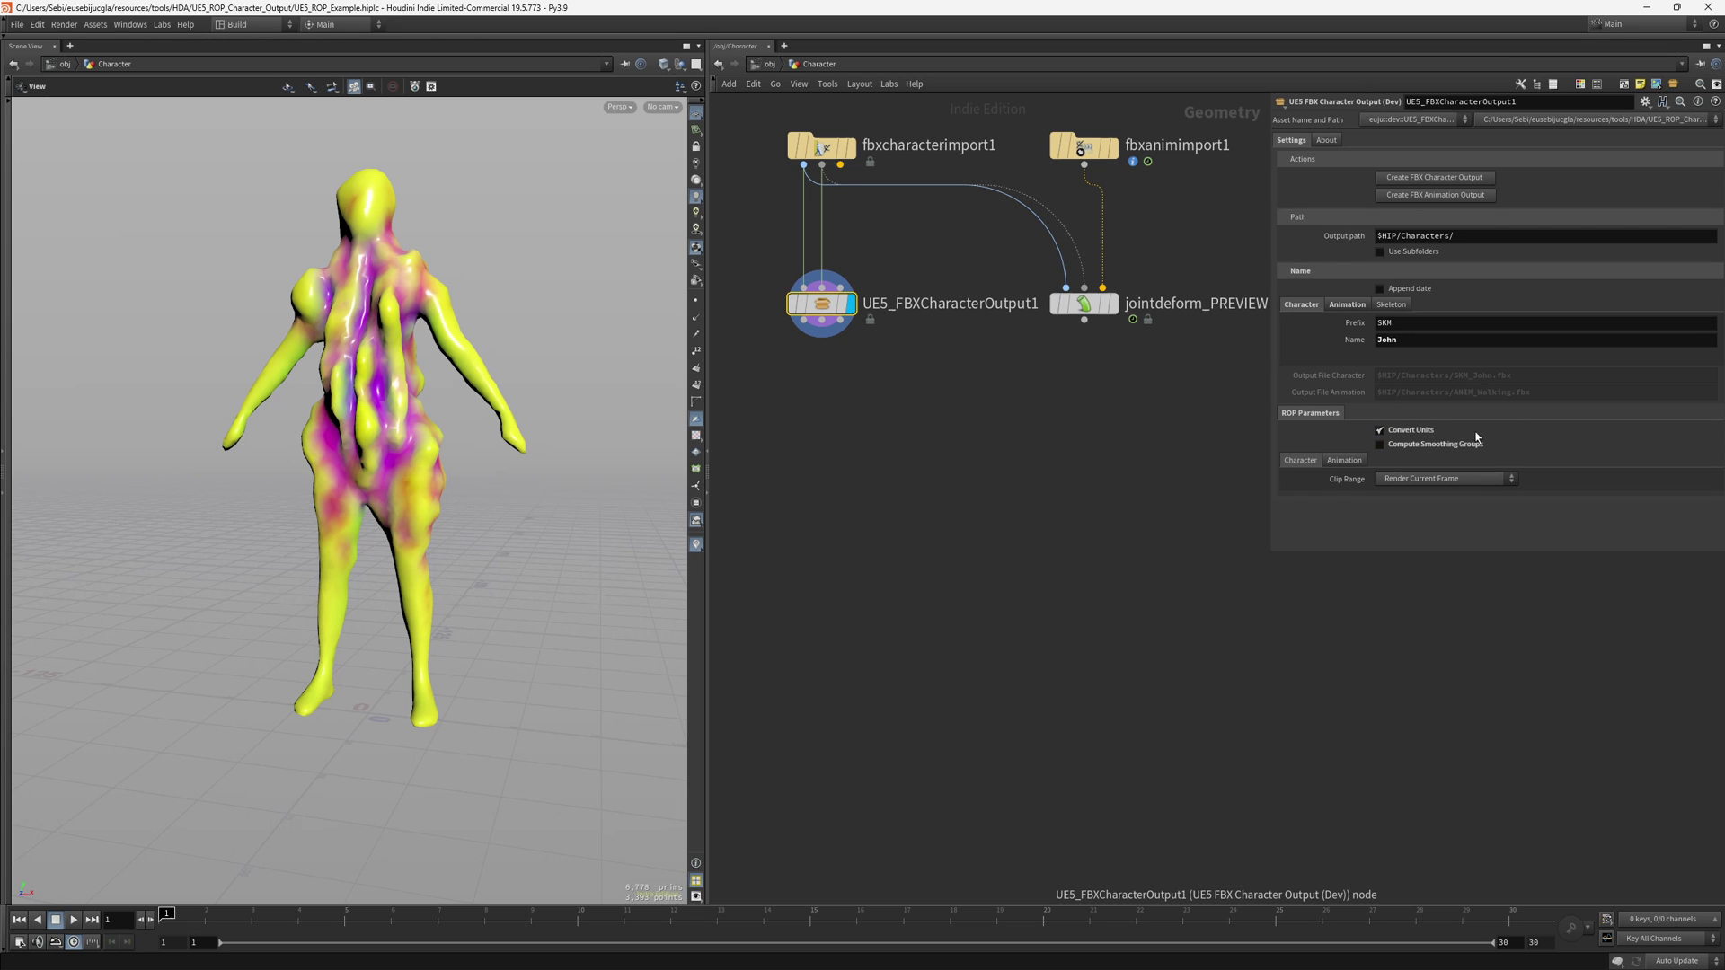
{"action": "left_click", "coordinate": [1423, 178]}
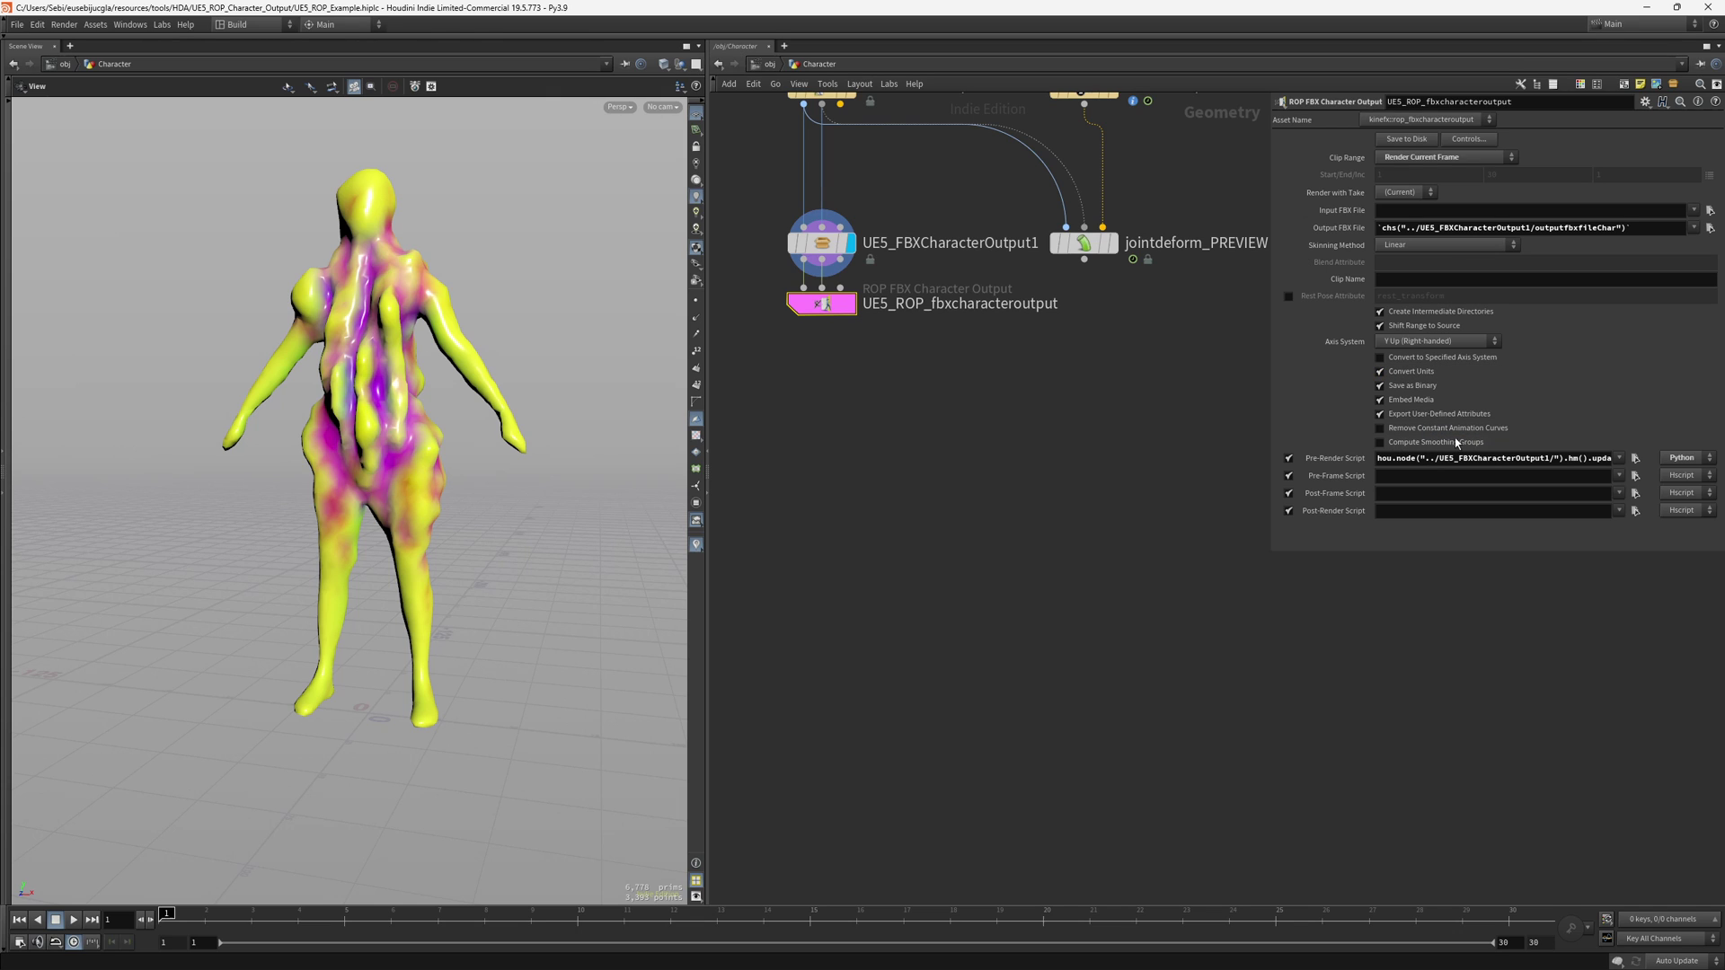
{"action": "key", "text": "Delete"}
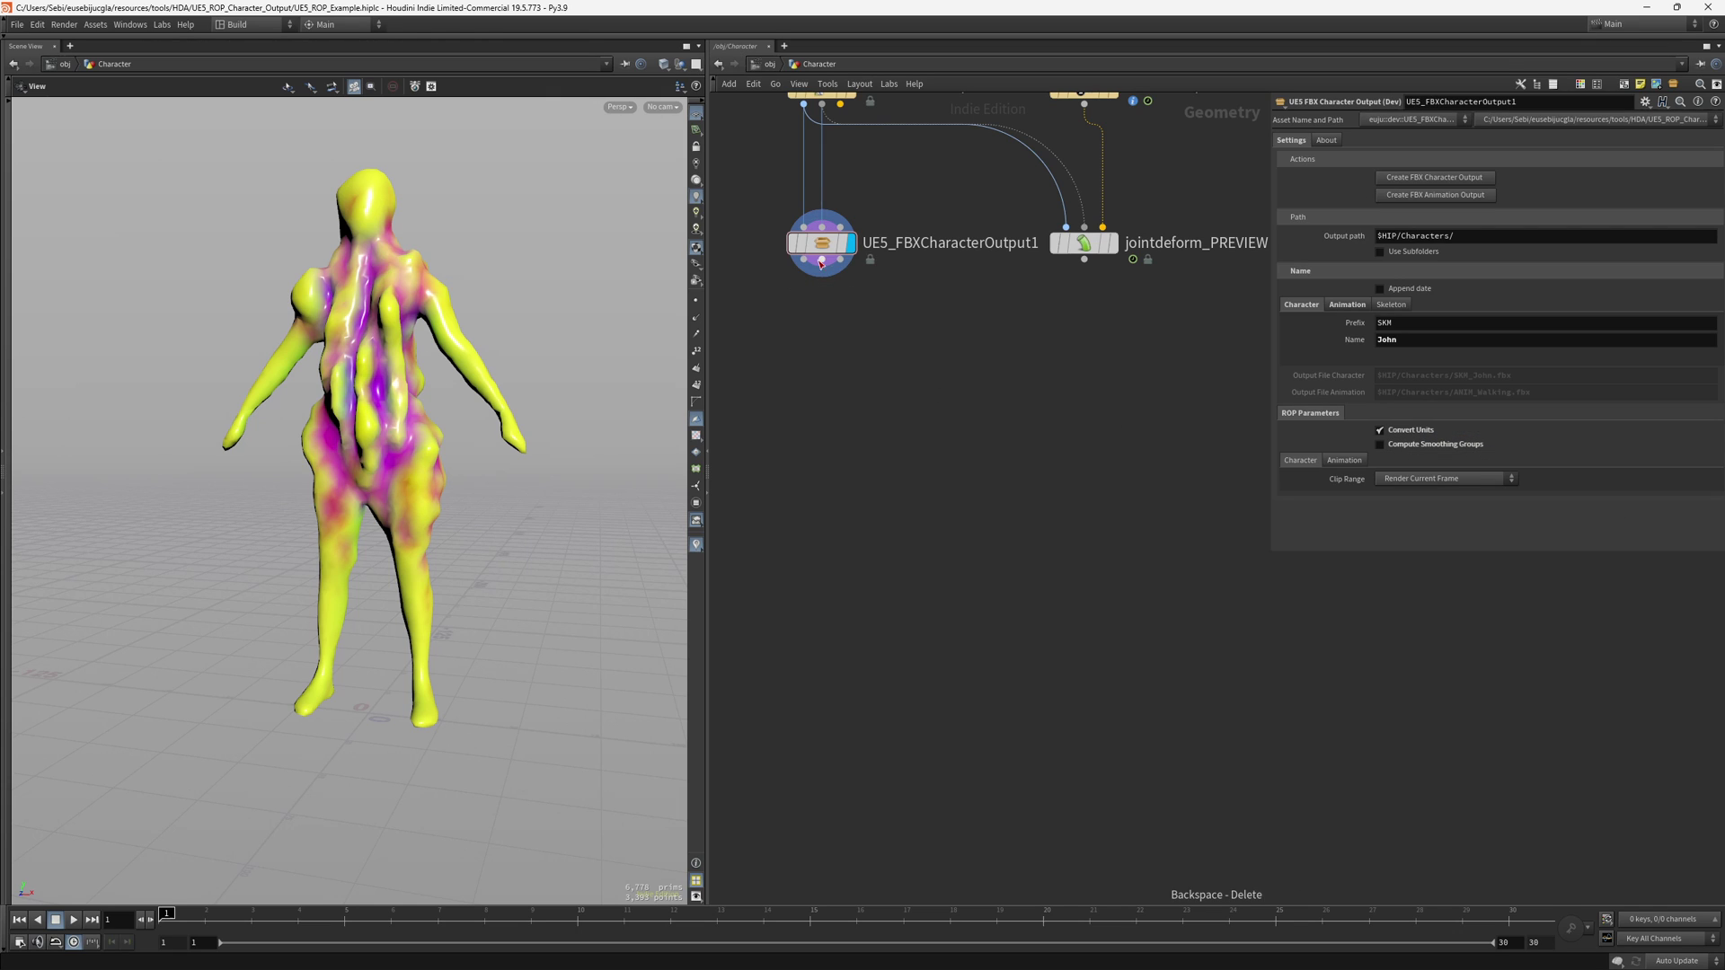
{"action": "left_click", "coordinate": [1408, 444]}
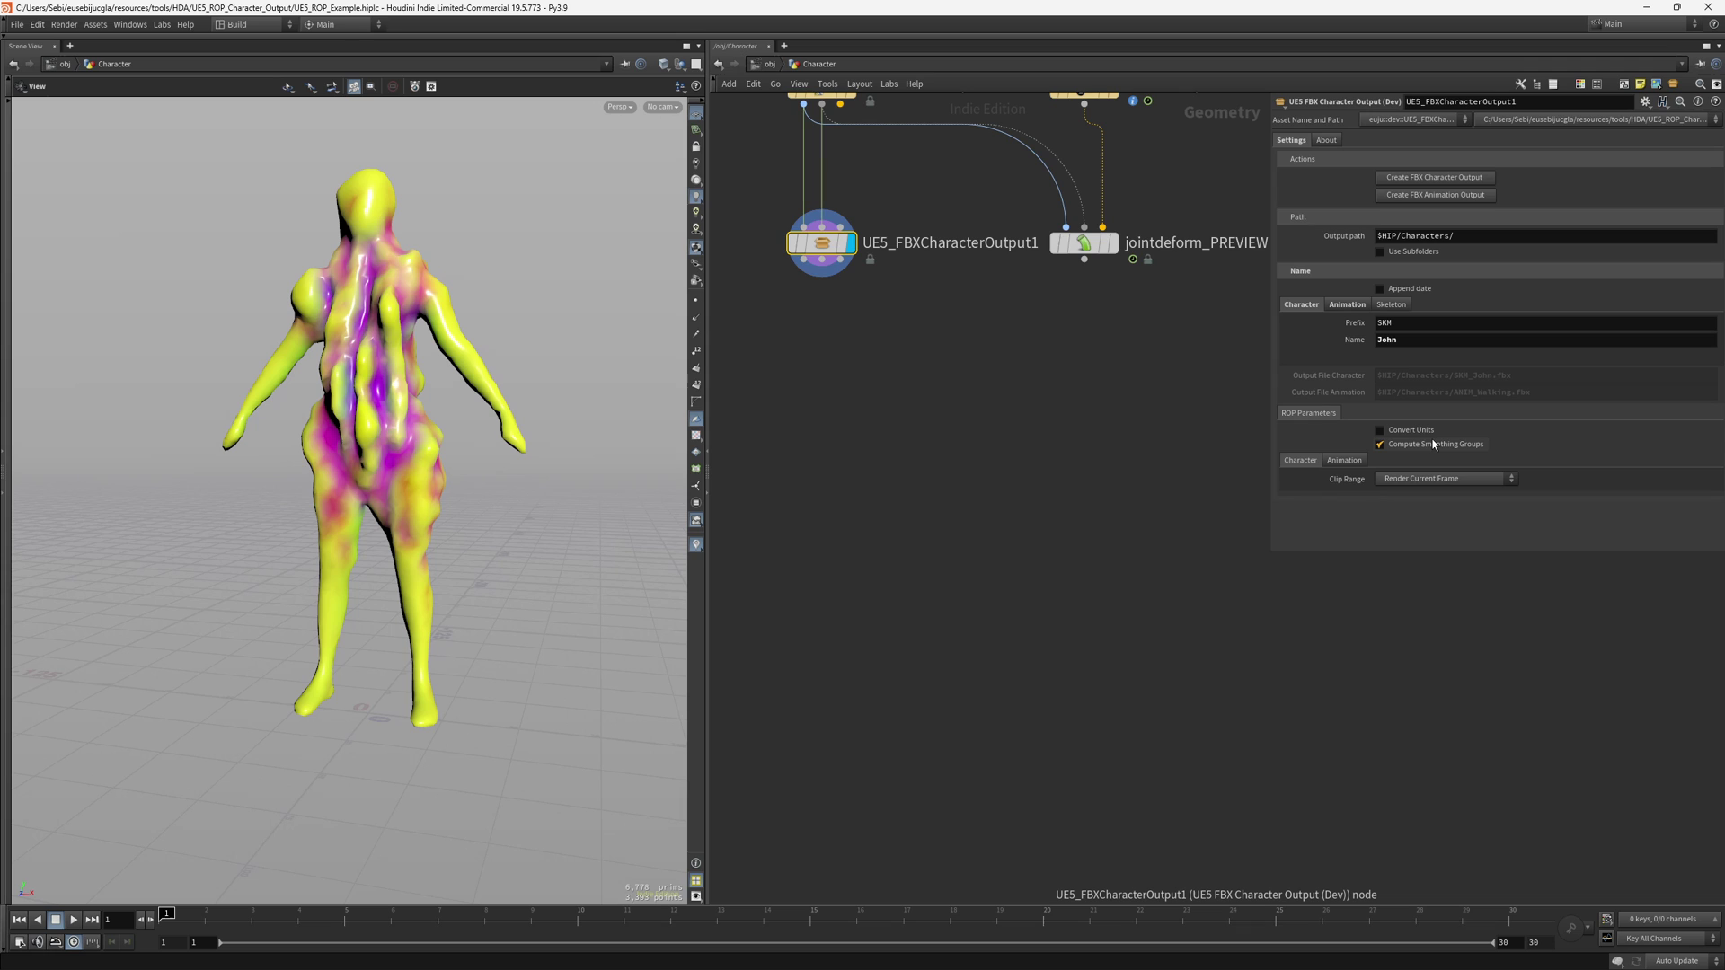
{"action": "double_click", "coordinate": [821, 242]}
{"action": "key", "text": "u"}
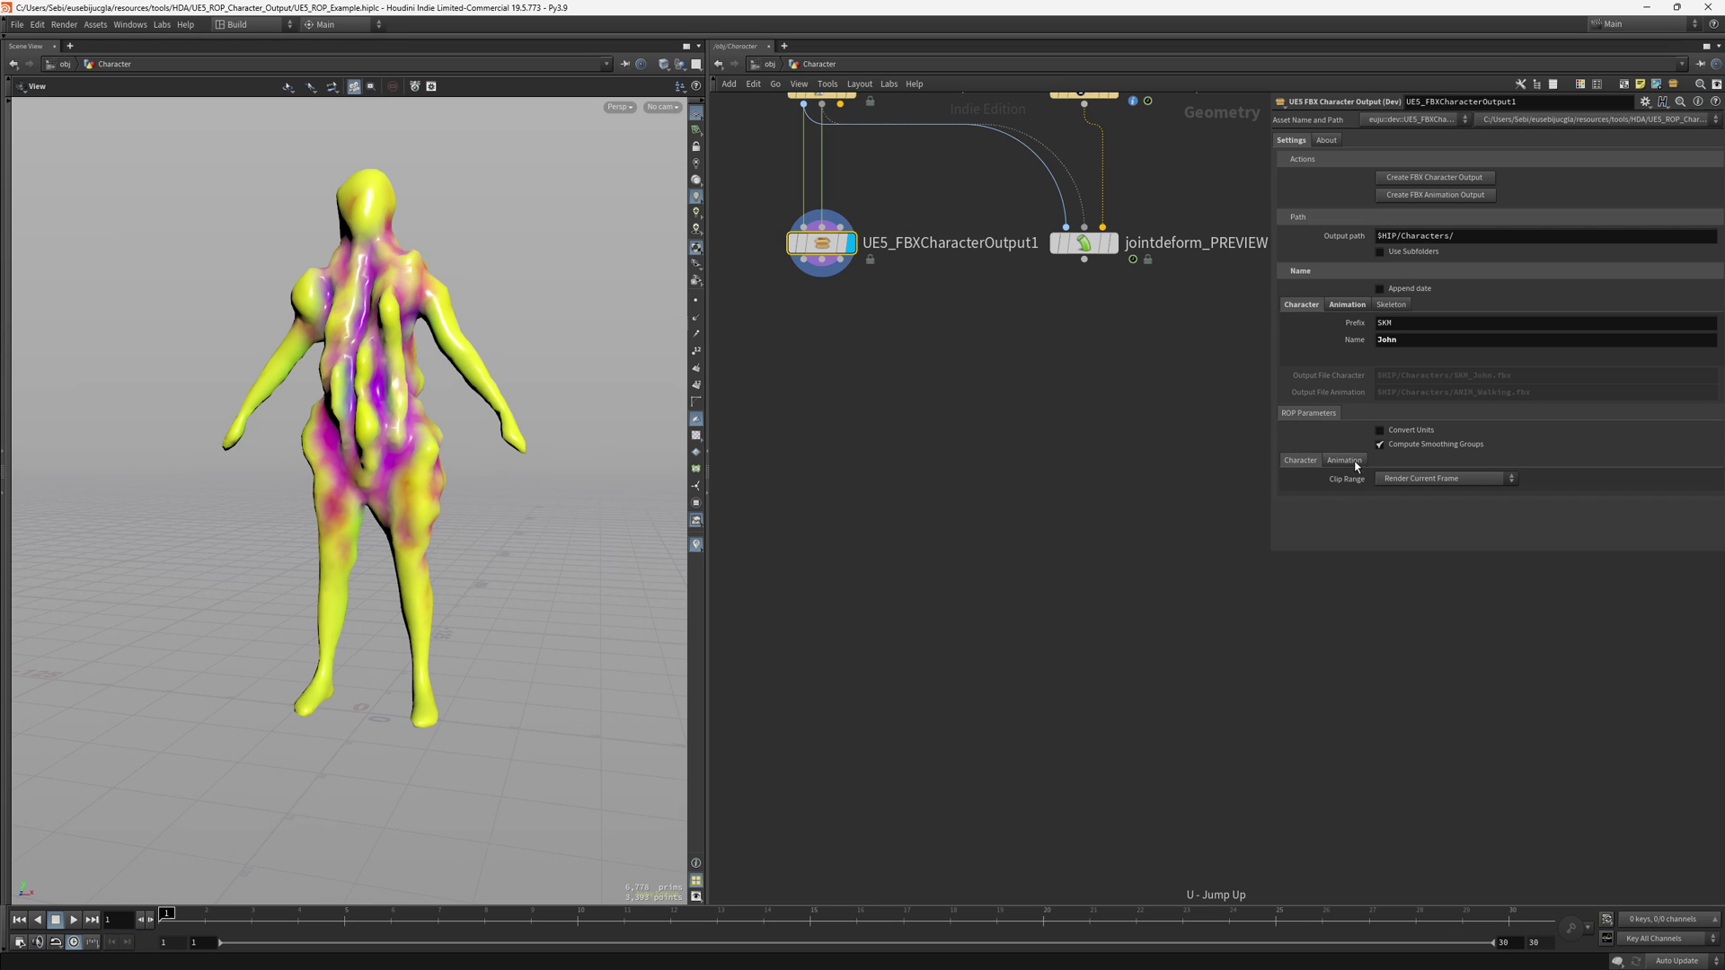
Create new FBX character and FBX animation output nodes, and place the character output well below the animation output
{"action": "left_click", "coordinate": [1405, 179]}
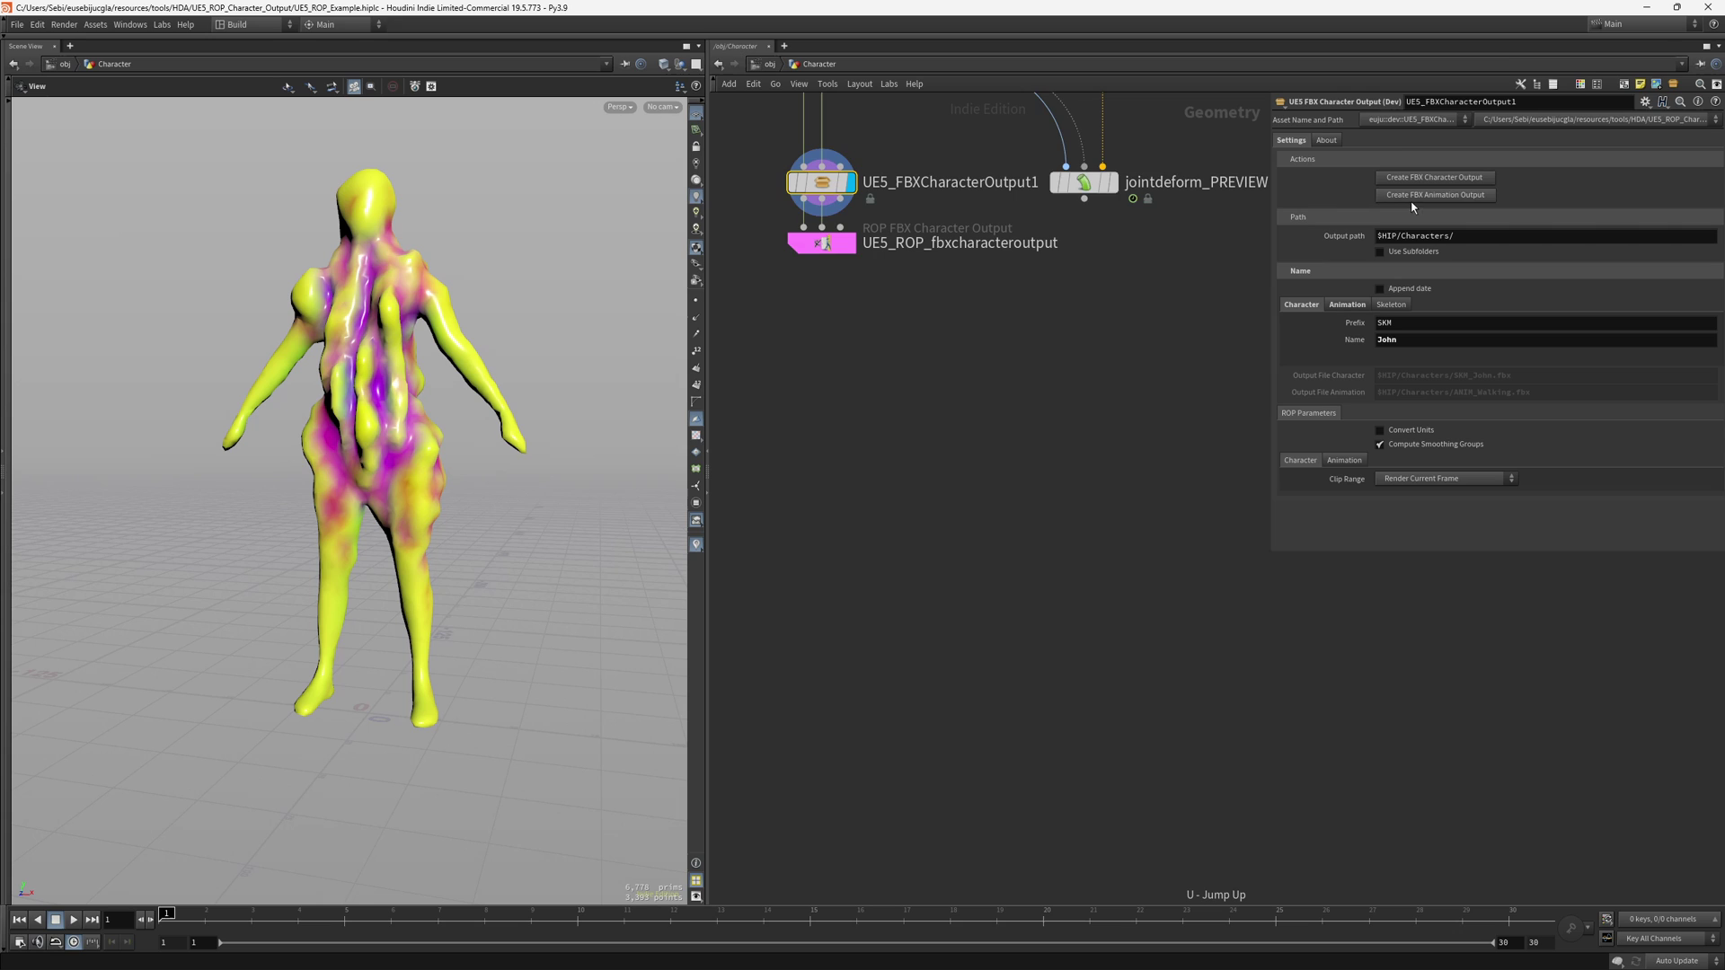
{"action": "left_click", "coordinate": [1435, 195]}
{"action": "left_click", "coordinate": [833, 191]}
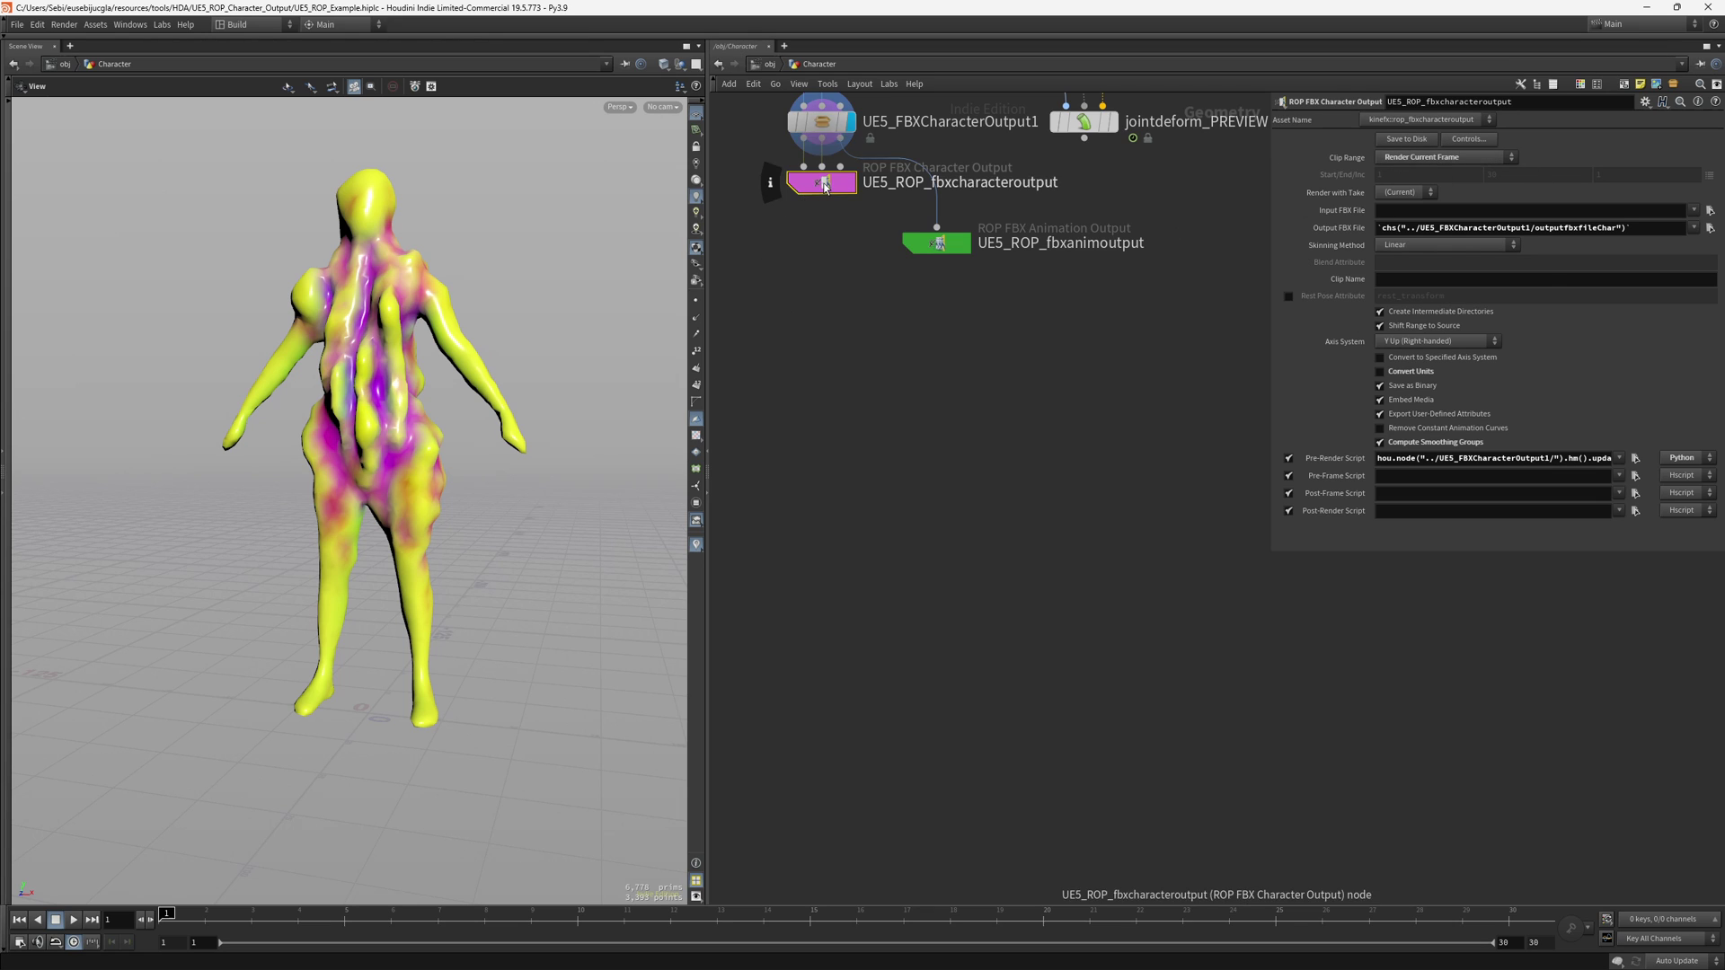
{"action": "left_click_drag", "start_coordinate": [821, 182], "coordinate": [822, 424]}
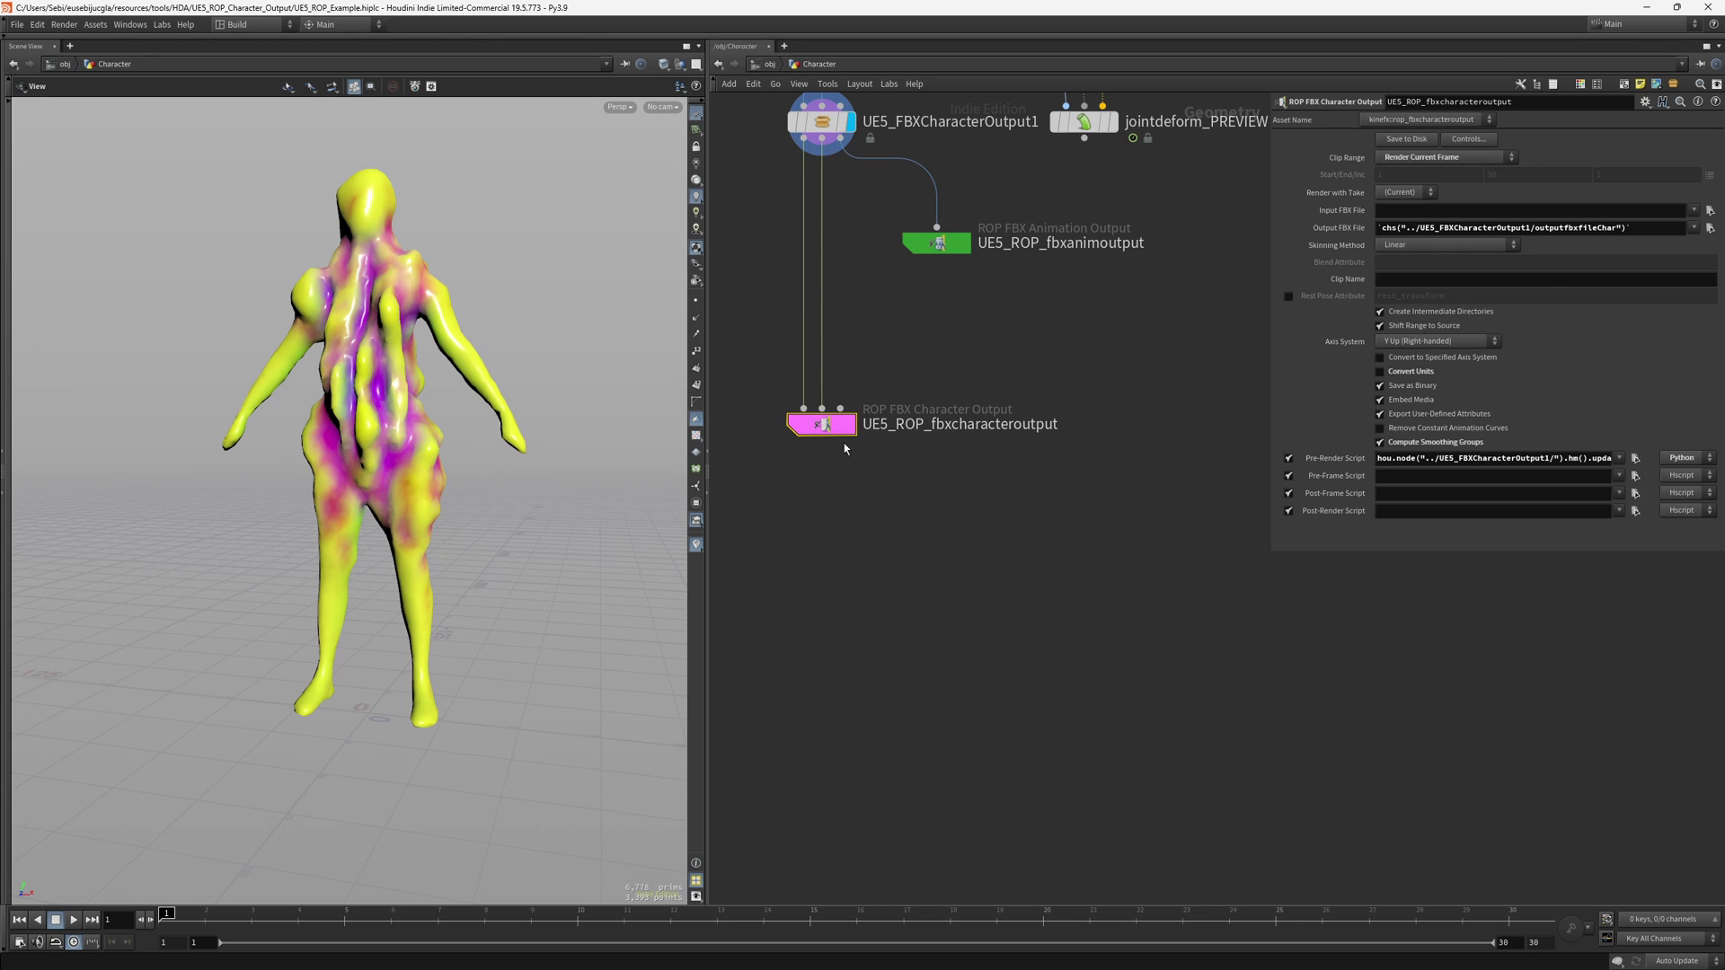
Compare the character and animation Clip Range settings on UE5_FBXCharacterOutput1 with the one on UE5_ROP_fbxanimoutput
{"action": "left_click", "coordinate": [821, 122]}
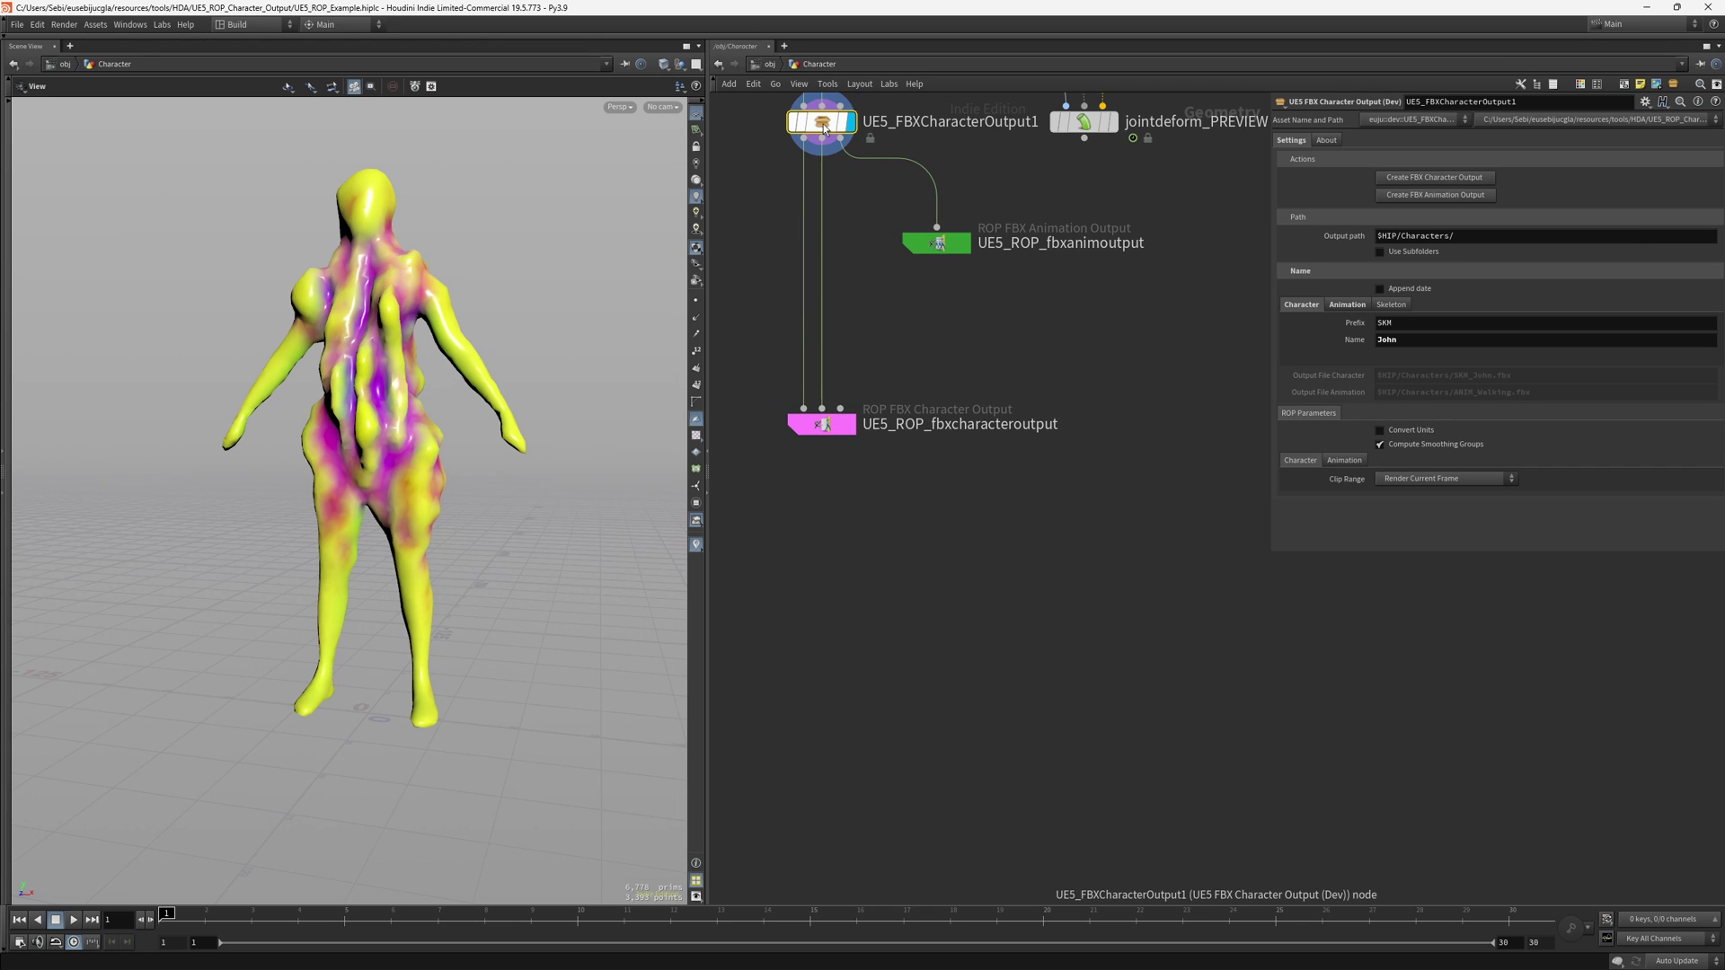
{"action": "left_click", "coordinate": [1466, 479]}
{"action": "left_click", "coordinate": [1427, 486]}
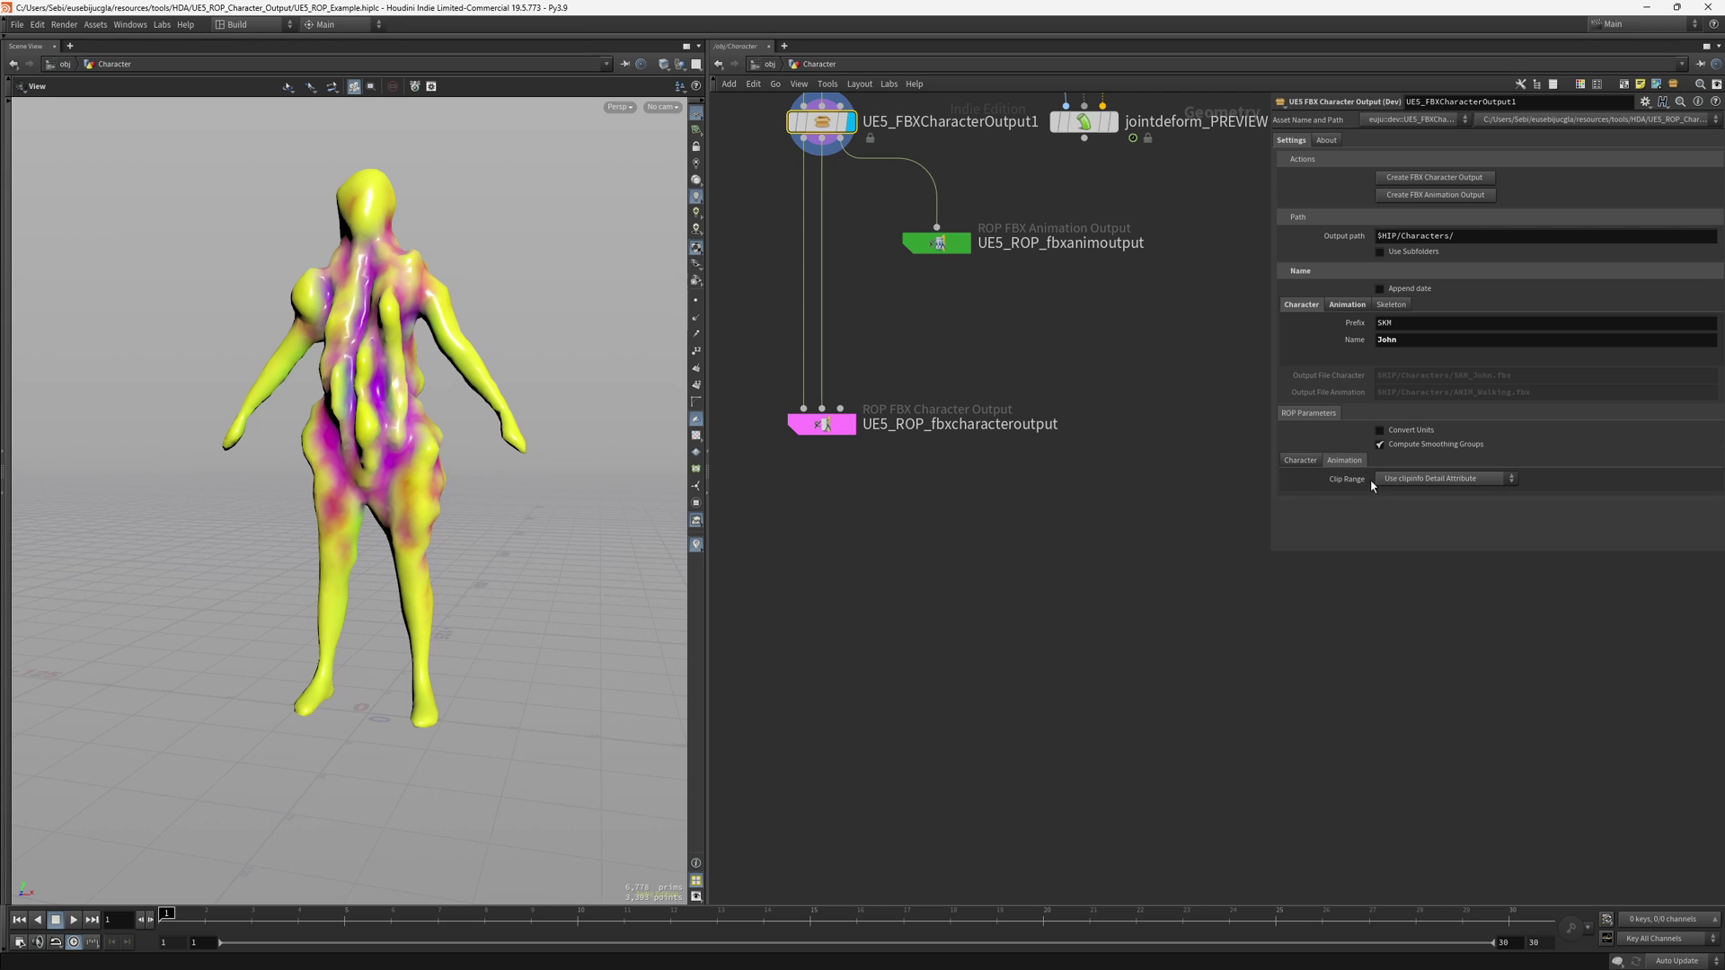
{"action": "left_click", "coordinate": [940, 250]}
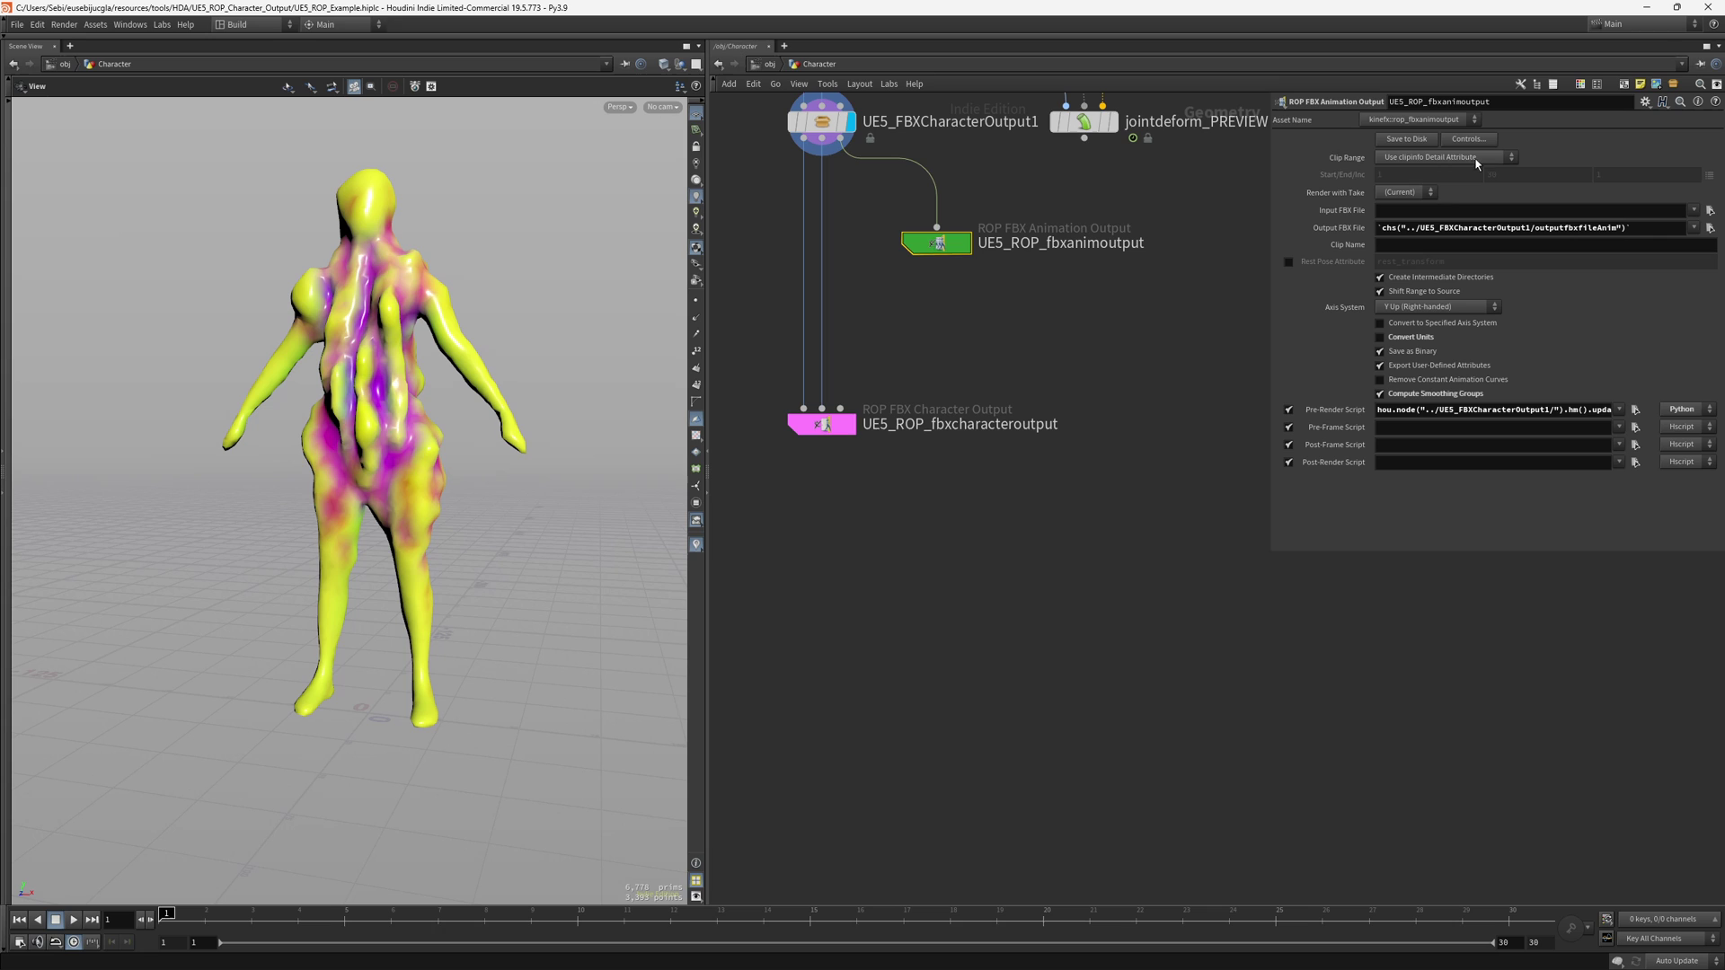
Try wiring the third output of UE5_FBXCharacterOutput1 into the Animated Pose input of UE5_ROP_fbxcharacteroutput, and cut that wire
{"action": "middle_click_drag", "start_coordinate": [840, 402], "coordinate": [864, 481]}
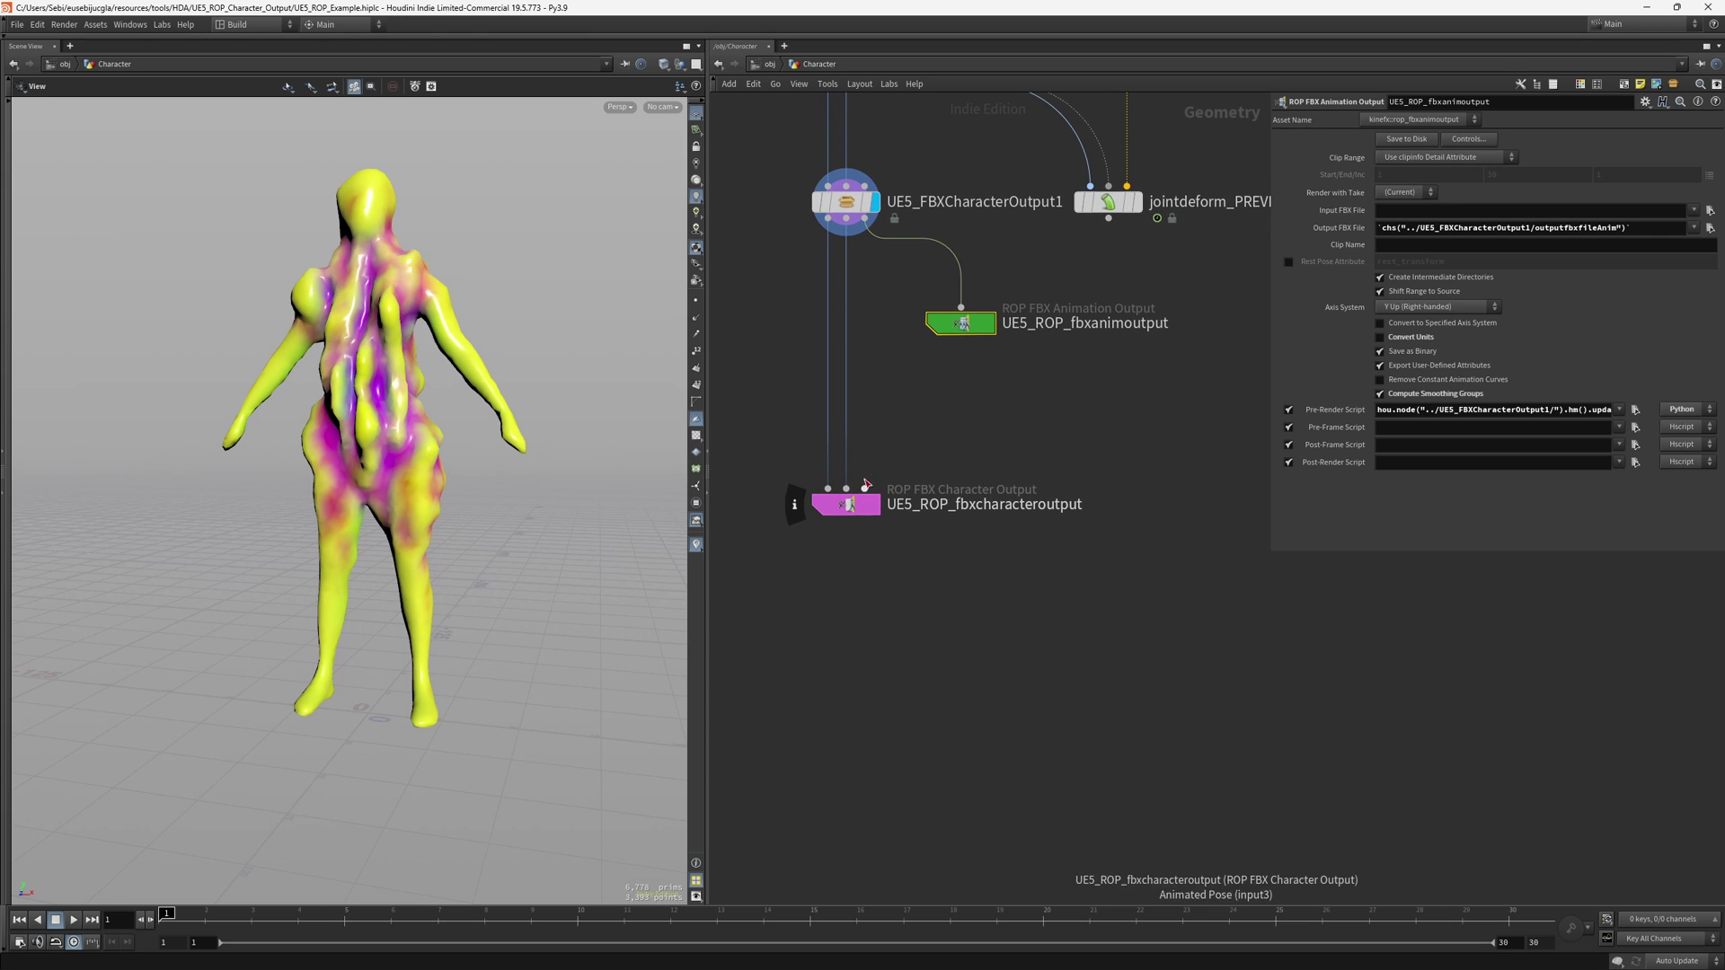
{"action": "left_click", "coordinate": [855, 505]}
{"action": "left_click_drag", "start_coordinate": [864, 488], "coordinate": [866, 224]}
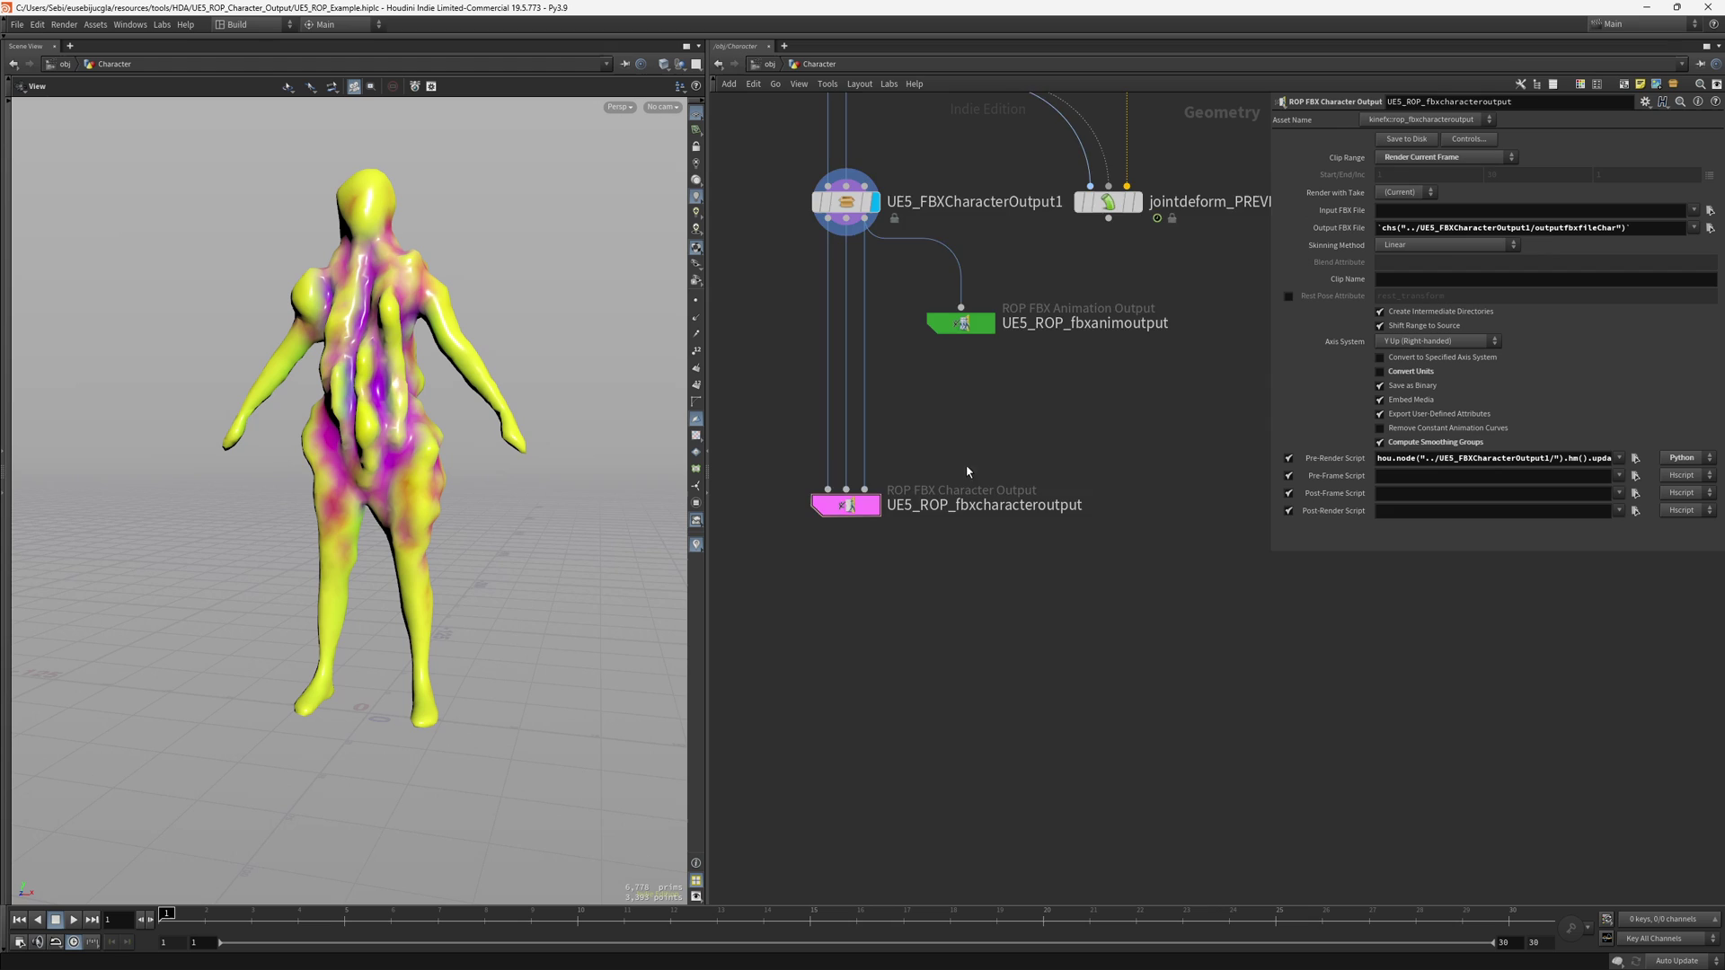
{"action": "middle_click_drag", "start_coordinate": [968, 471], "coordinate": [944, 598]}
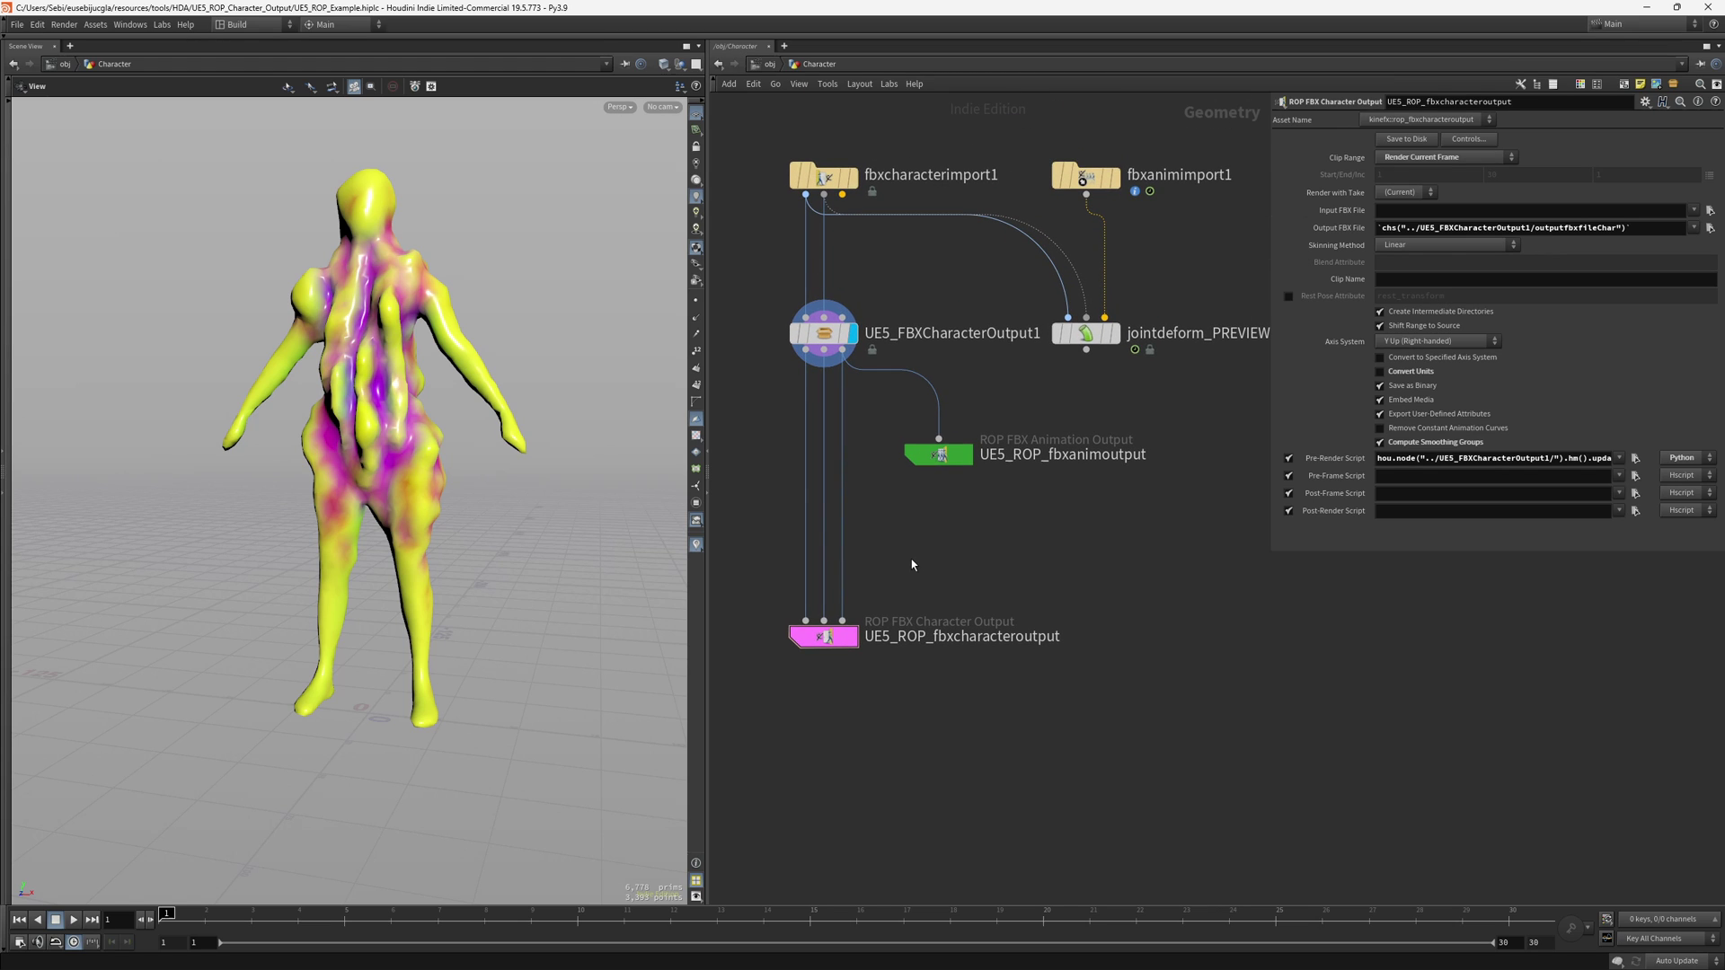
{"action": "left_click", "coordinate": [935, 454]}
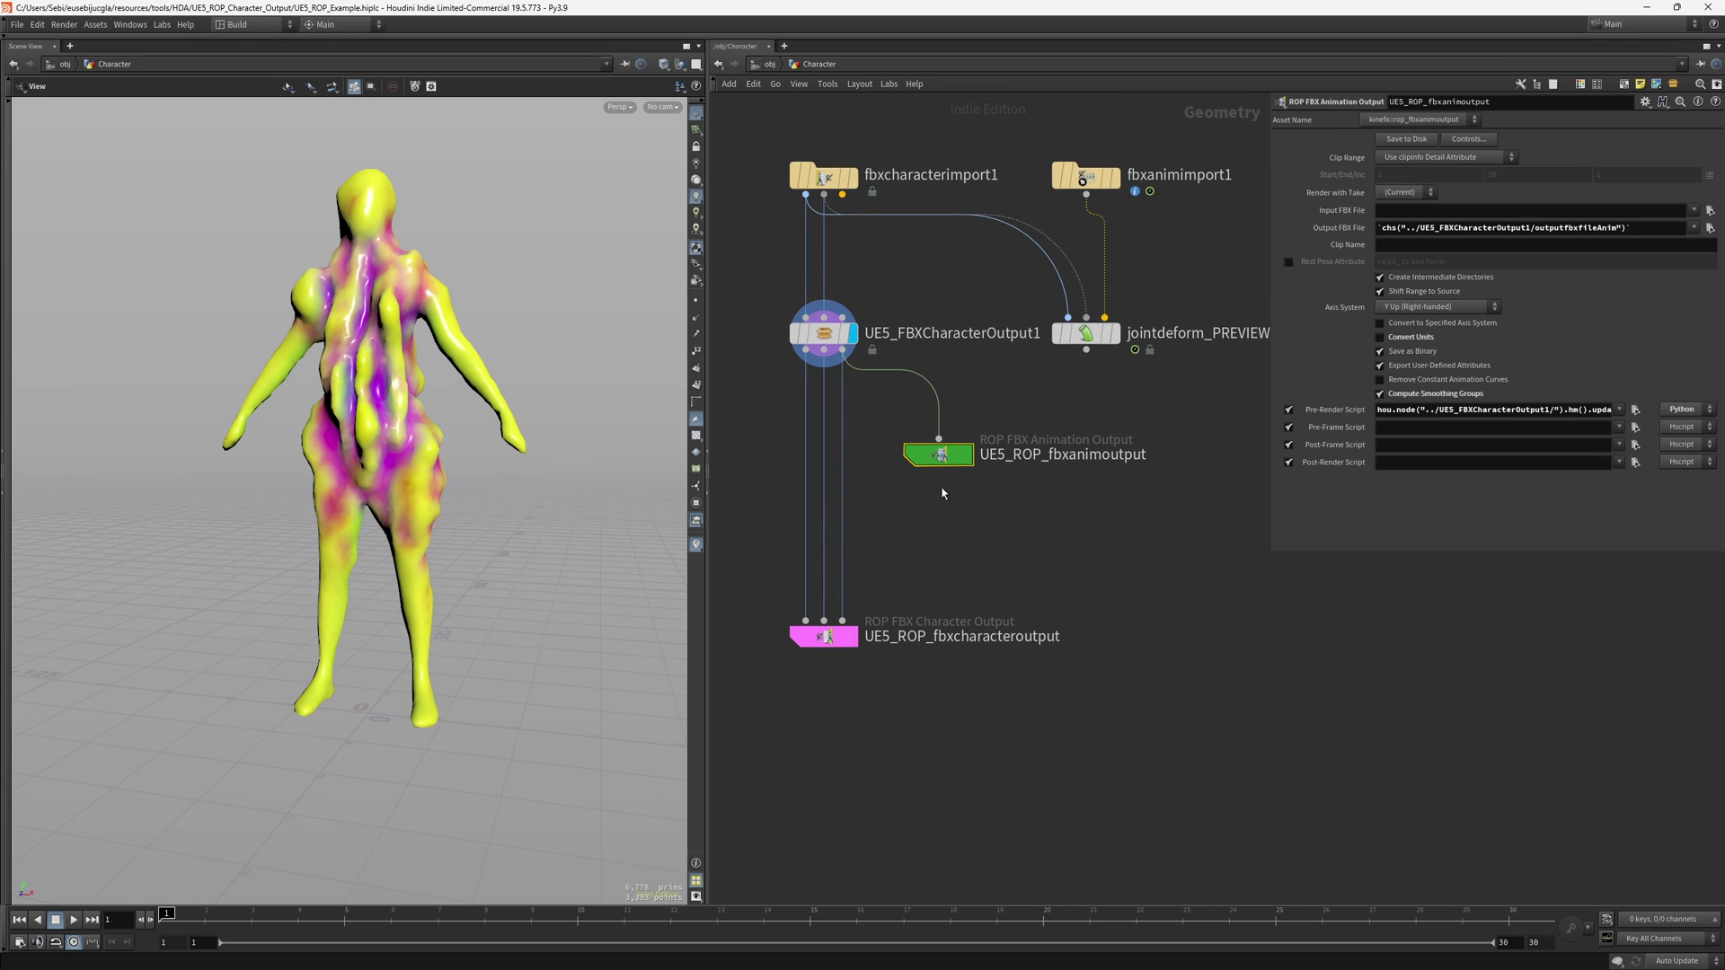
{"action": "mouse_move", "coordinate": [927, 466]}
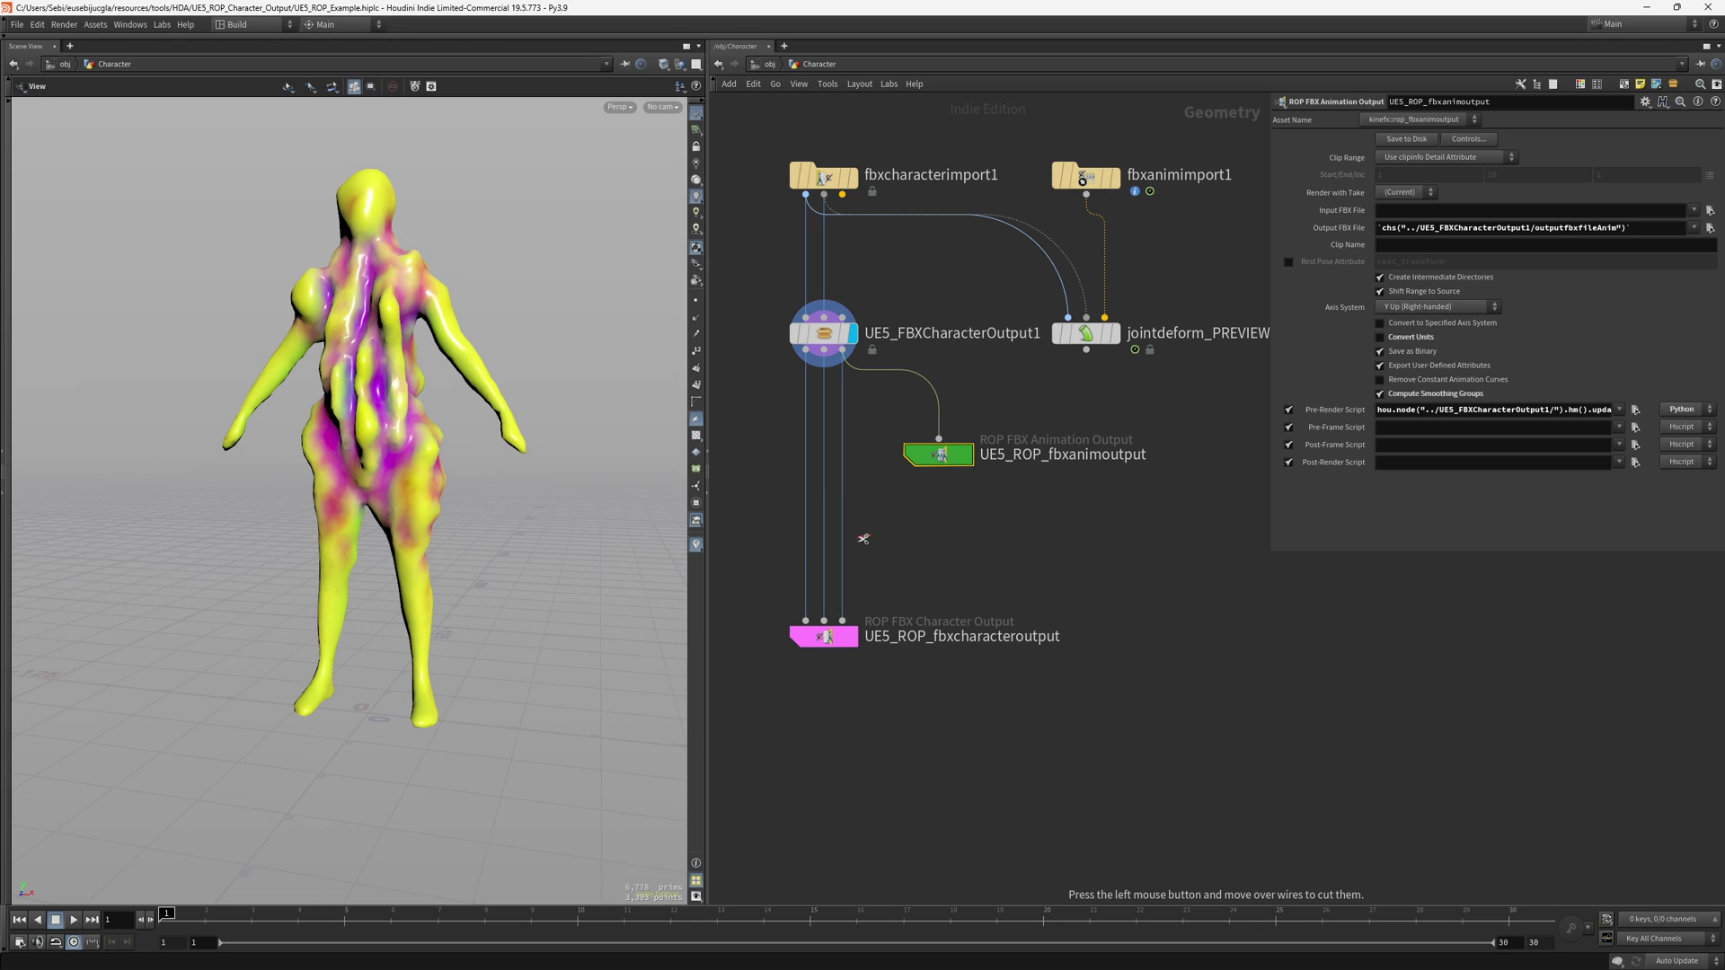
Move UE5_ROP_fbxanimoutput slightly lower in the network and select UE5_ROP_fbxcharacteroutput to show its parameters
{"action": "left_click", "coordinate": [824, 333]}
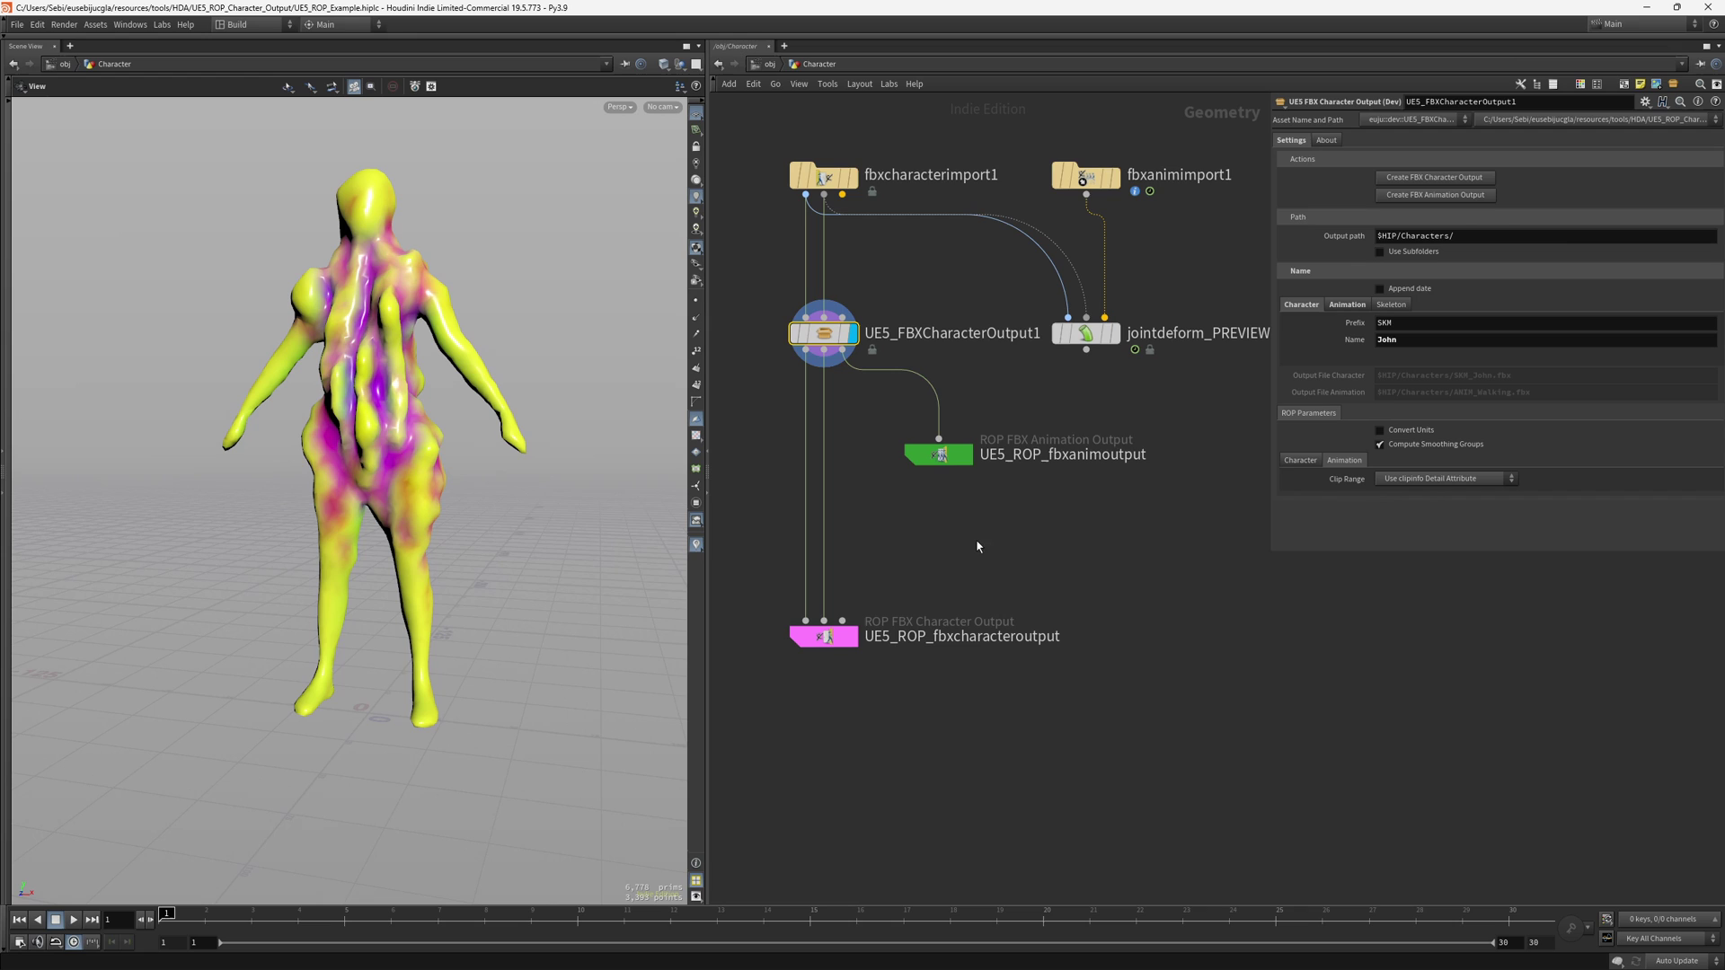
{"action": "left_click_drag", "start_coordinate": [939, 456], "coordinate": [941, 512]}
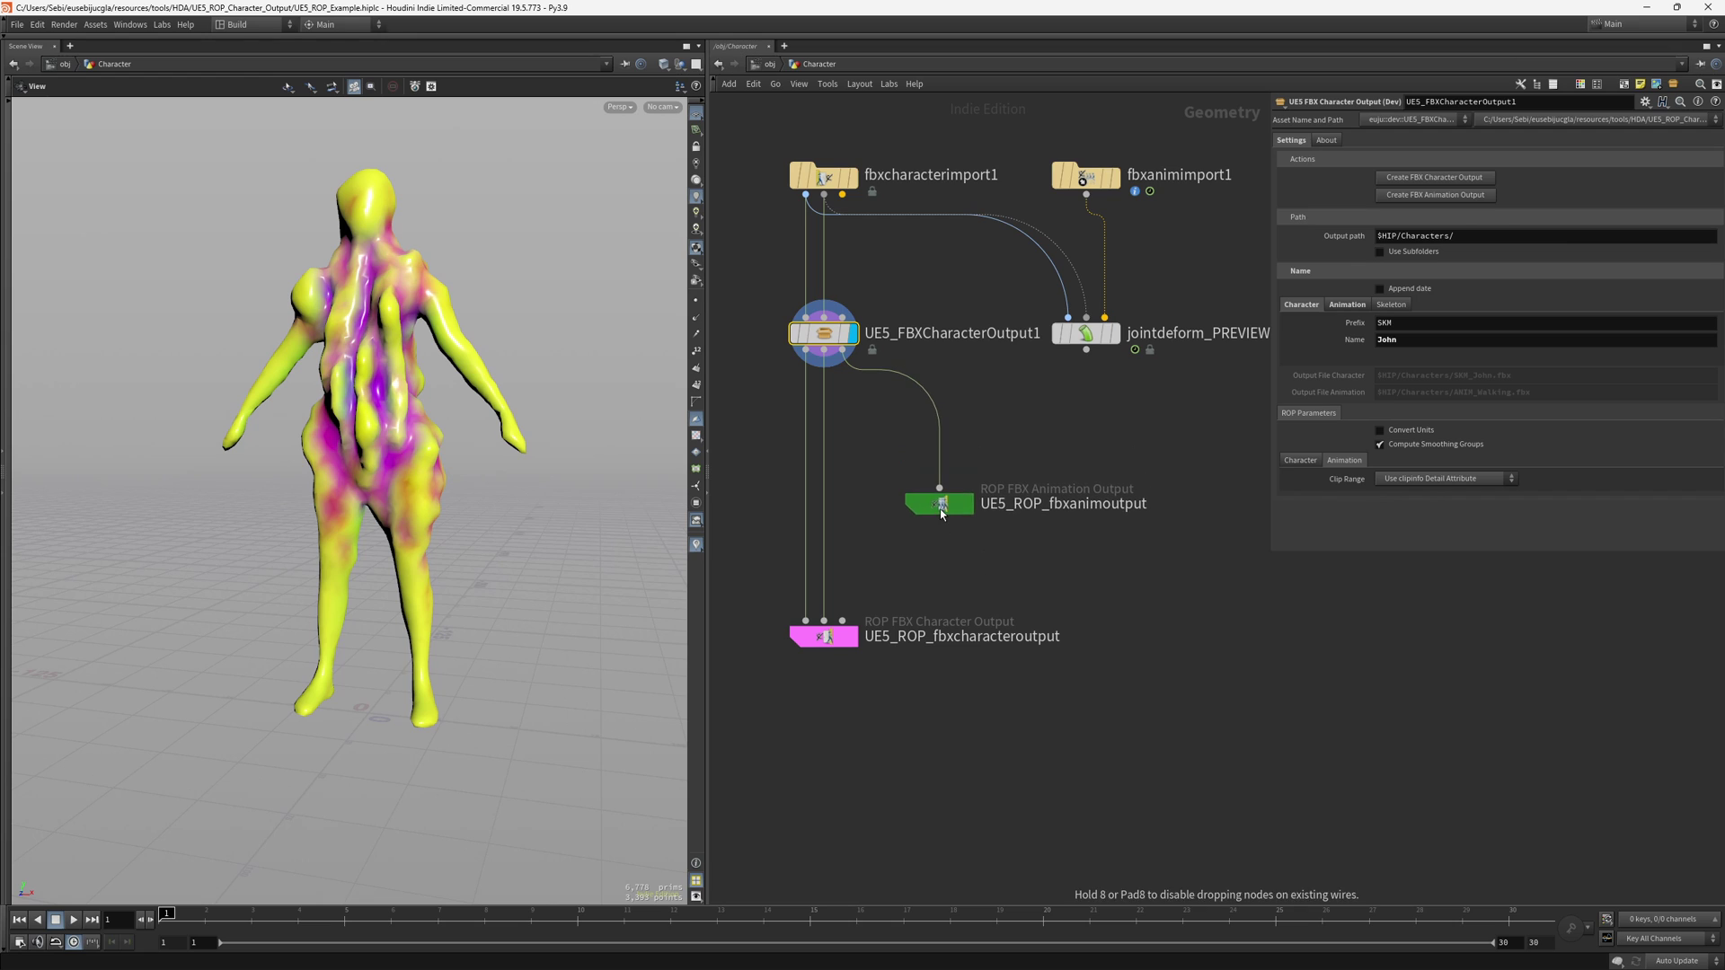
{"action": "left_click", "coordinate": [823, 636]}
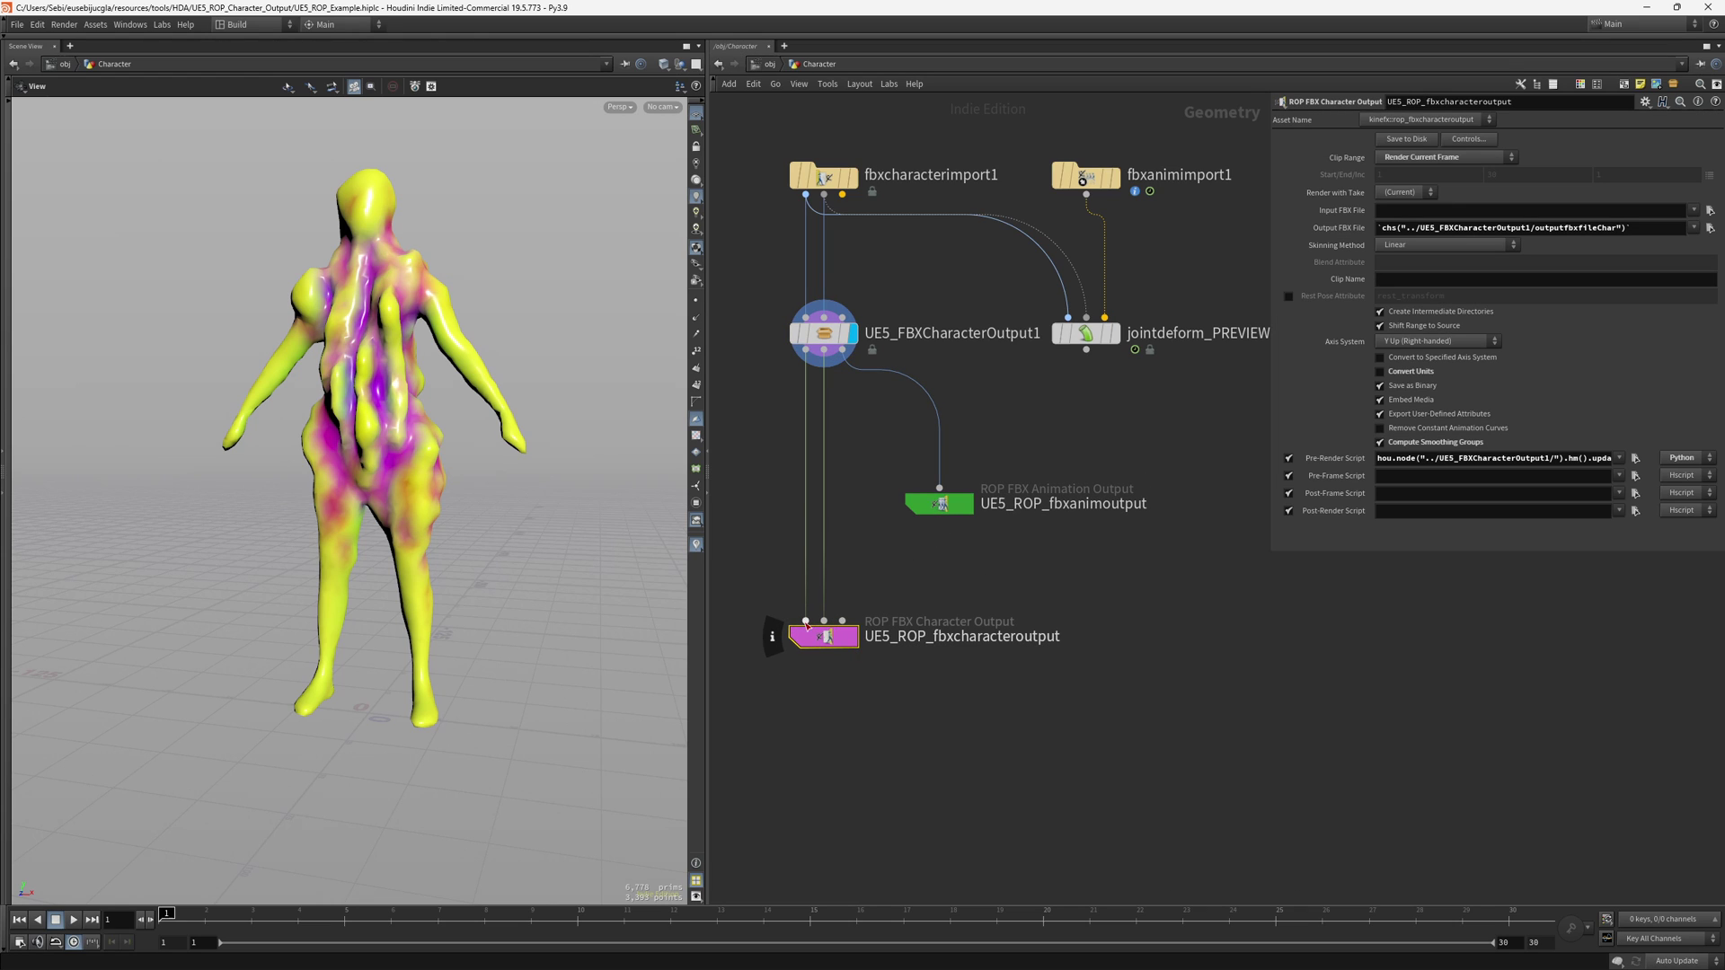
Save both UE5_ROP_fbxcharacteroutput and UE5_ROP_fbxanimoutput to disk as FBX files
{"action": "left_click", "coordinate": [1405, 140]}
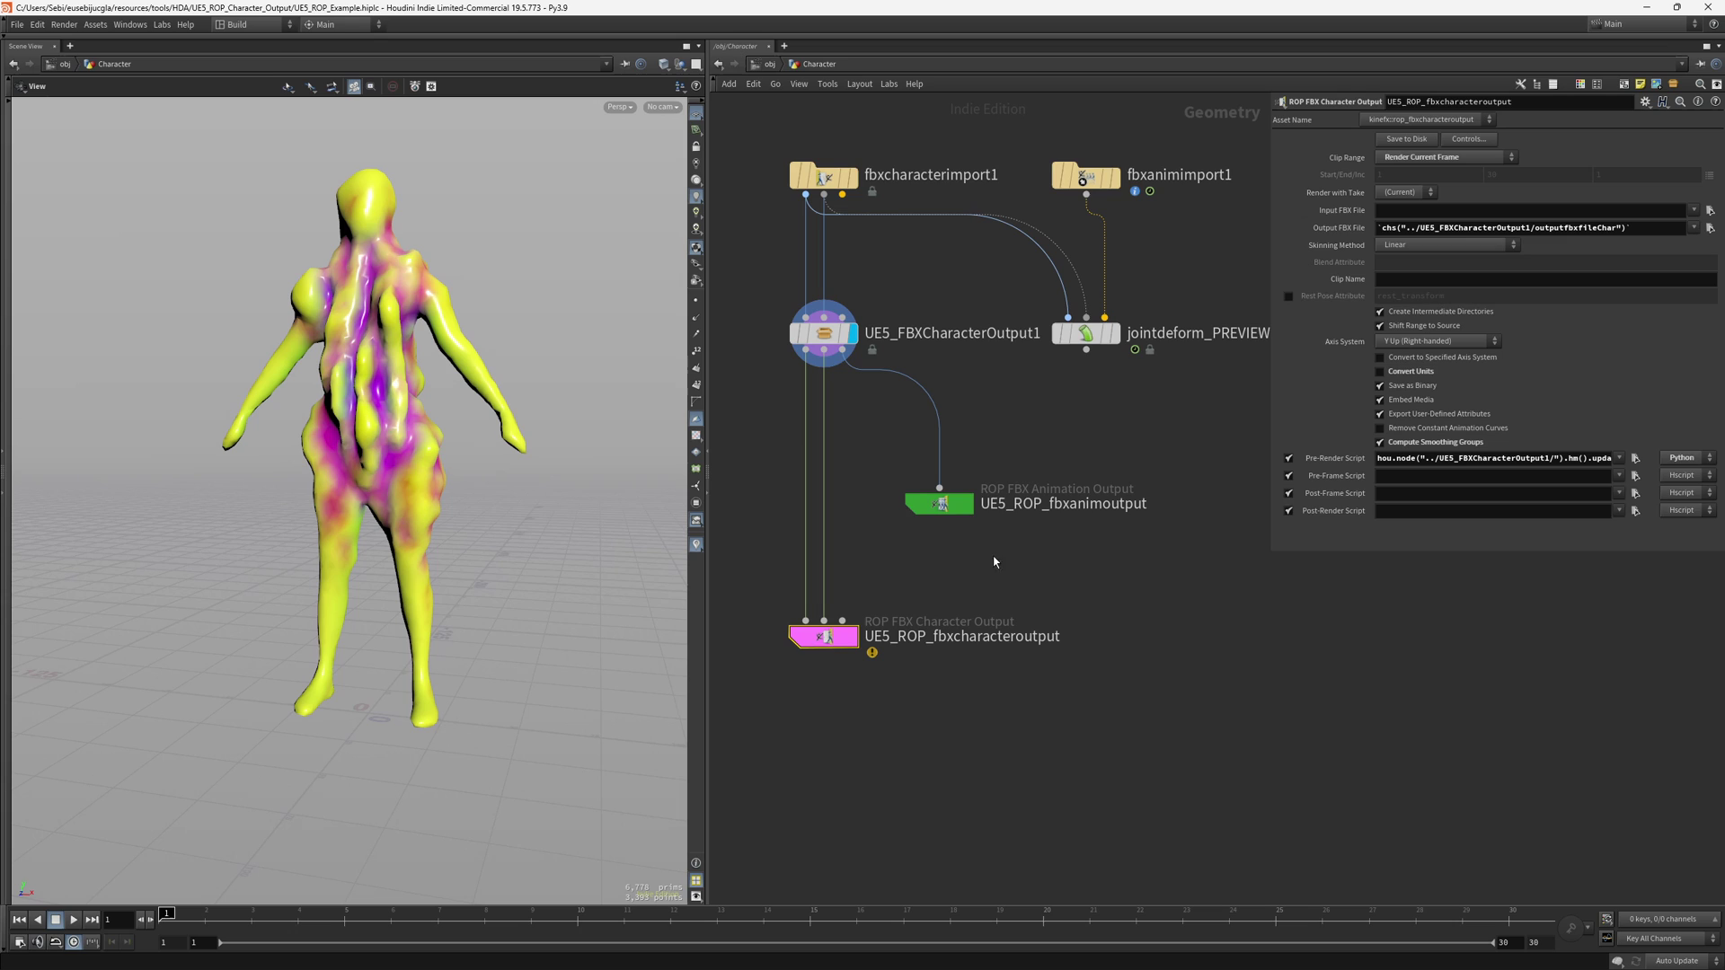
{"action": "left_click", "coordinate": [1396, 141]}
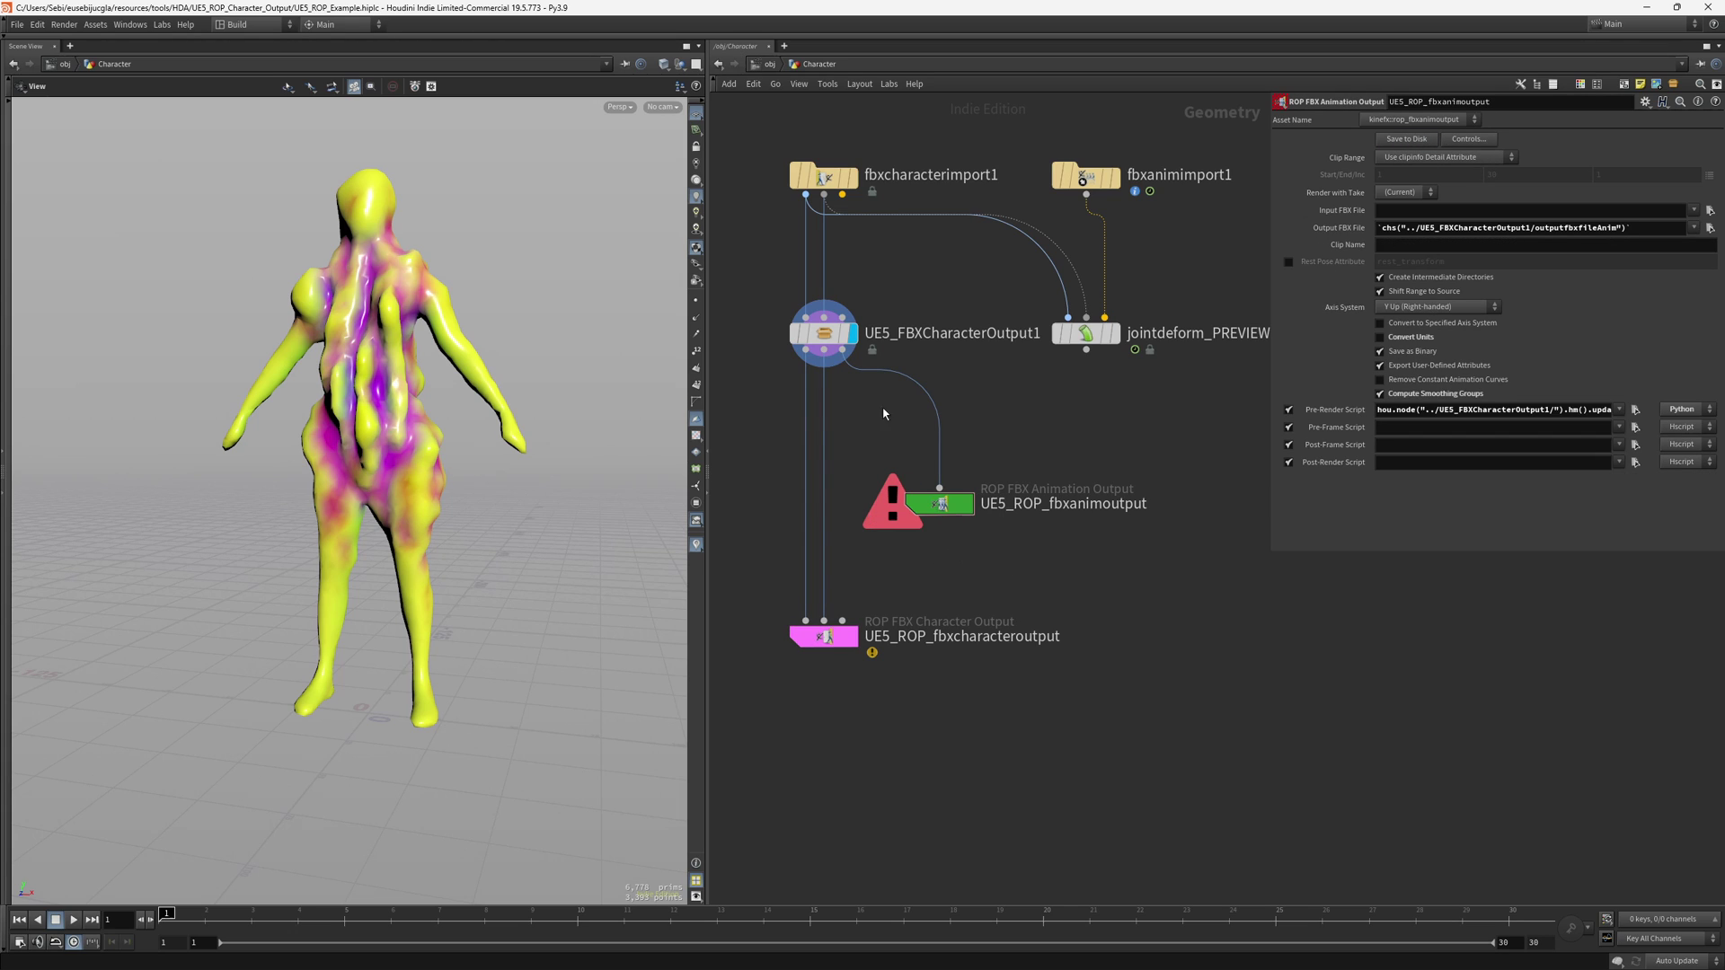
{"action": "left_click_drag", "start_coordinate": [1087, 195], "coordinate": [1058, 236]}
{"action": "key", "text": "Escape"}
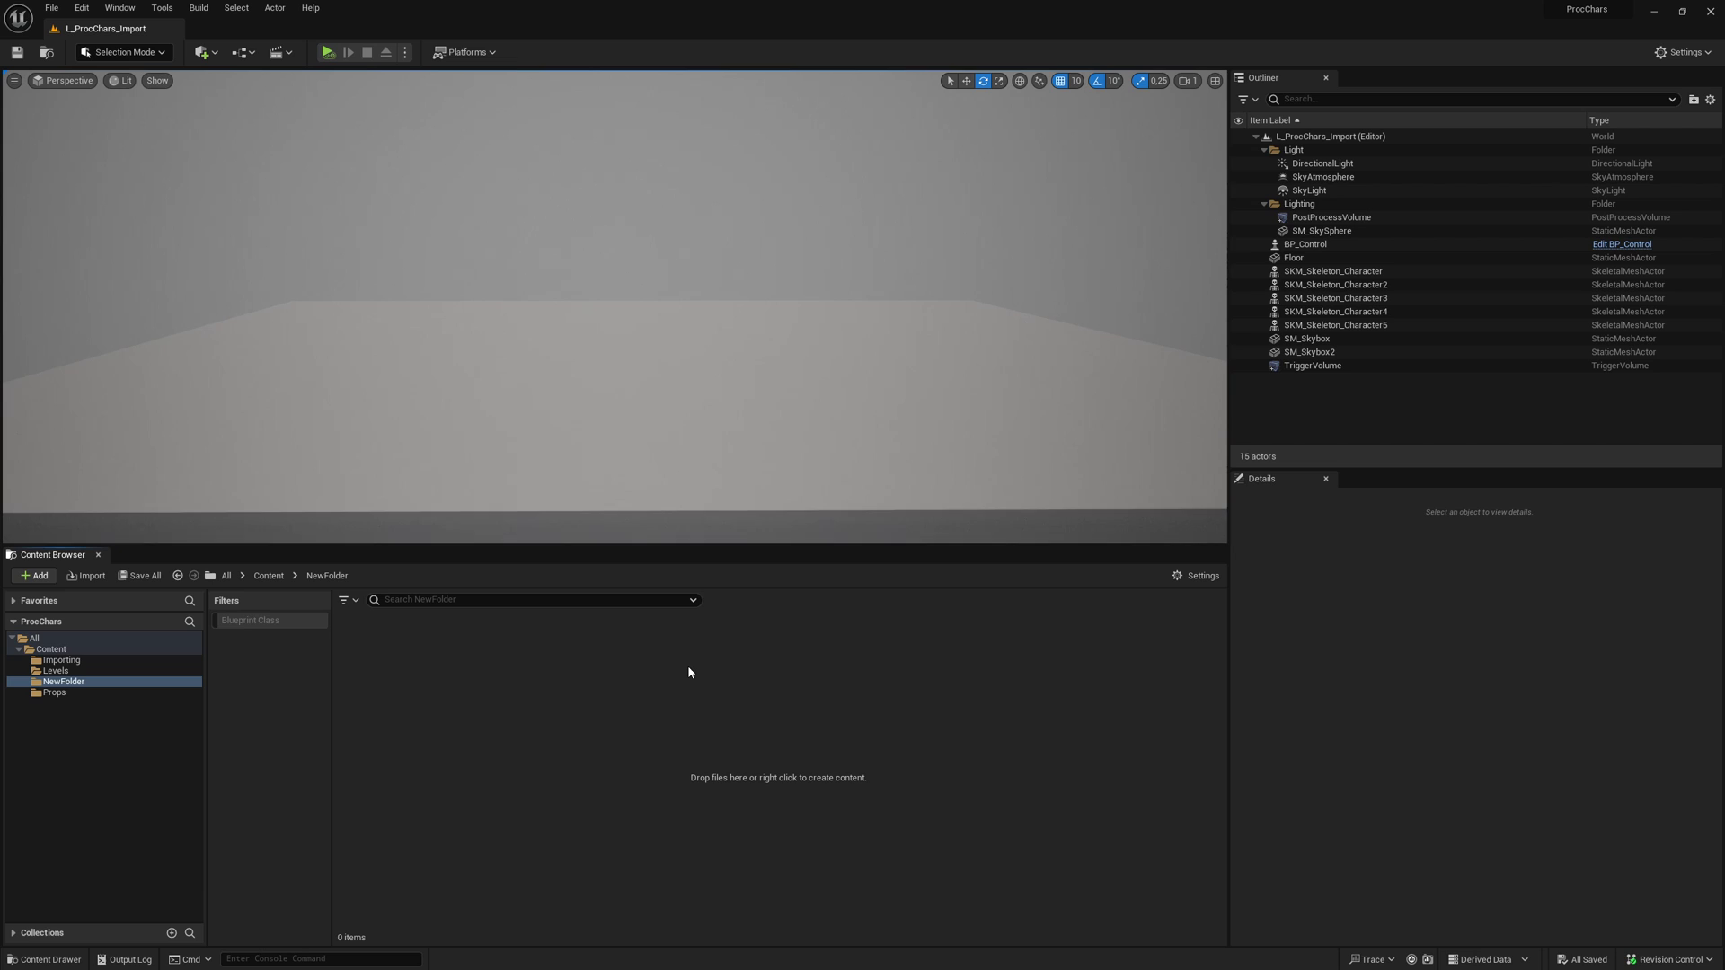
In Unreal Editor, import SKM_John.fbx from the Characters folder into NewFolder as a skeletal mesh with default options, and close the message log
{"action": "key", "text": "alt+Tab"}
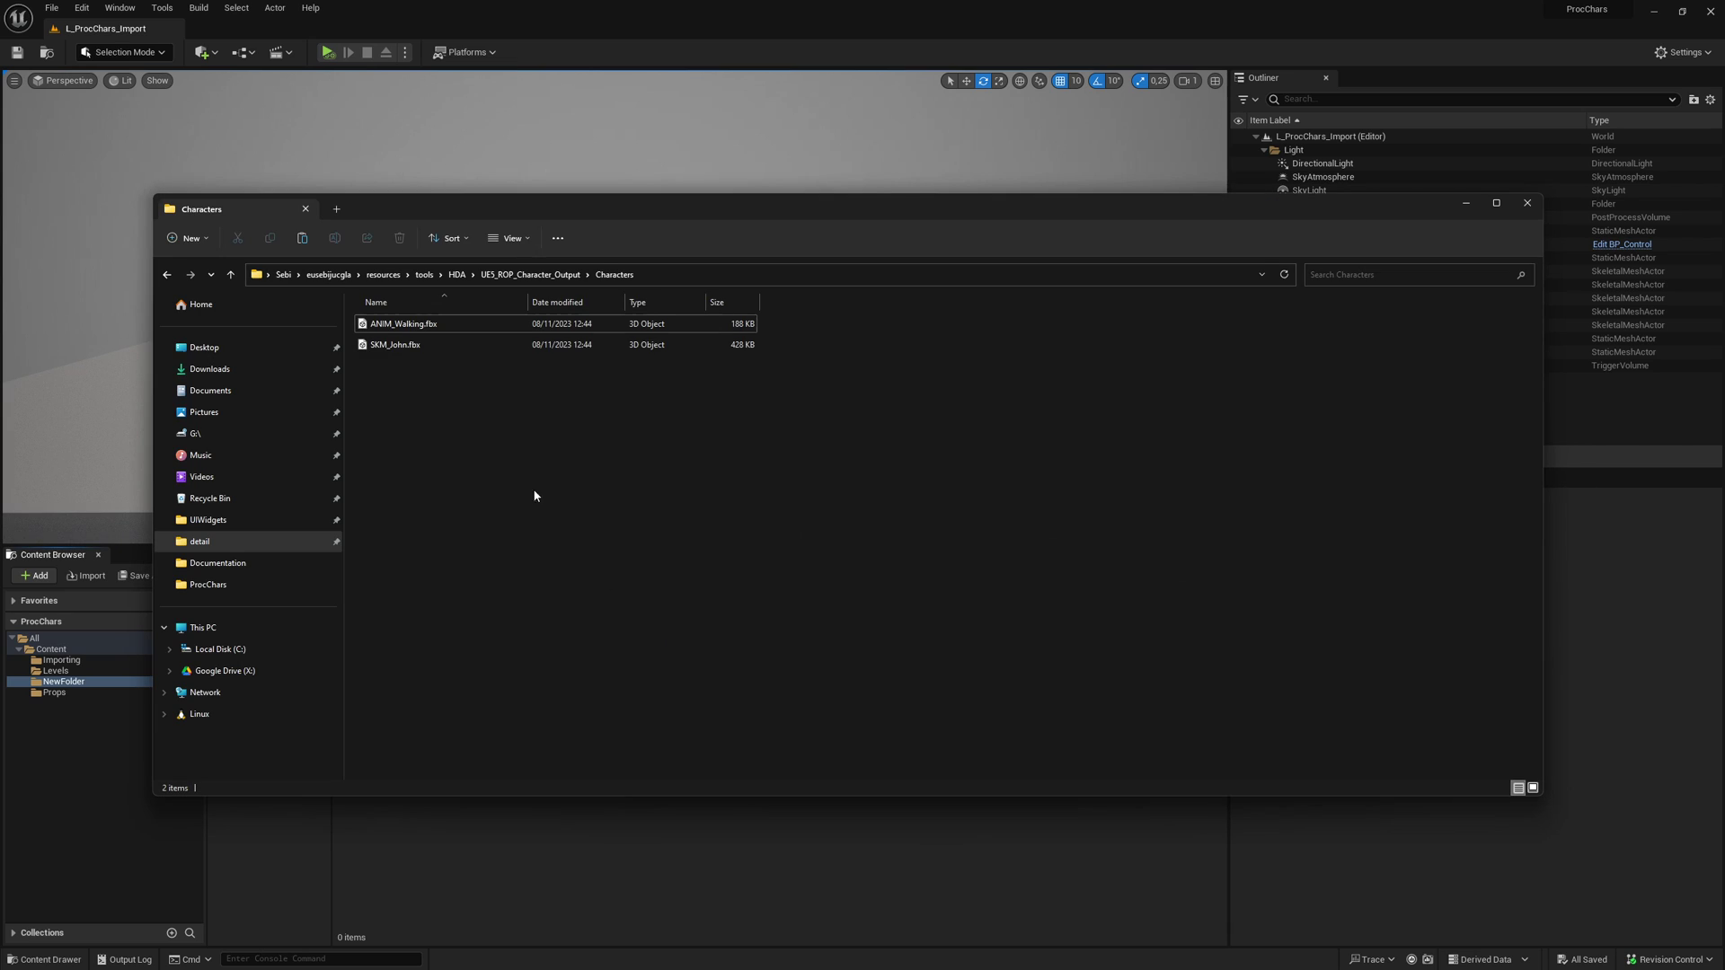
{"action": "left_click_drag", "start_coordinate": [388, 346], "coordinate": [571, 855]}
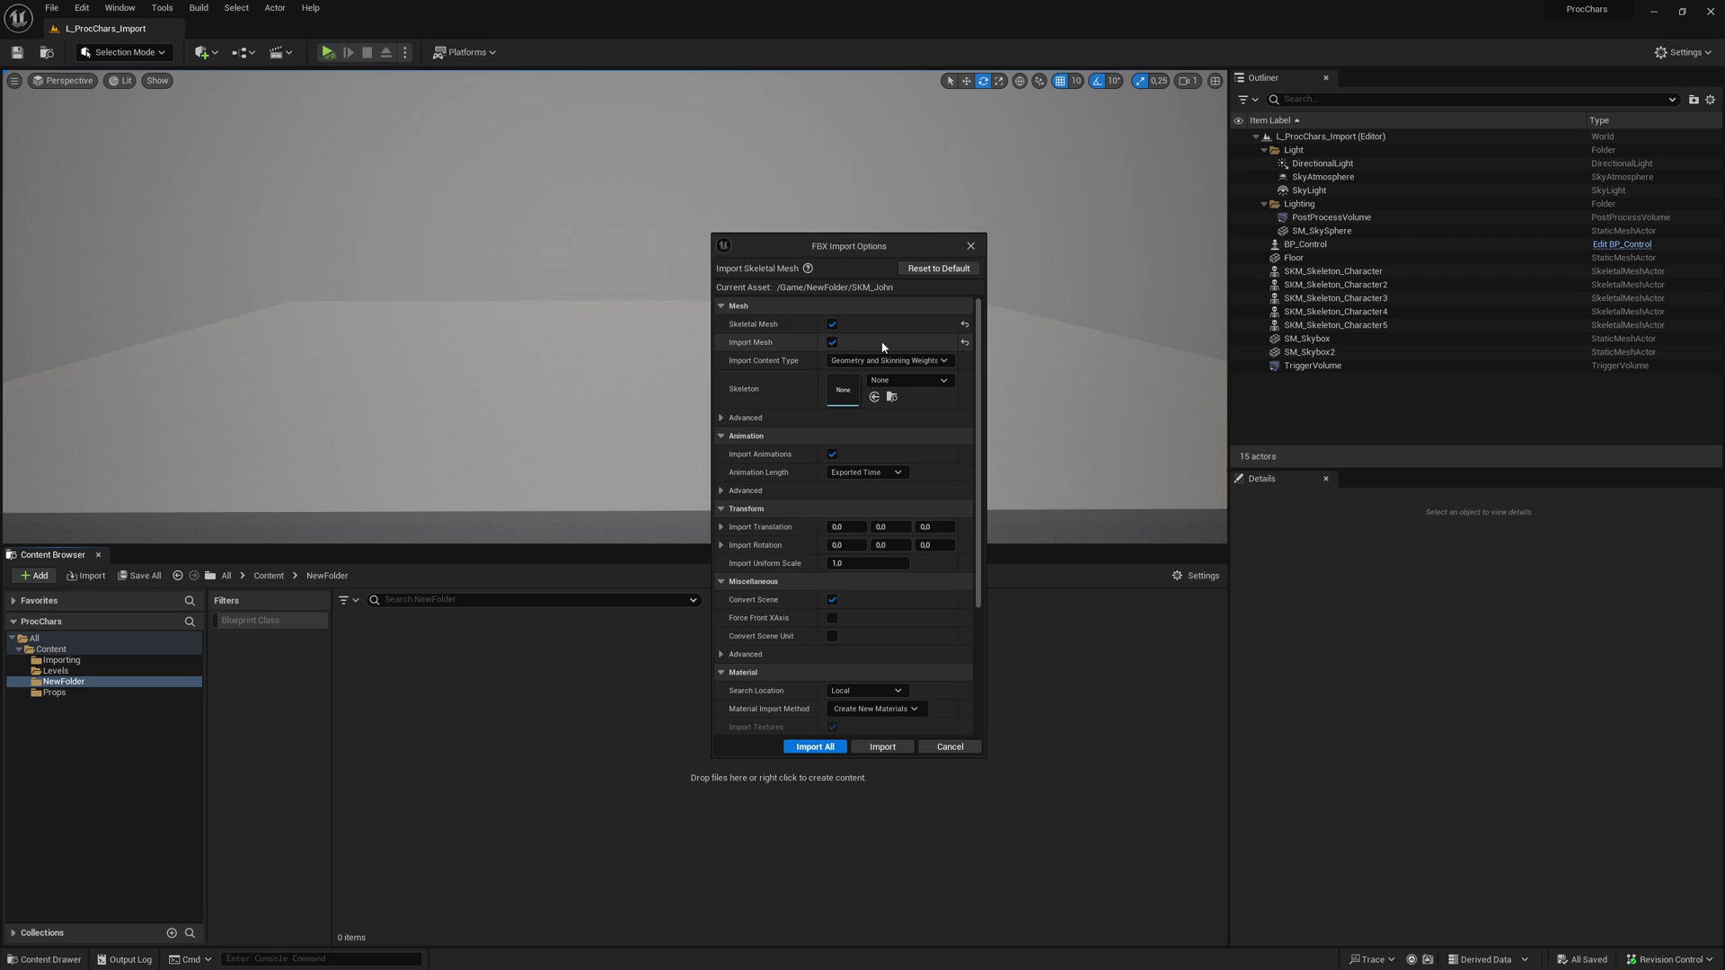
{"action": "left_click", "coordinate": [941, 270]}
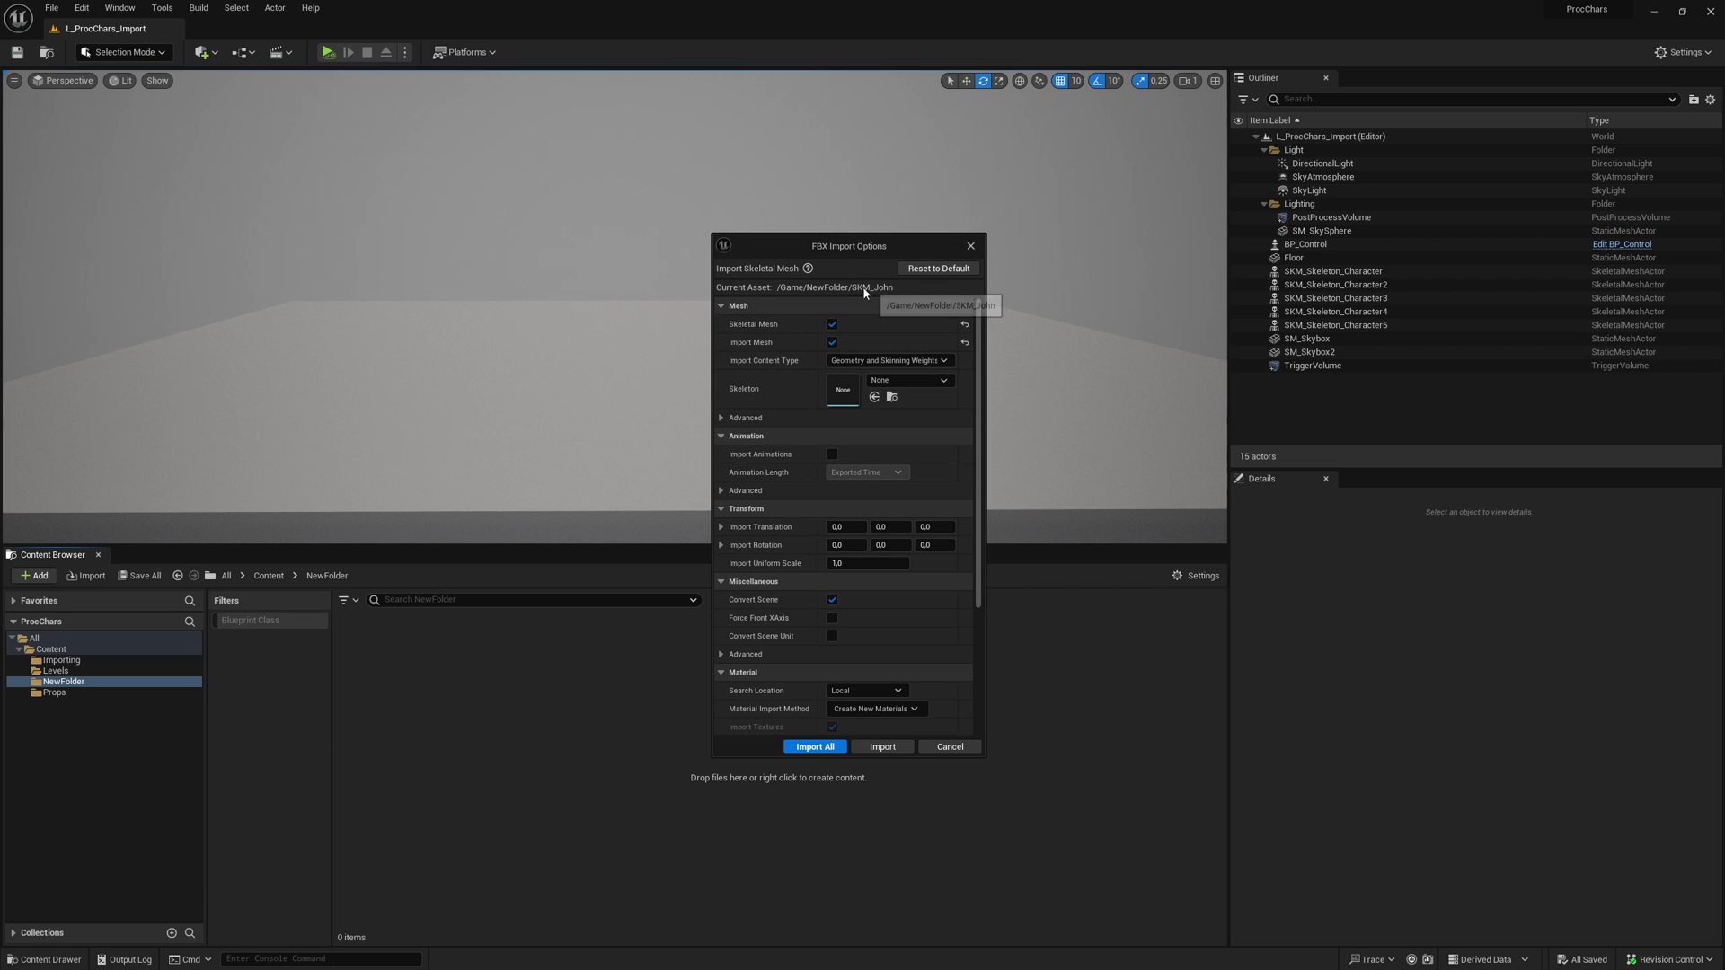
{"action": "left_click", "coordinate": [813, 746]}
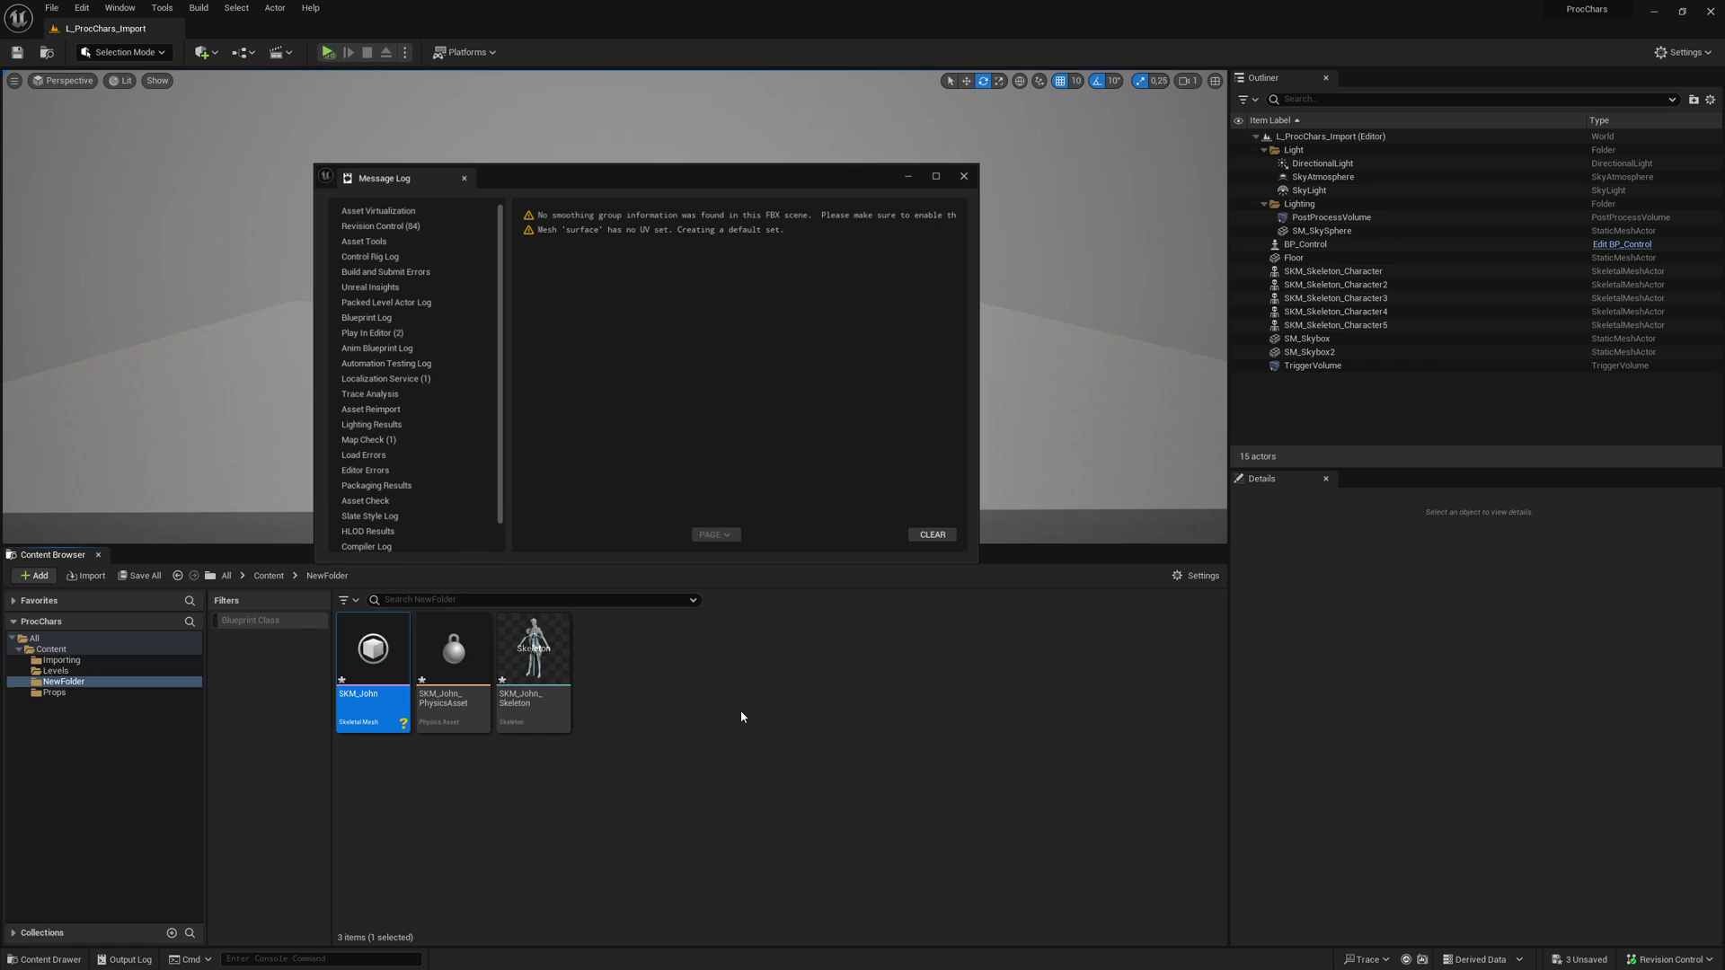
{"action": "left_click", "coordinate": [462, 176]}
{"action": "left_click", "coordinate": [731, 751]}
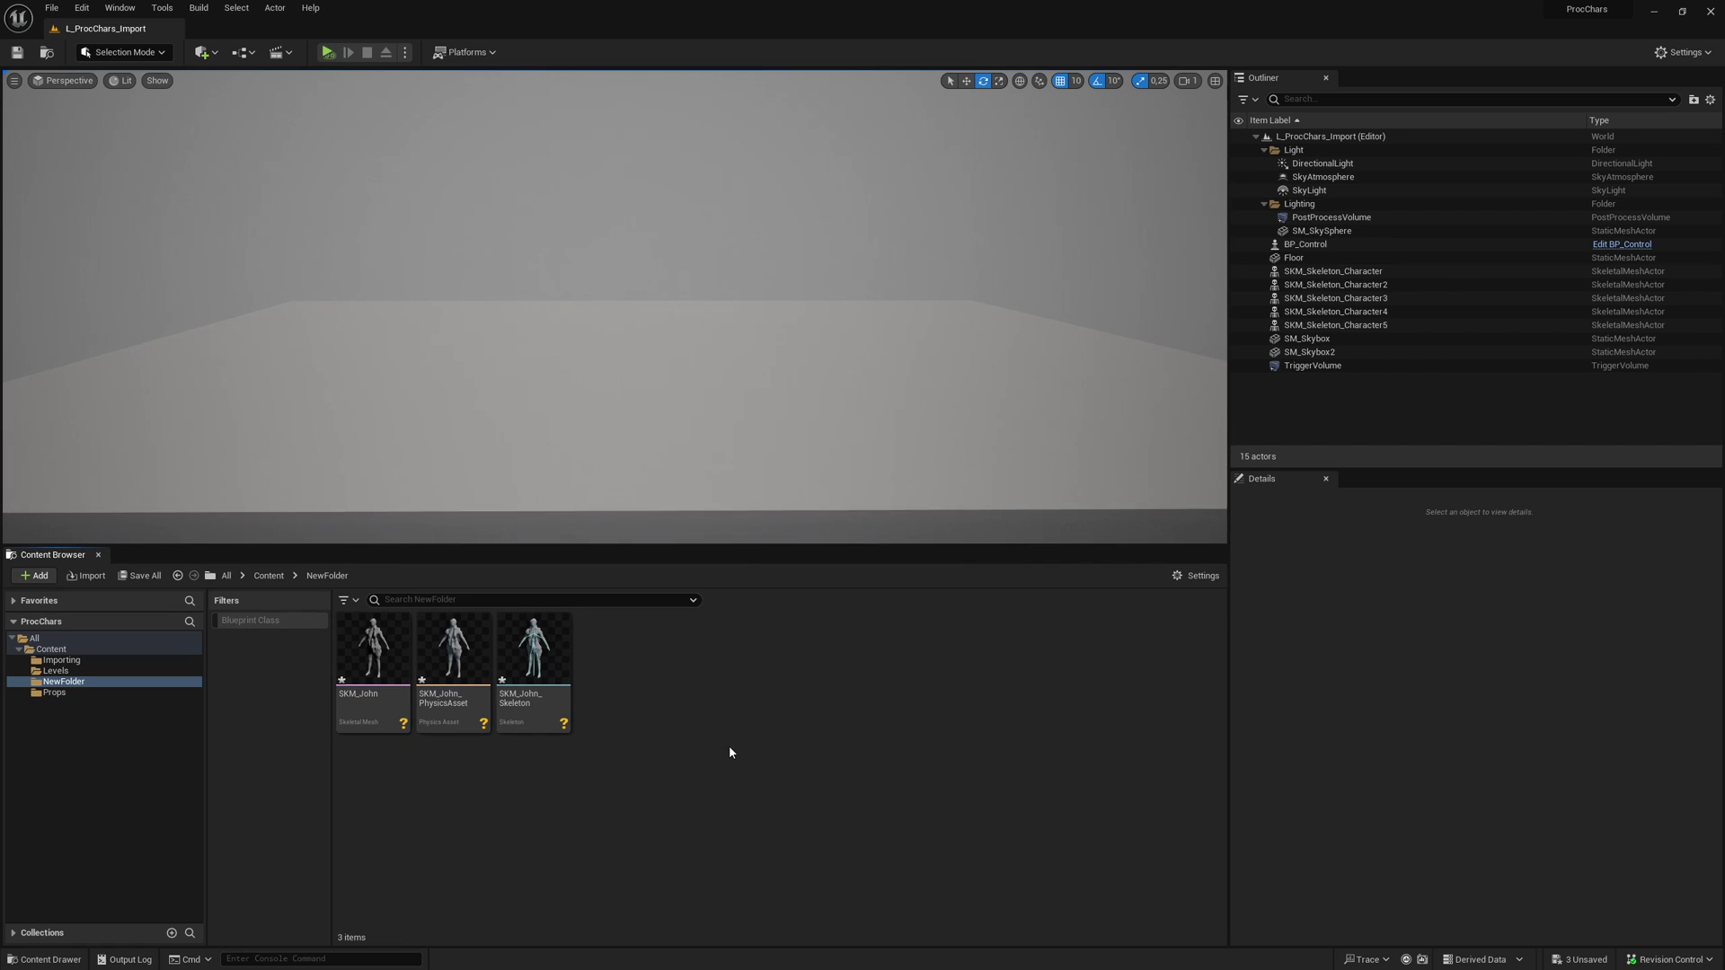
Place the SKM_John skeletal mesh on the floor near the middle of the level
{"action": "left_click", "coordinate": [534, 701]}
{"action": "left_click", "coordinate": [385, 729]}
{"action": "left_click_drag", "start_coordinate": [385, 735], "coordinate": [584, 415]}
{"action": "left_click", "coordinate": [801, 759]}
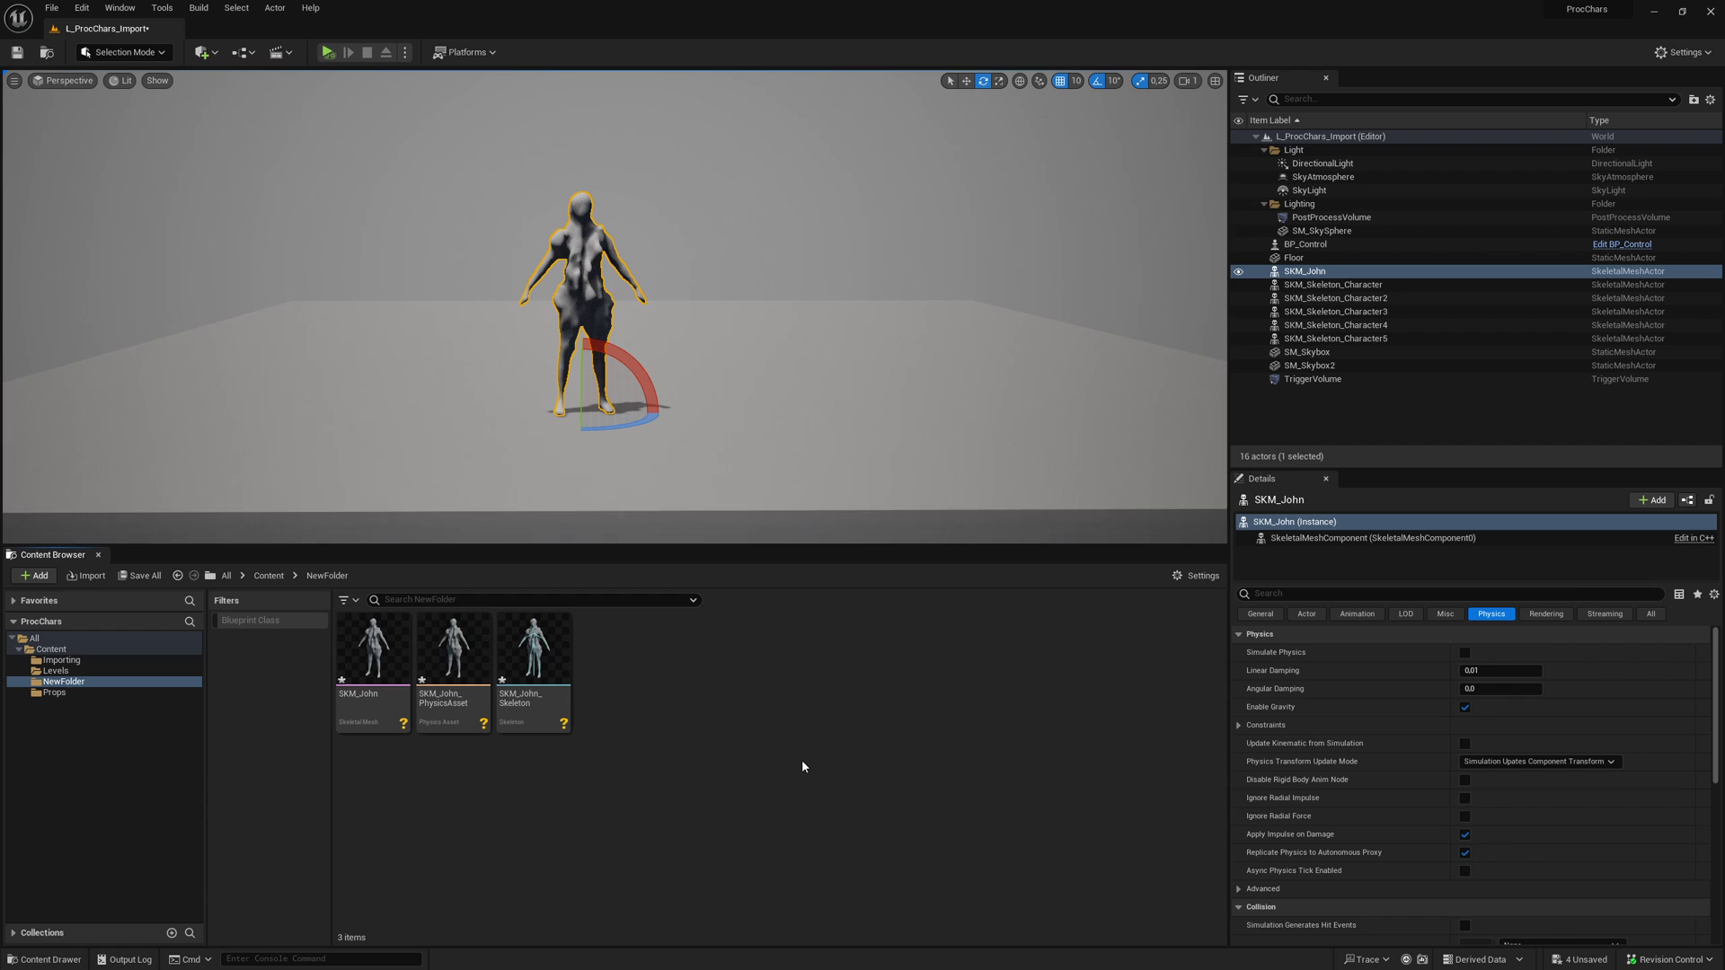
Import ANIM_Walking.fbx from the Characters folder into NewFolder as an animation on the SKM_John skeleton
{"action": "key", "text": "alt+Tab"}
{"action": "left_click_drag", "start_coordinate": [640, 519], "coordinate": [633, 714]}
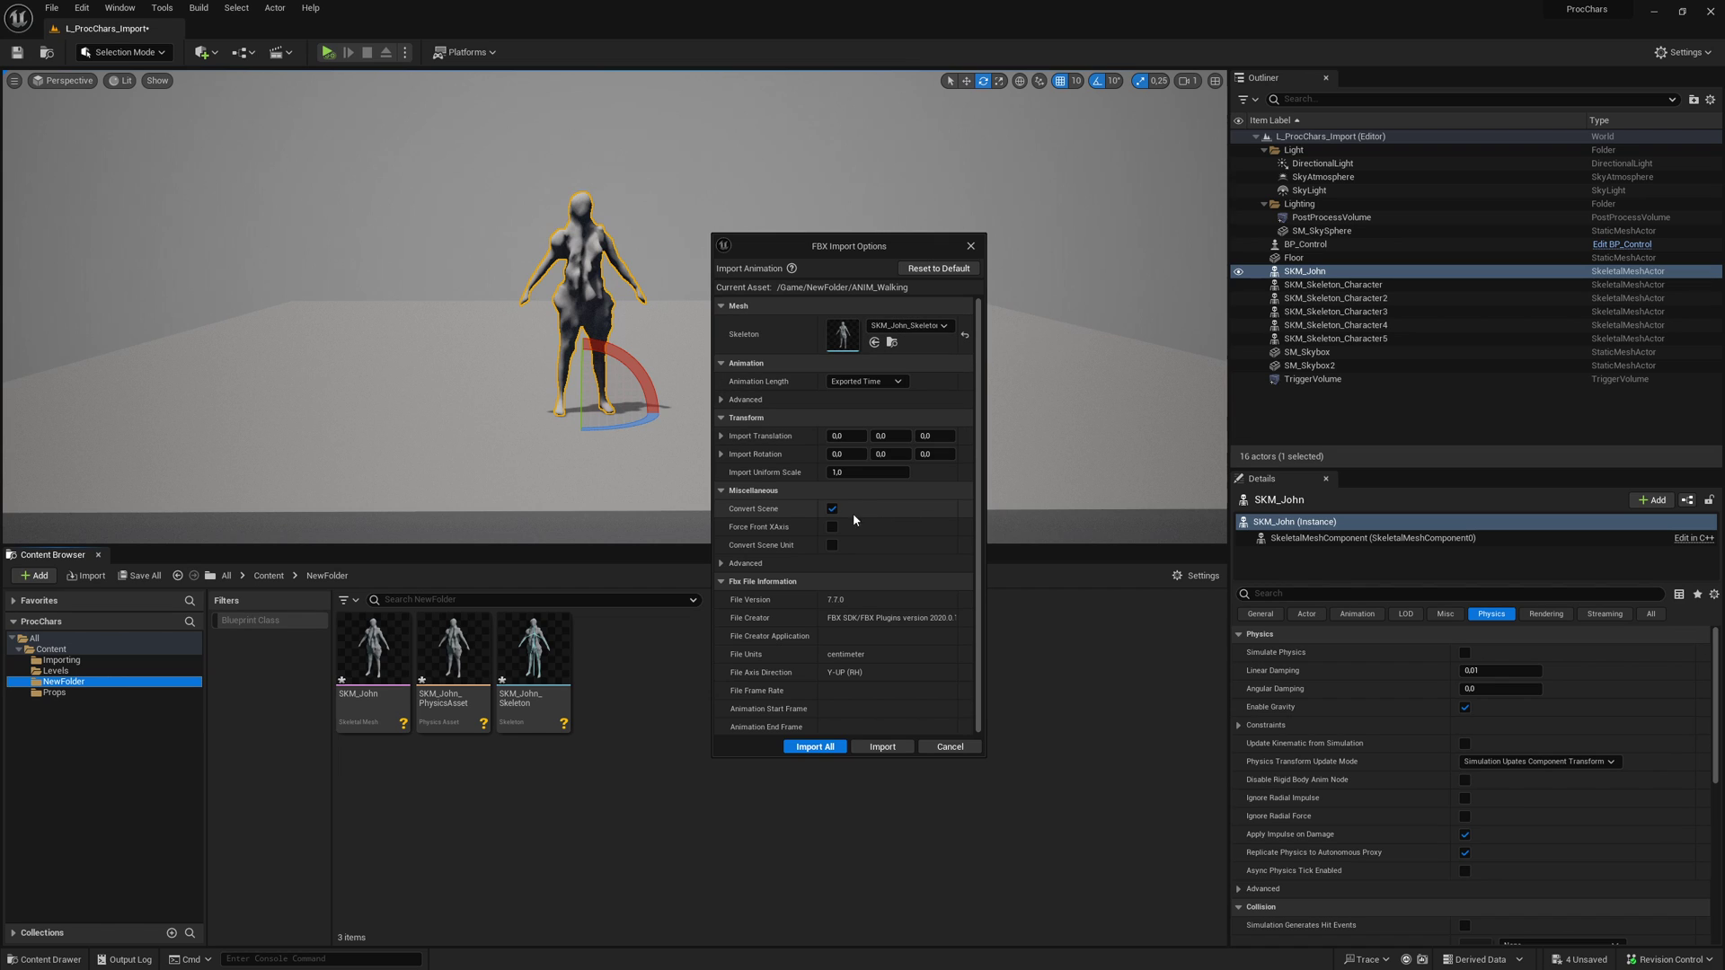
{"action": "left_click", "coordinate": [815, 747]}
Place the ANIM_Walking animation in the level beside SKM_John, play the level and take player control to preview the walk
{"action": "left_click_drag", "start_coordinate": [373, 652], "coordinate": [739, 424]}
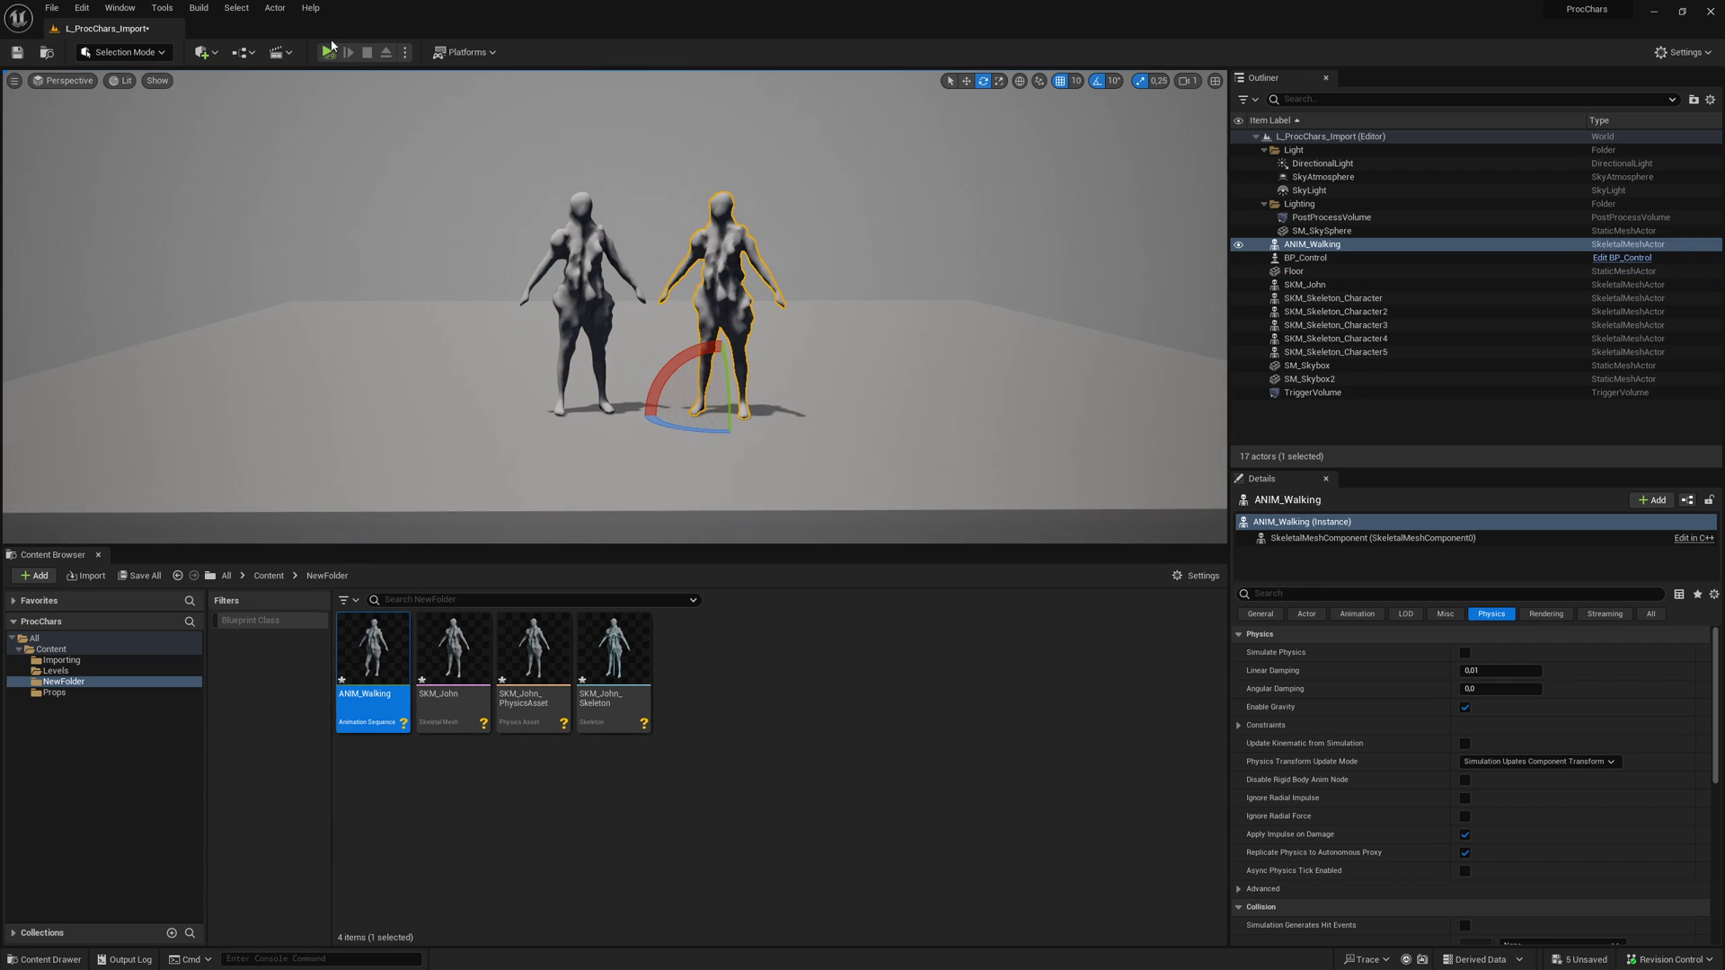
{"action": "key", "text": "alt+p"}
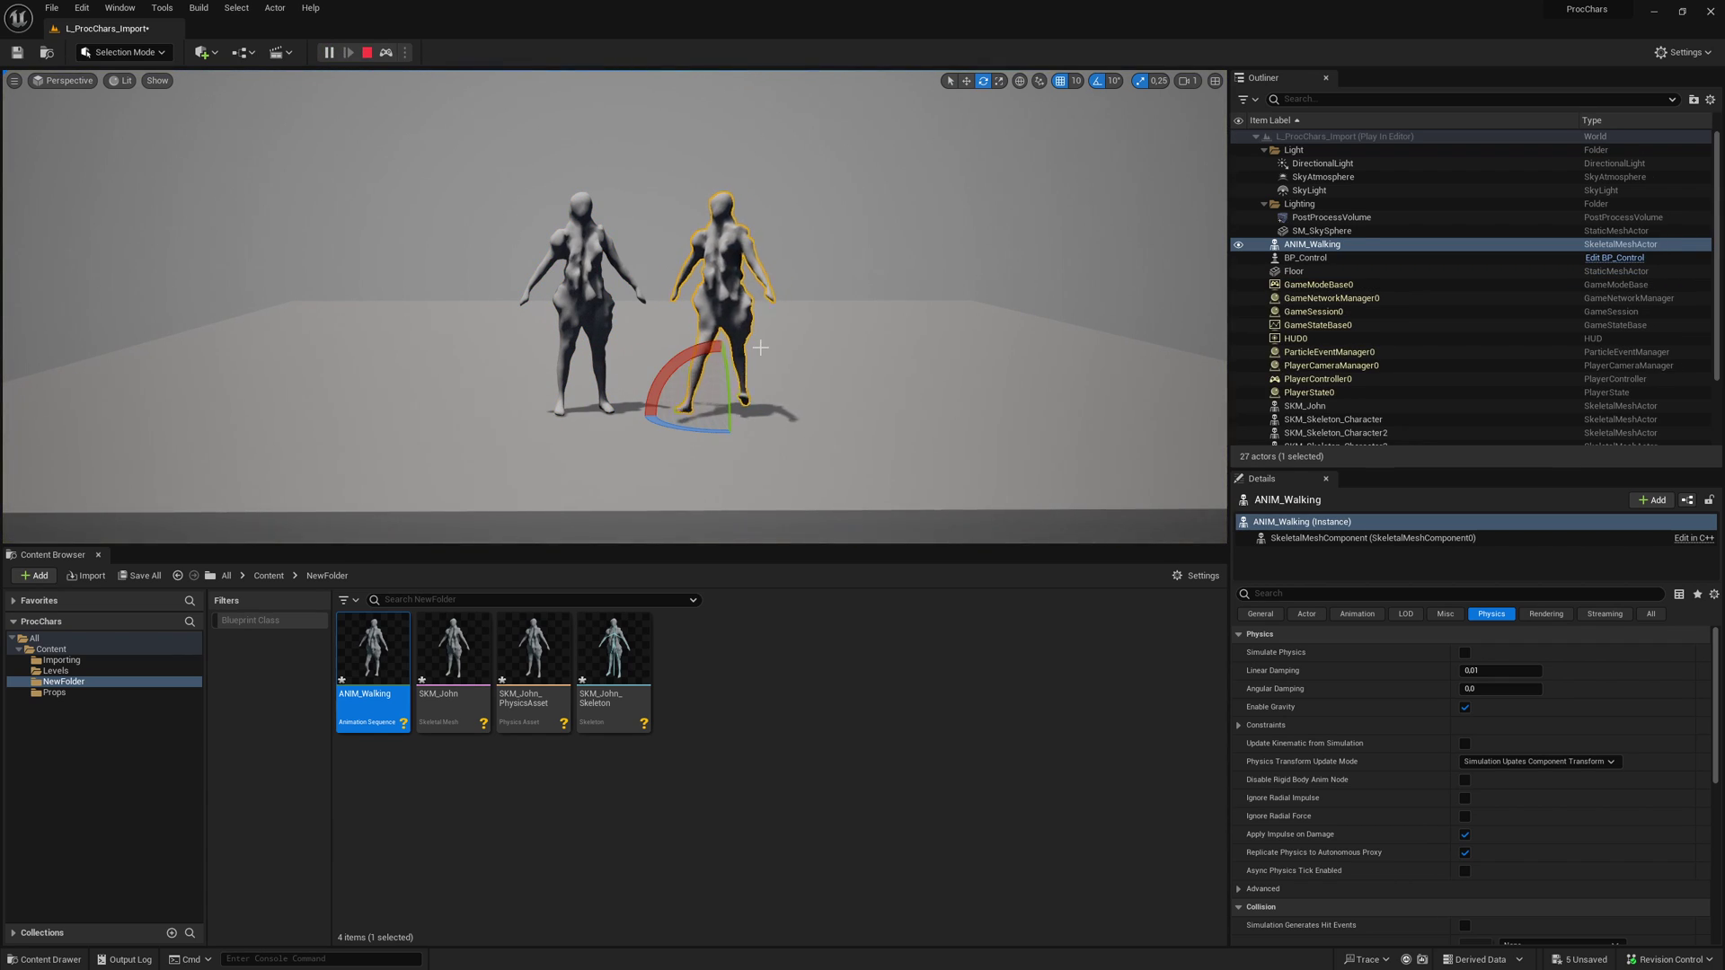
{"action": "key", "text": "F8"}
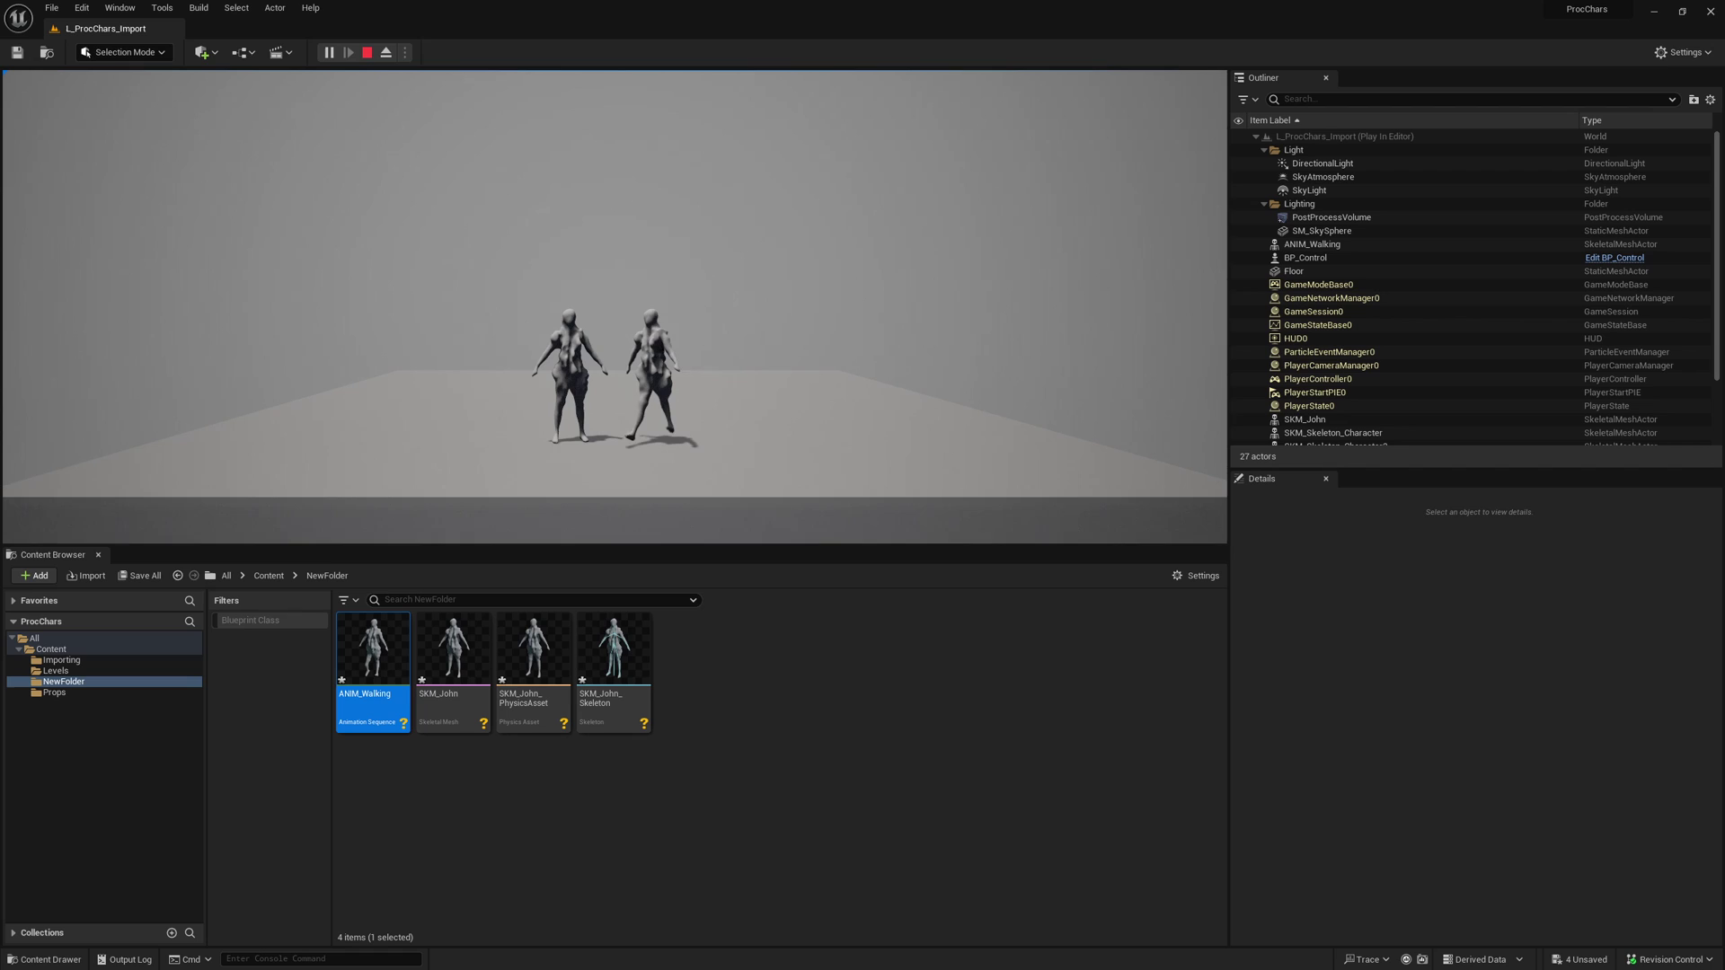